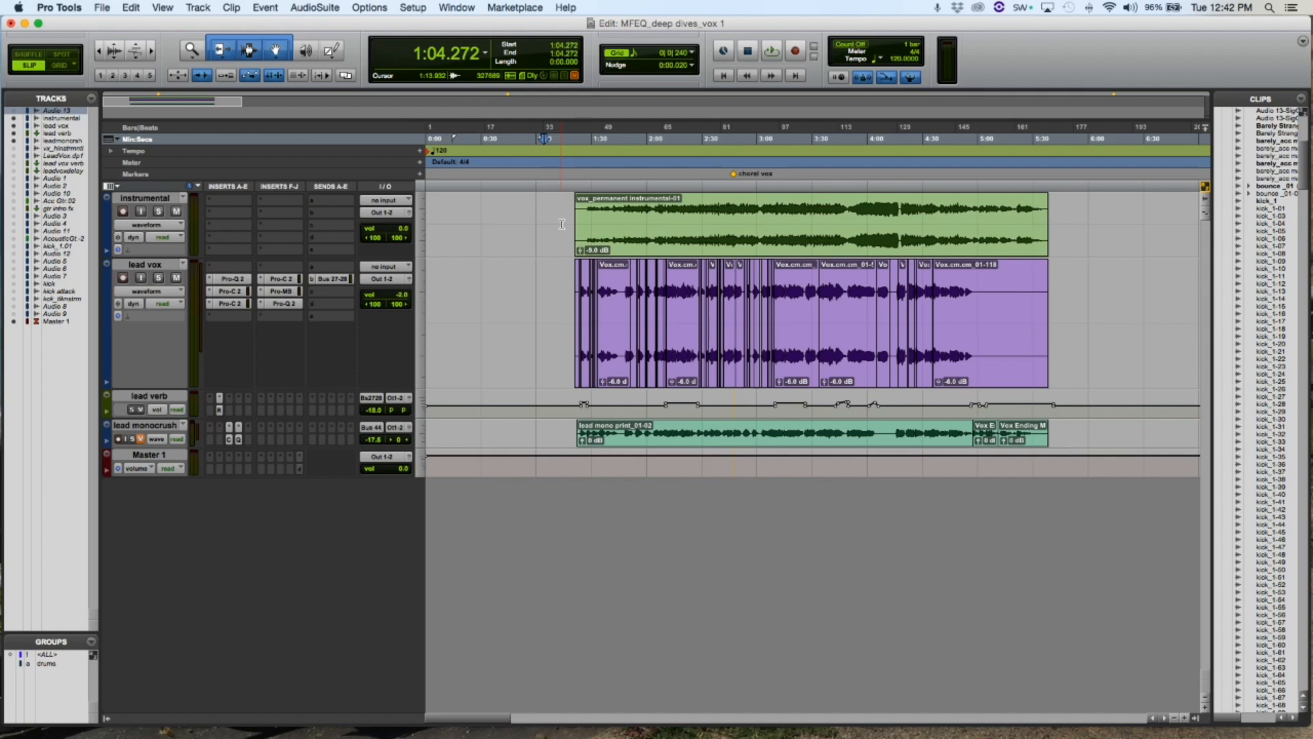
Step: Highlight the full song range on the lead vox, lead verb and lead monocrush tracks in turn
left_click_drag(563, 266, 1074, 303)
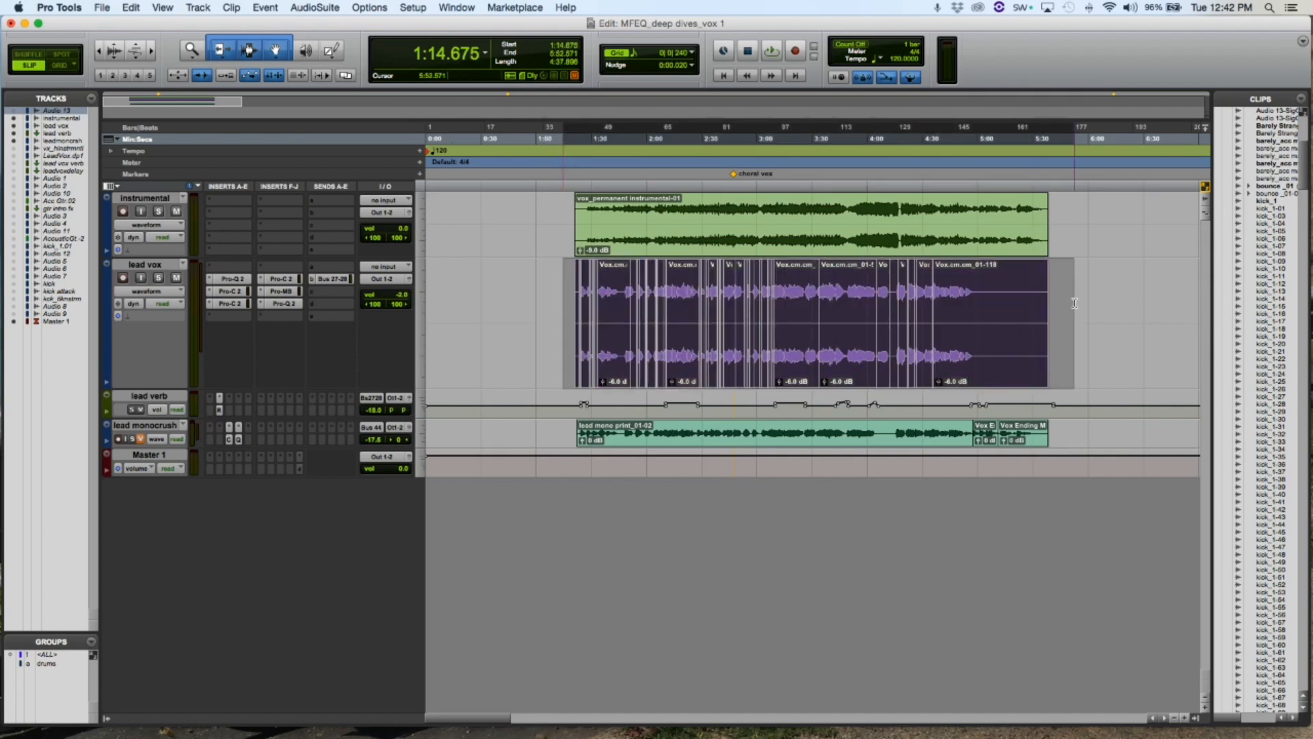
left_click_drag(567, 402, 1076, 414)
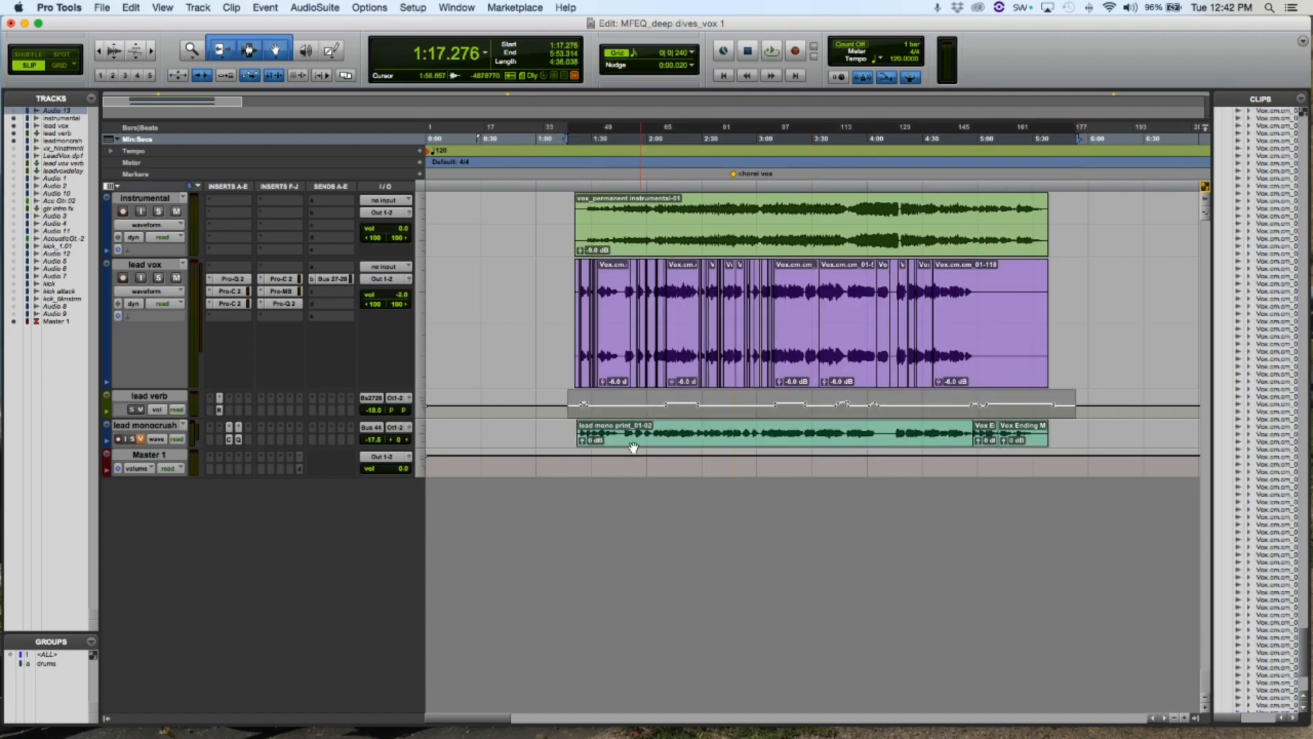
left_click_drag(561, 441, 1066, 442)
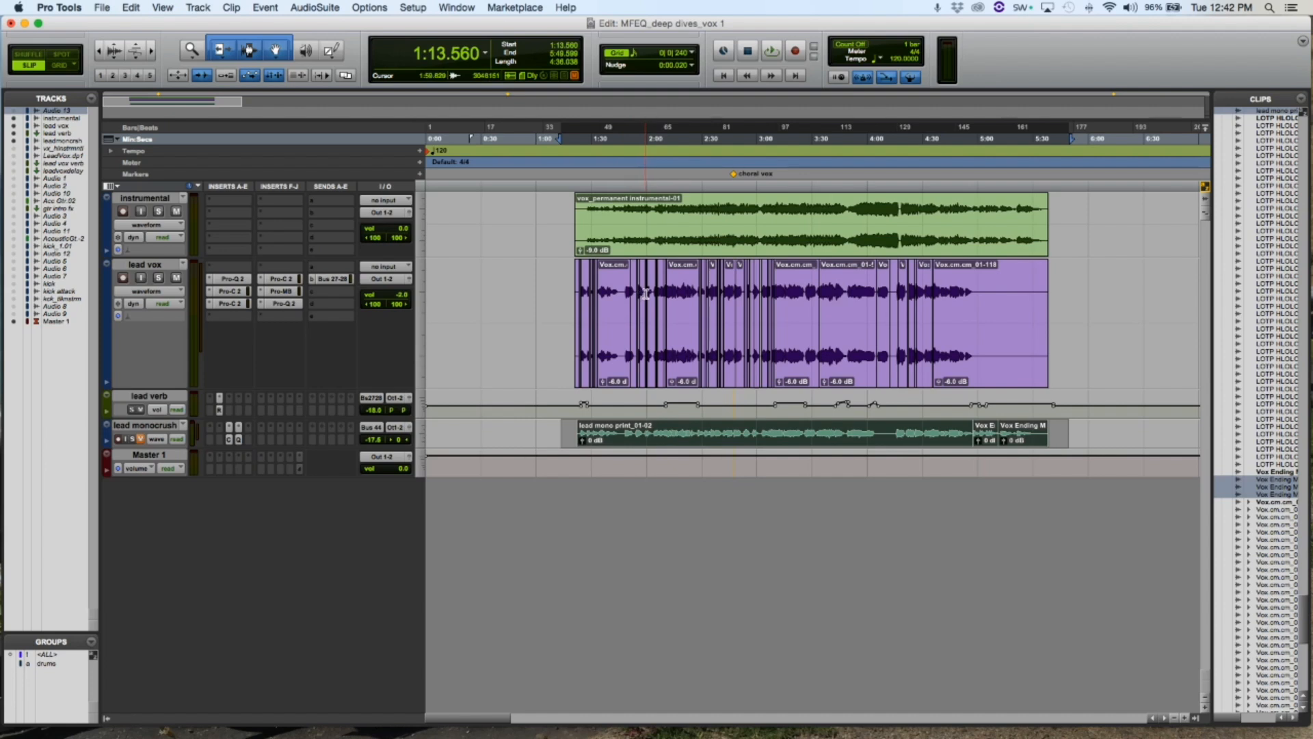
Step: Zoom in on the lead vox clips around the two-minute mark and play the full mix from about 1:48
left_click(645, 294)
key("t")
key("t")
key("t")
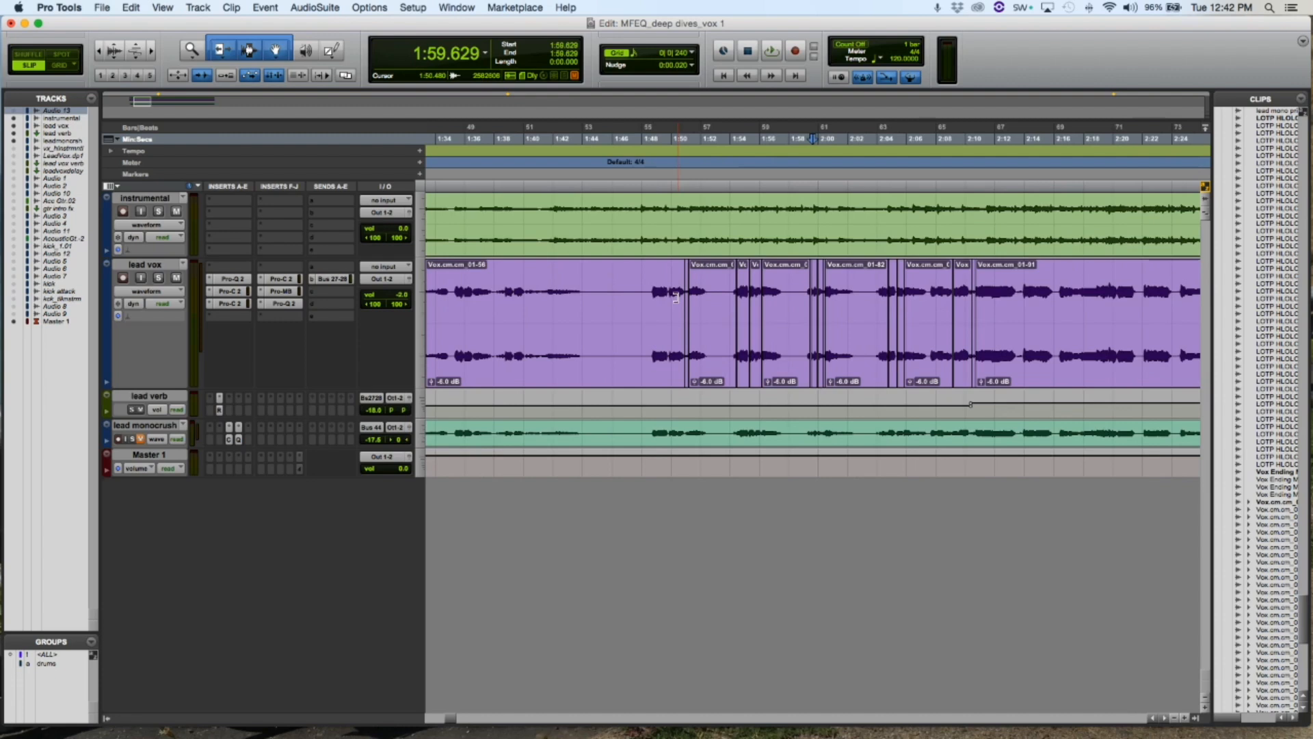
left_click(642, 297)
key("space")
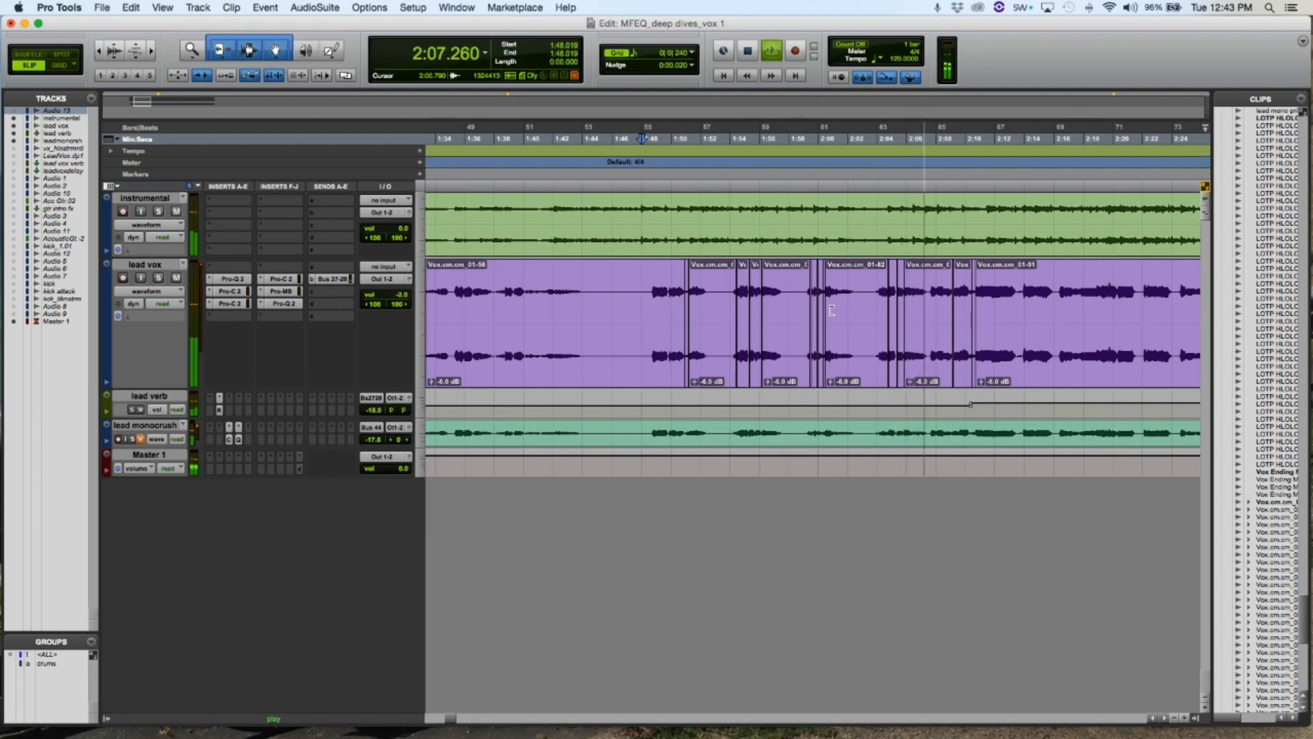
key("space")
Step: Return the playback position to about 1:48.2, solo the lead vox track and open its first Pro-Q 2 equalizer
left_click(638, 299)
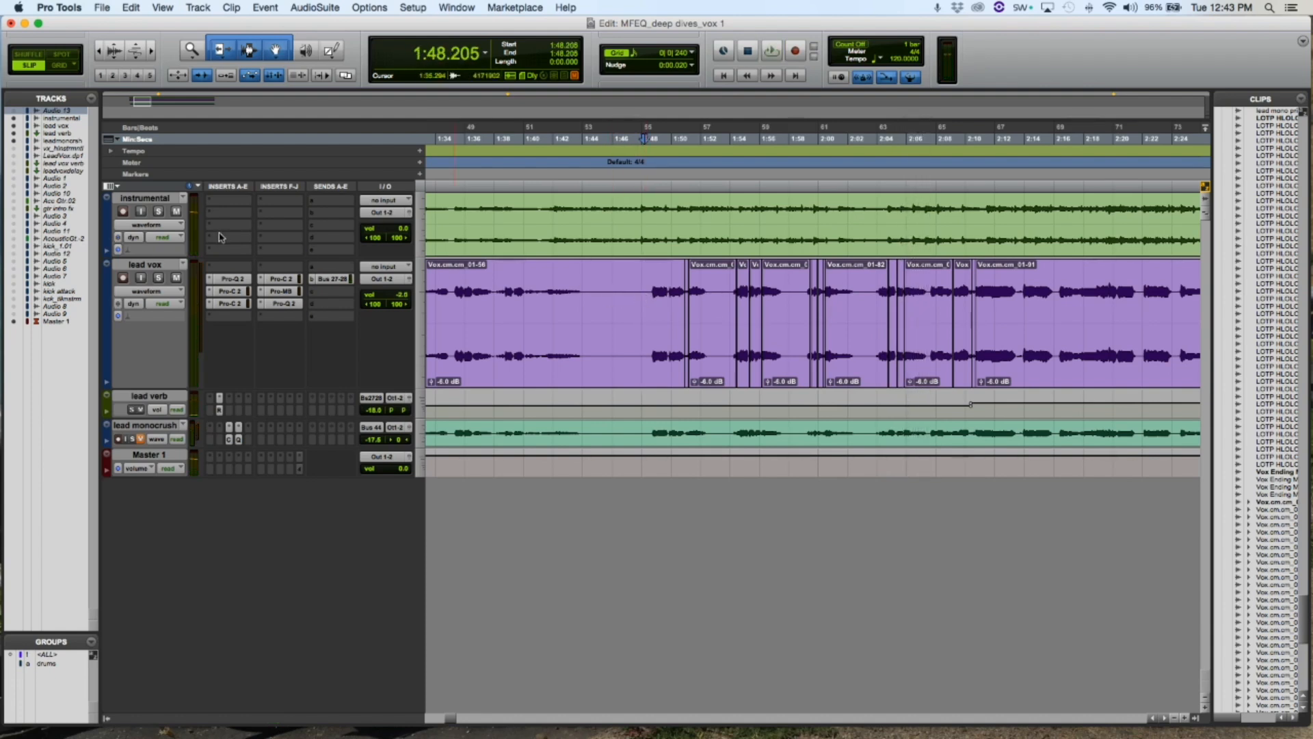
left_click(158, 278)
left_click(224, 280)
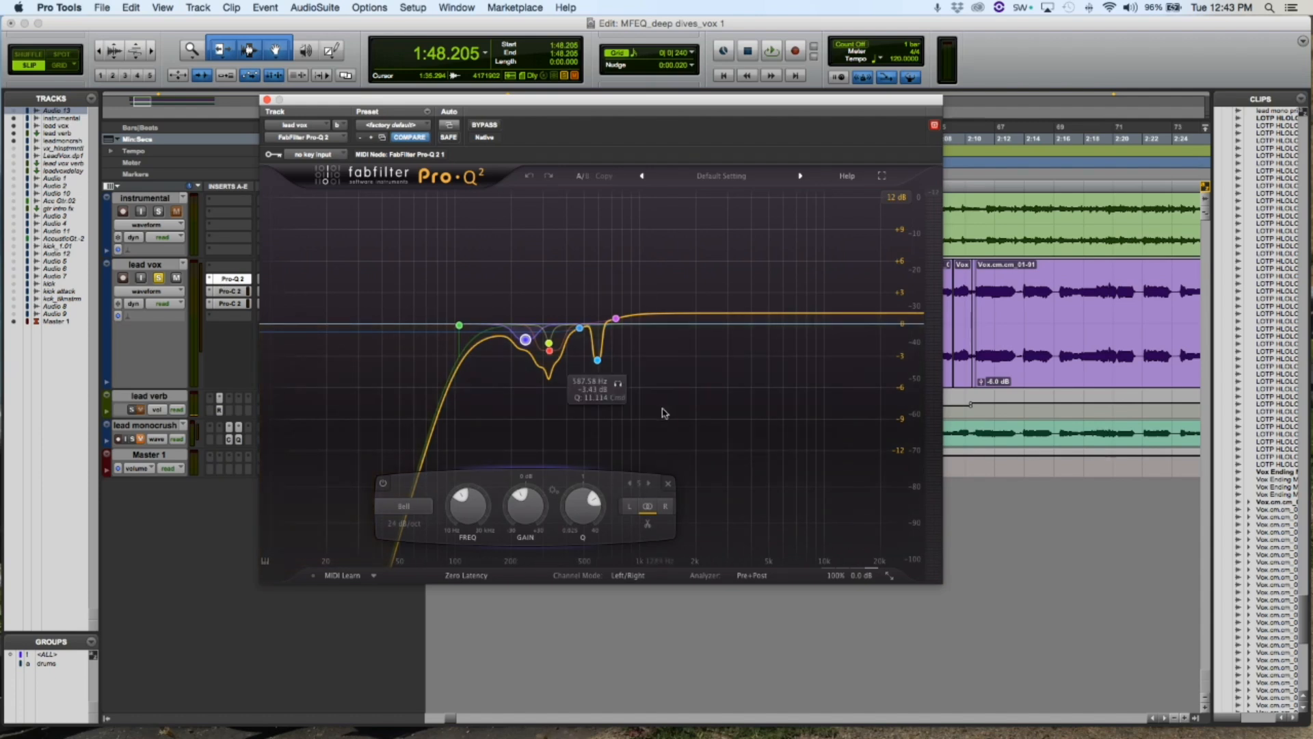
left_click(889, 575)
left_click(867, 525)
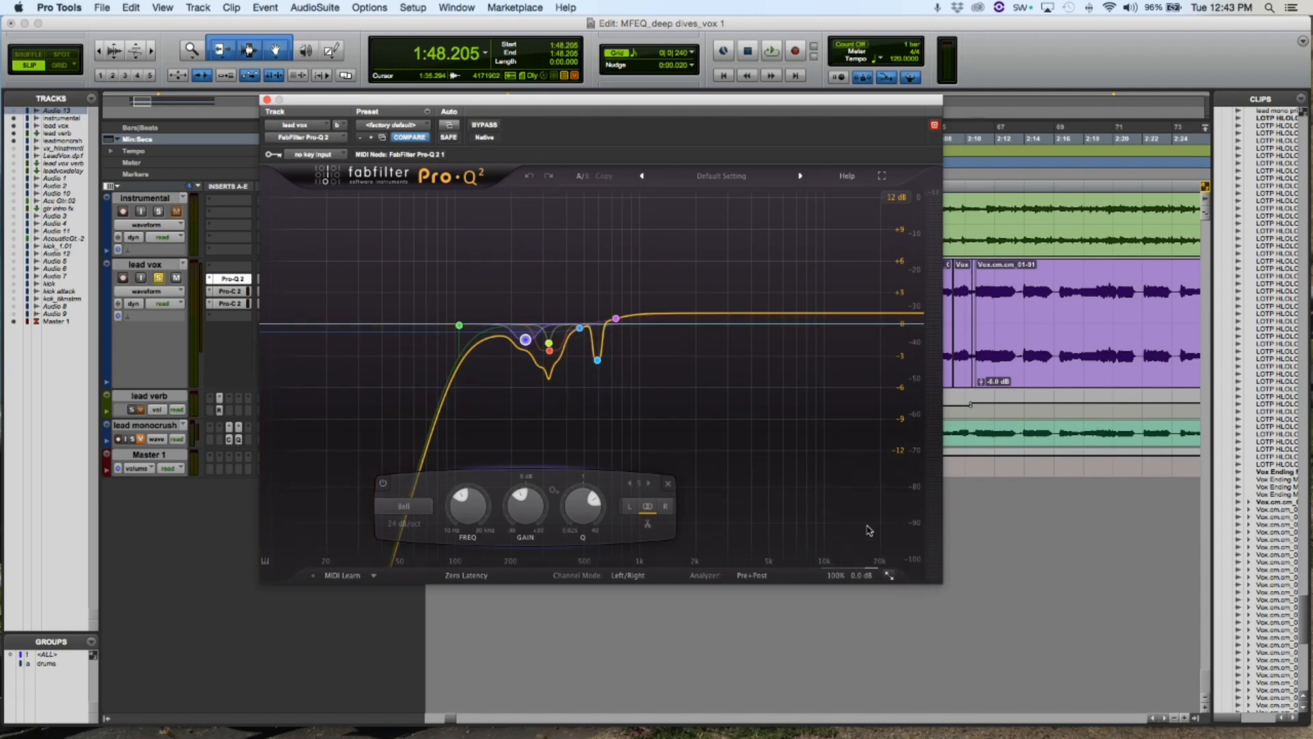
Step: Play the soloed lead vocal with all Pro-Q 2 bands active
left_click(719, 252)
key("space")
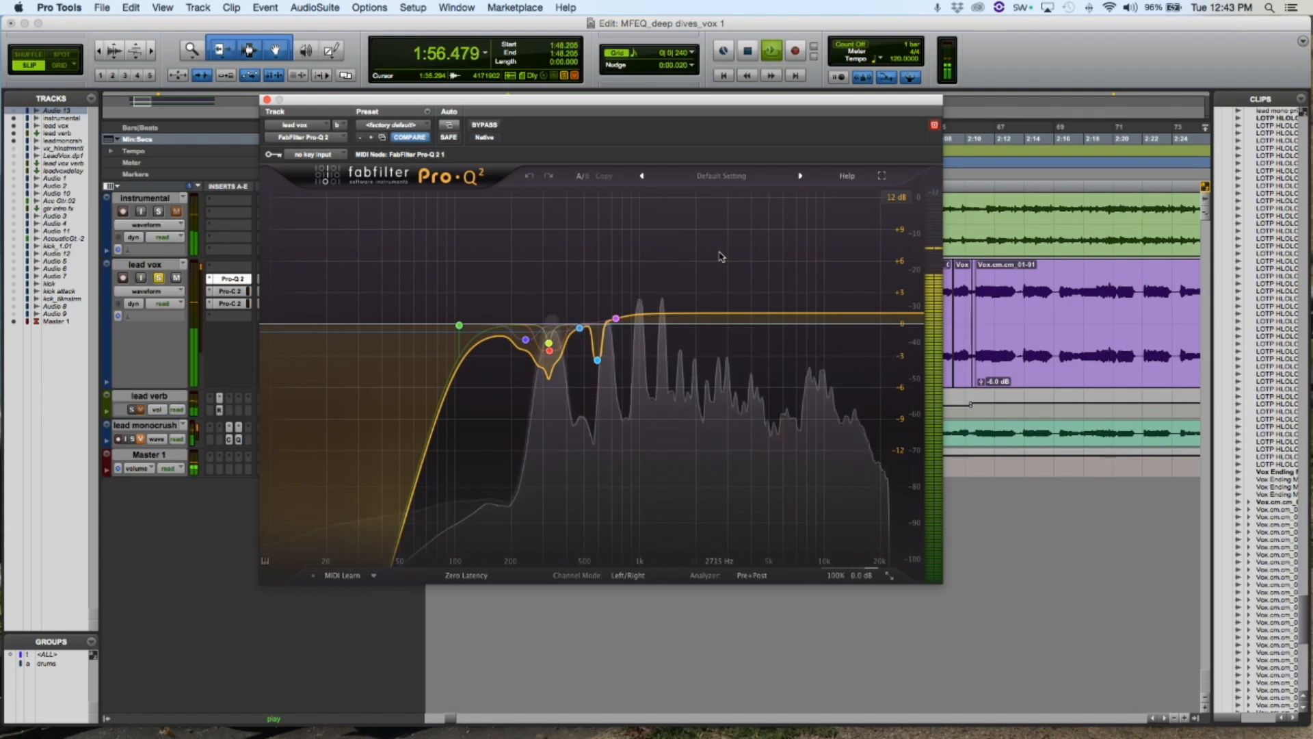
key("space")
Step: Bypass all of the Pro-Q 2 bands together and play the lead vocal without equalization
left_click_drag(720, 257, 440, 410)
left_click(411, 483)
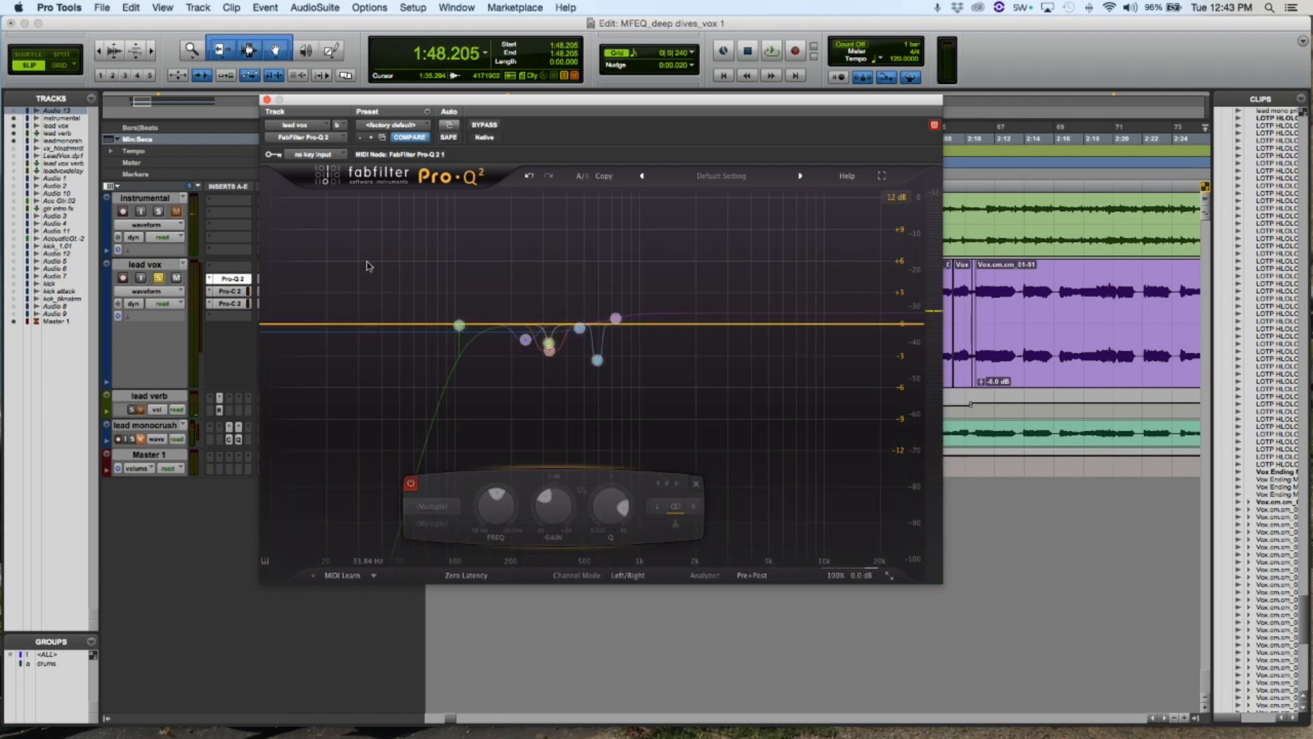
key("space")
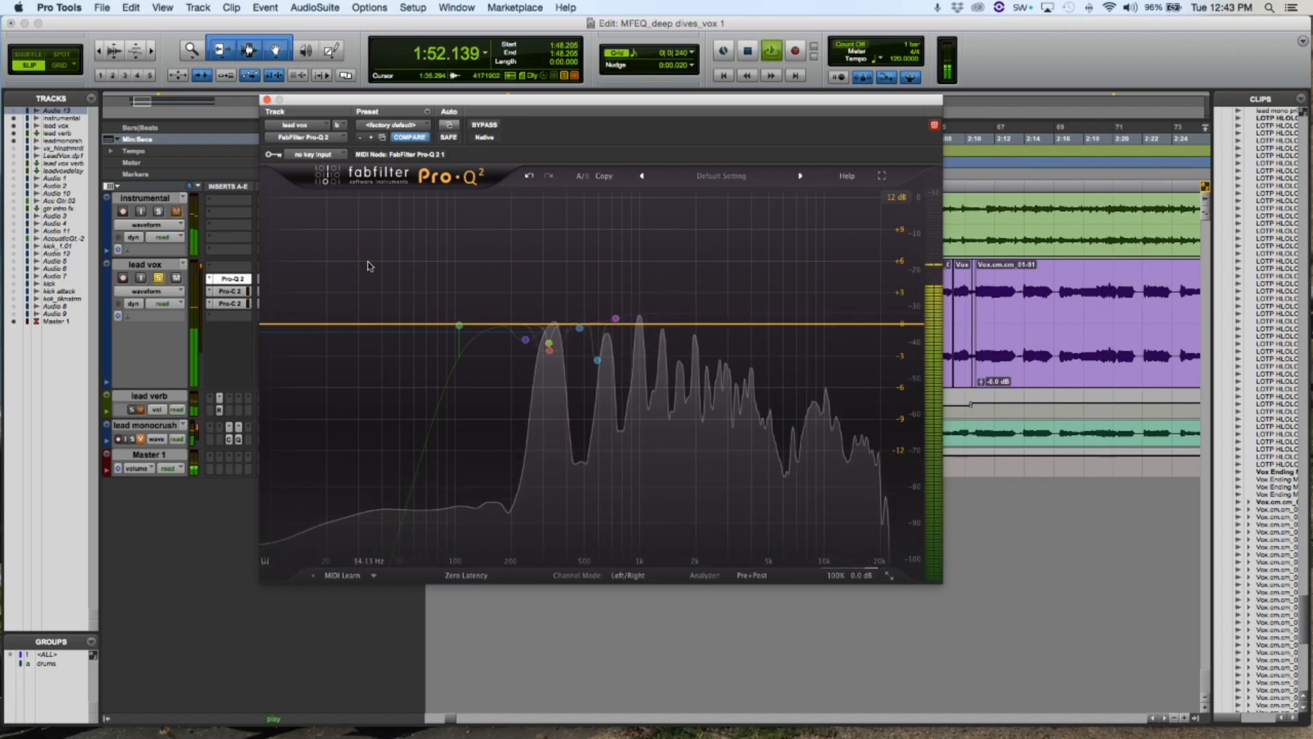
mouse_move(526, 361)
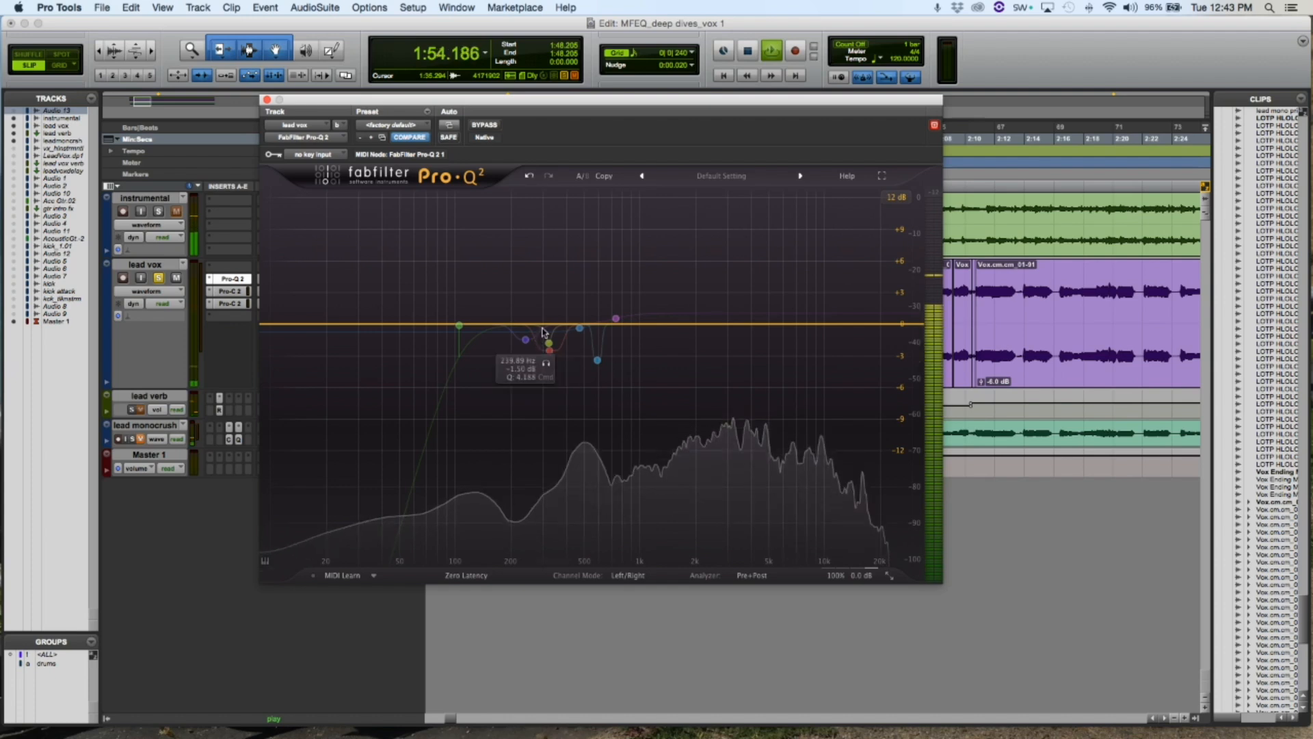
mouse_move(451, 312)
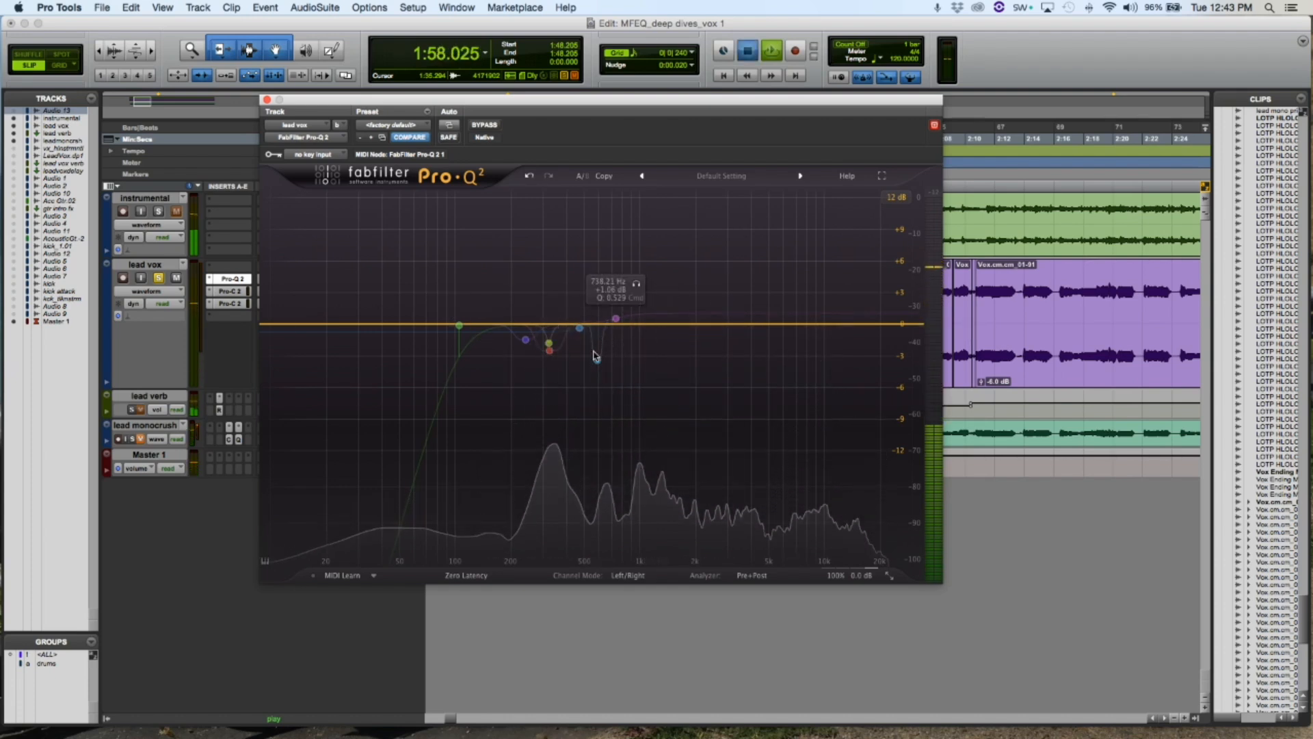
key("space")
Step: Re-enable the two overlapping cut bands around 324 Hz
mouse_move(571, 361)
left_click_drag(571, 358, 540, 344)
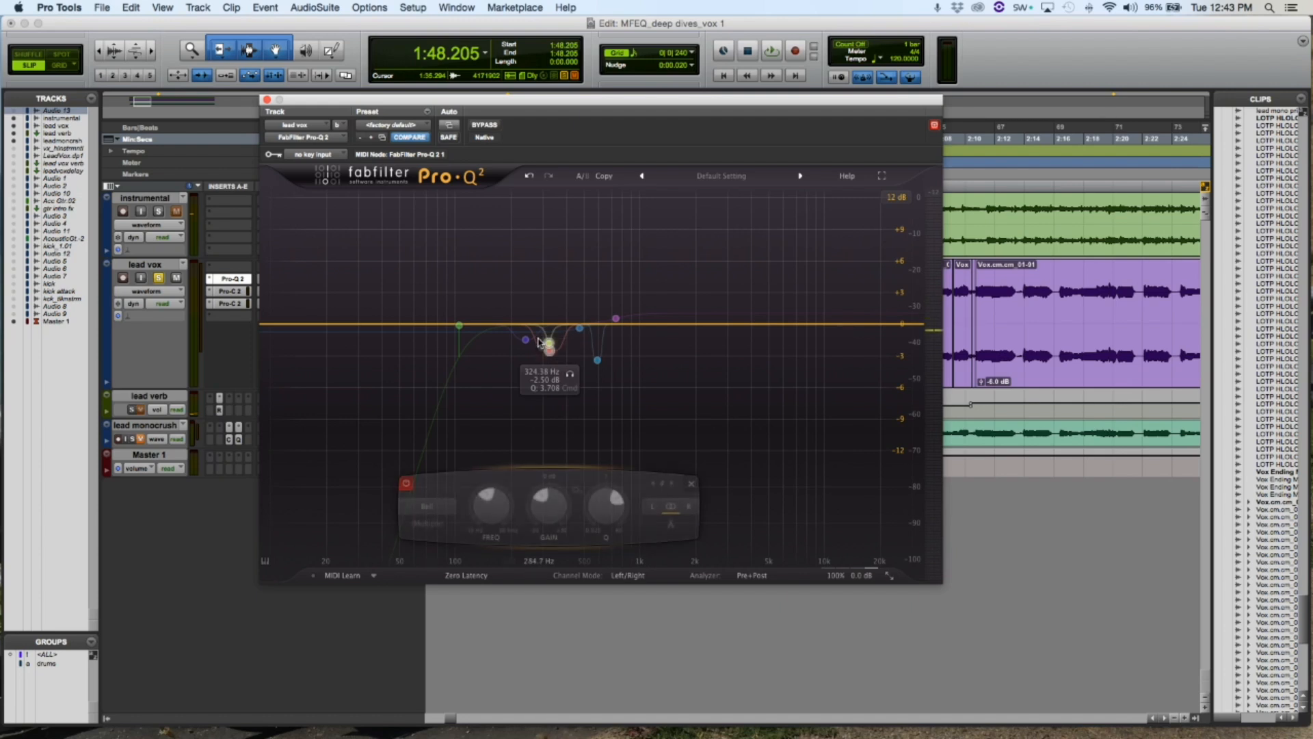
left_click(406, 485)
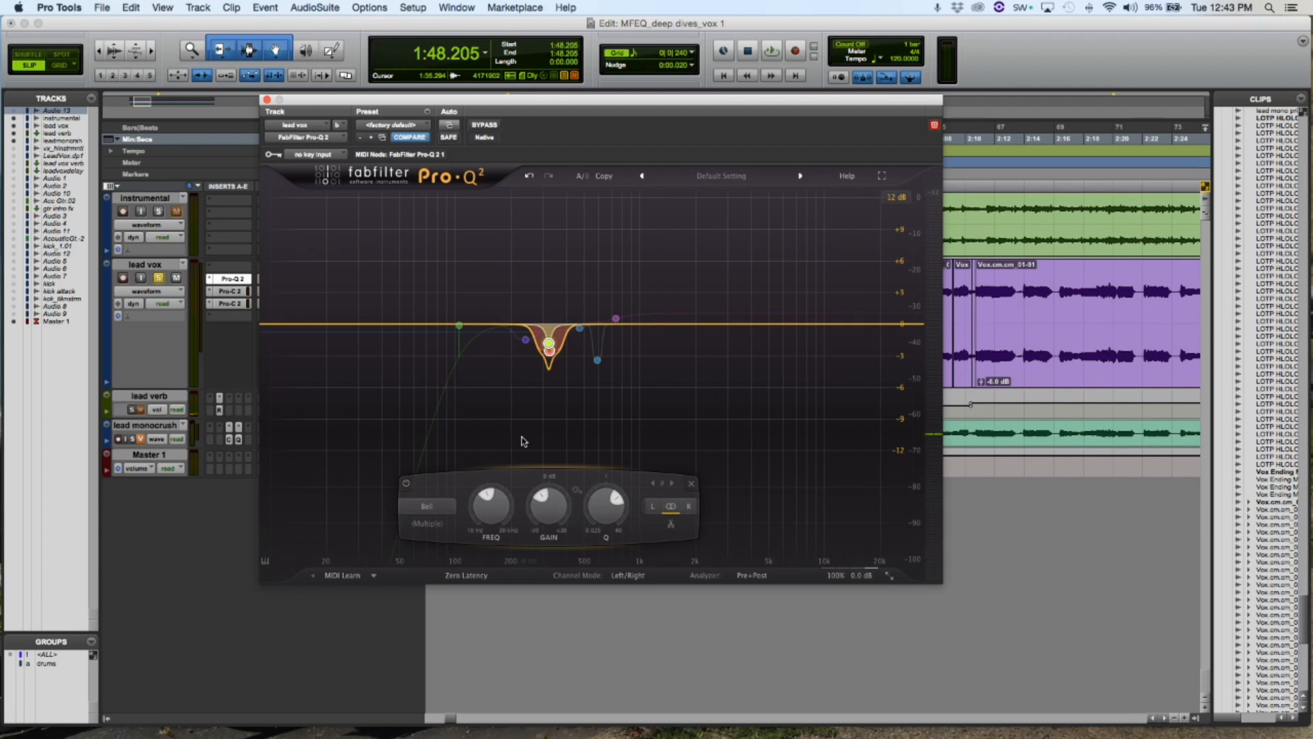
Step: Play the vocal and listen to the 324 Hz and 587.58 Hz bands in isolation
key("space")
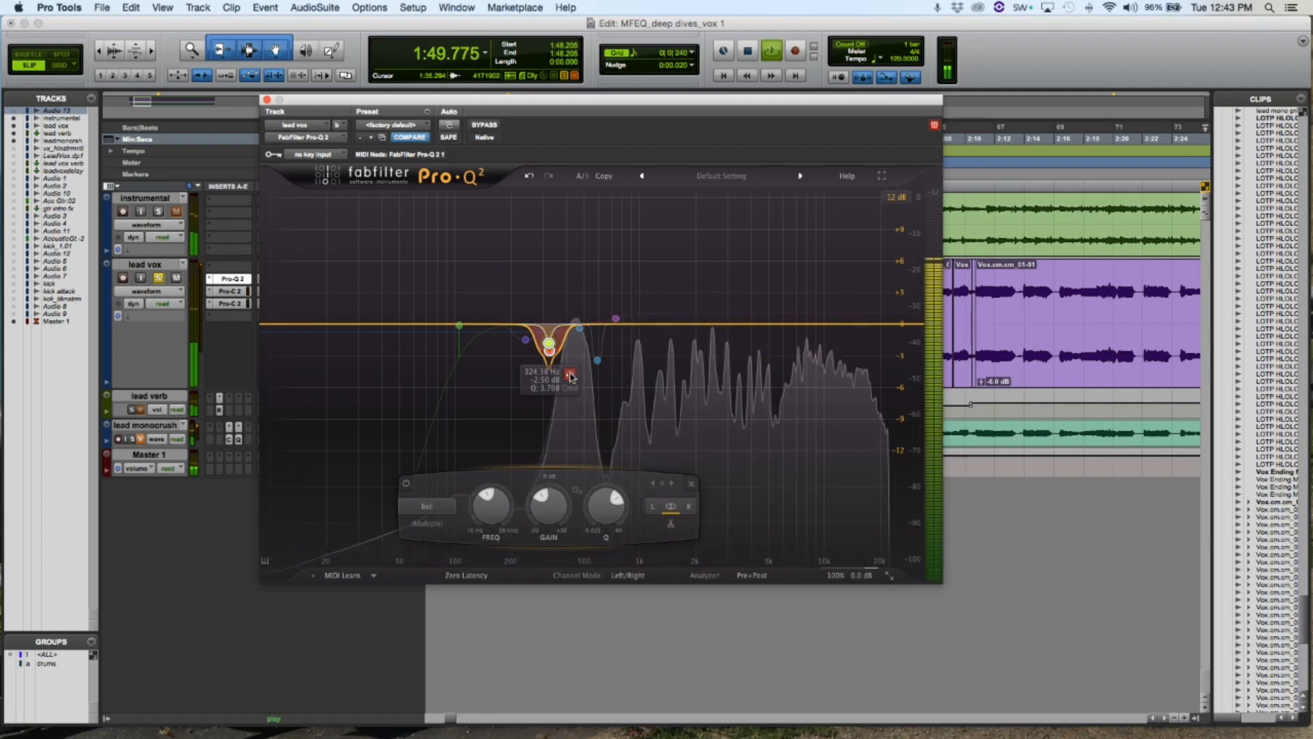
left_click(571, 375)
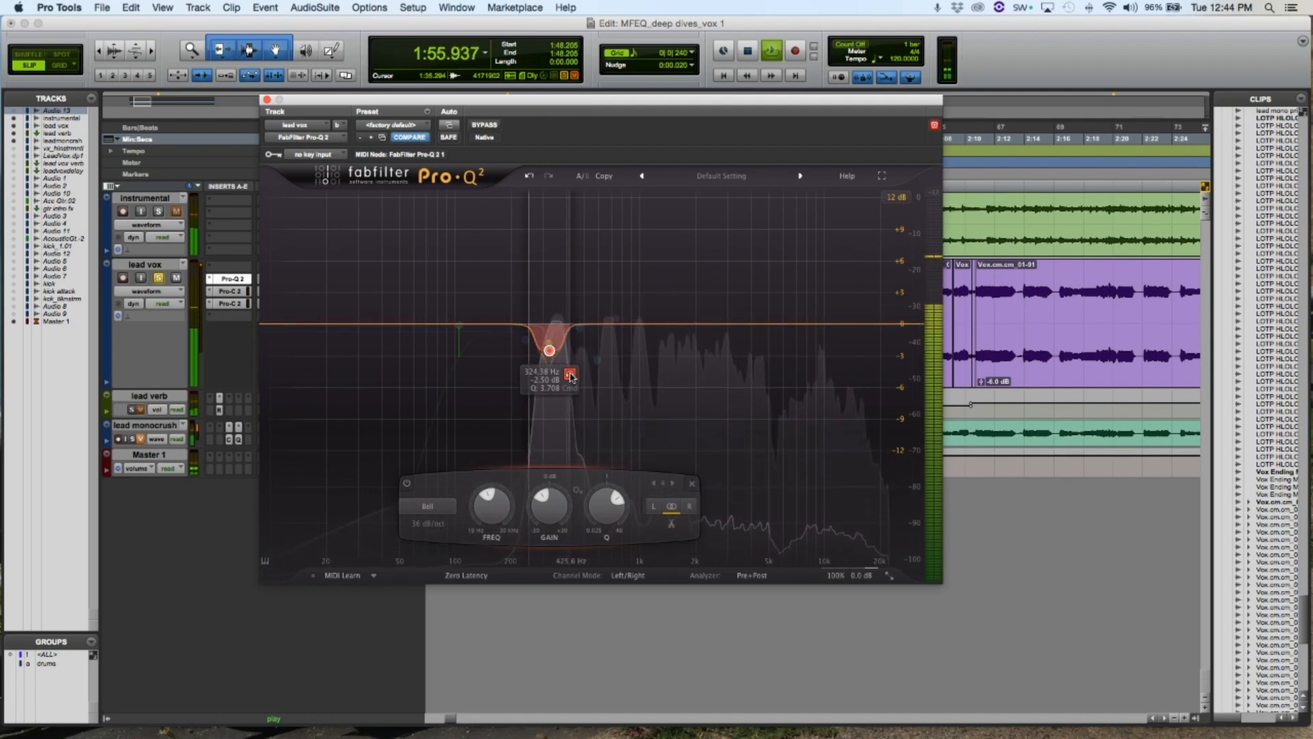
left_click(571, 375)
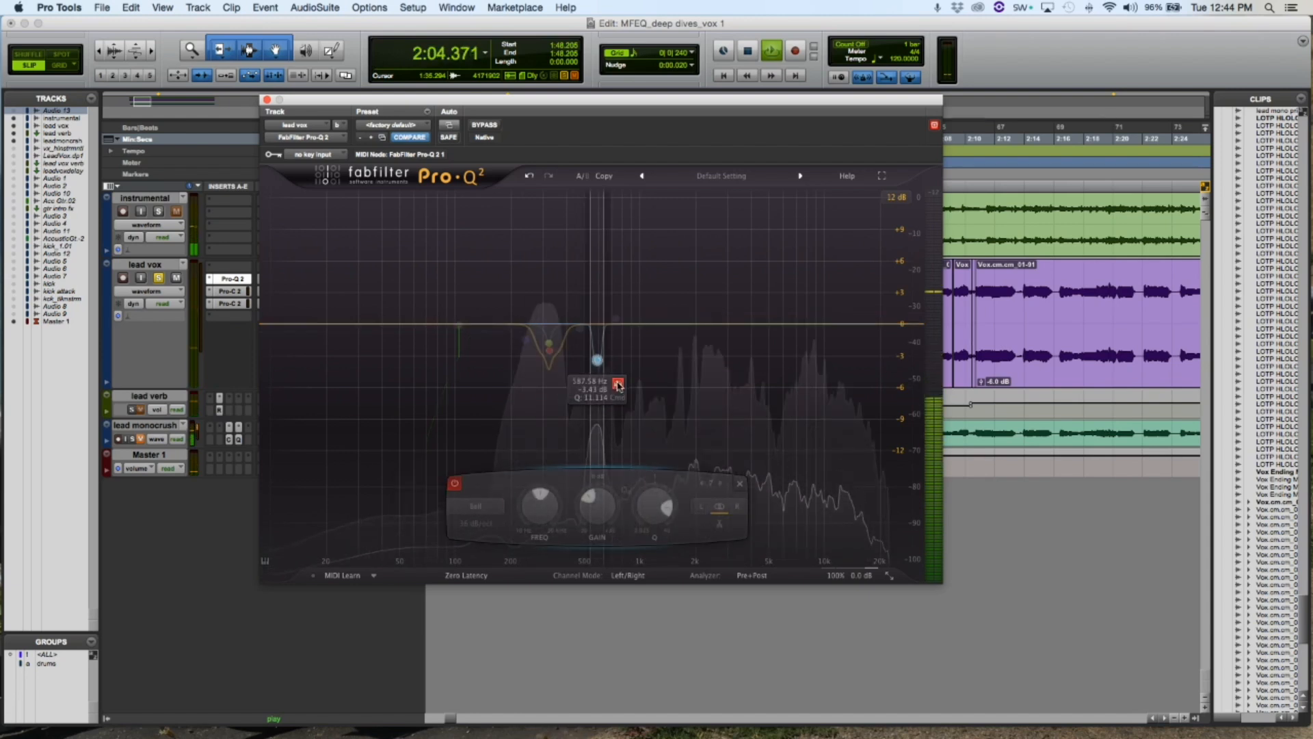
left_click(618, 384)
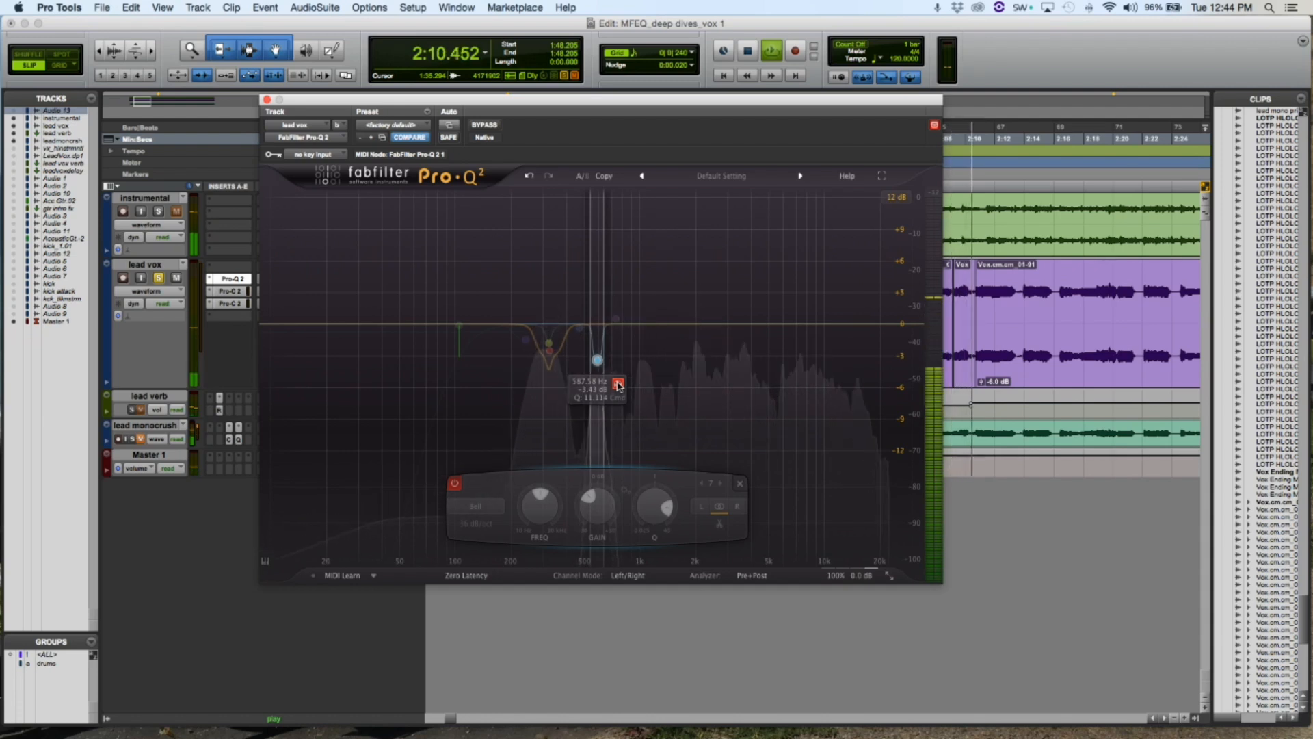
left_click_drag(618, 383, 618, 384)
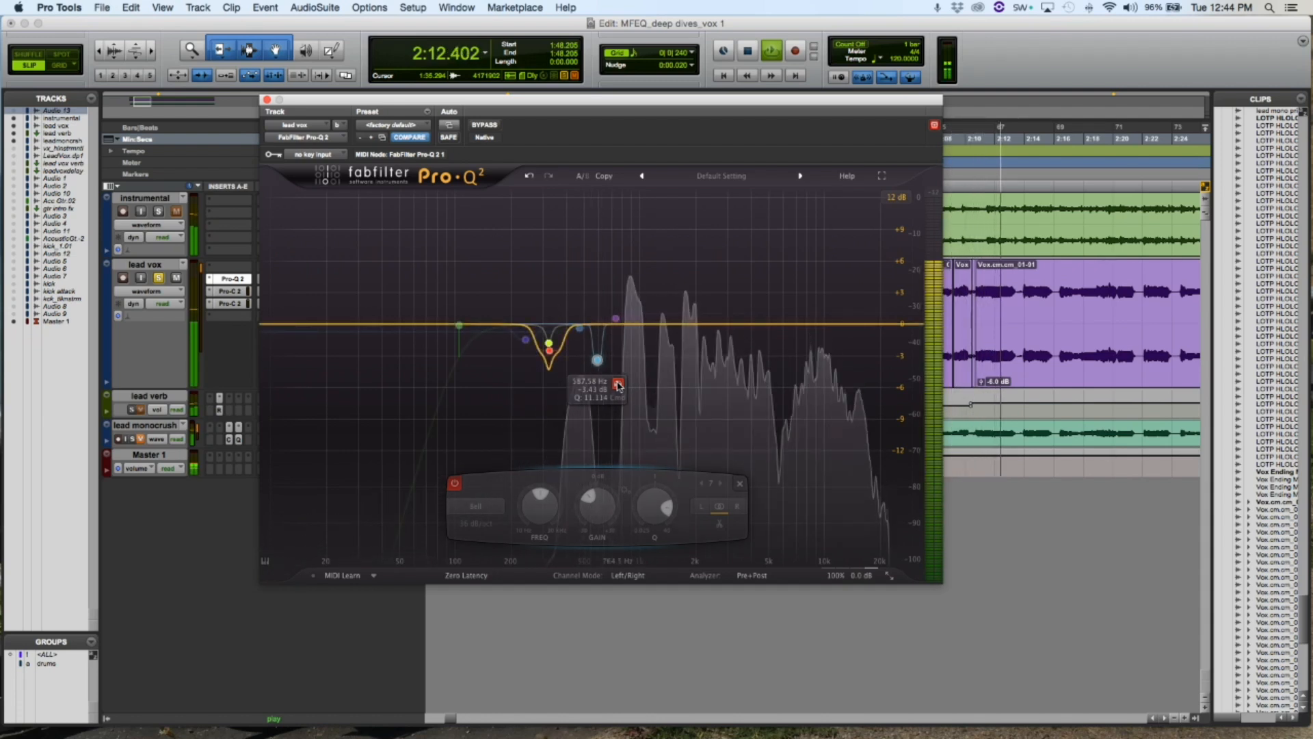
key("space")
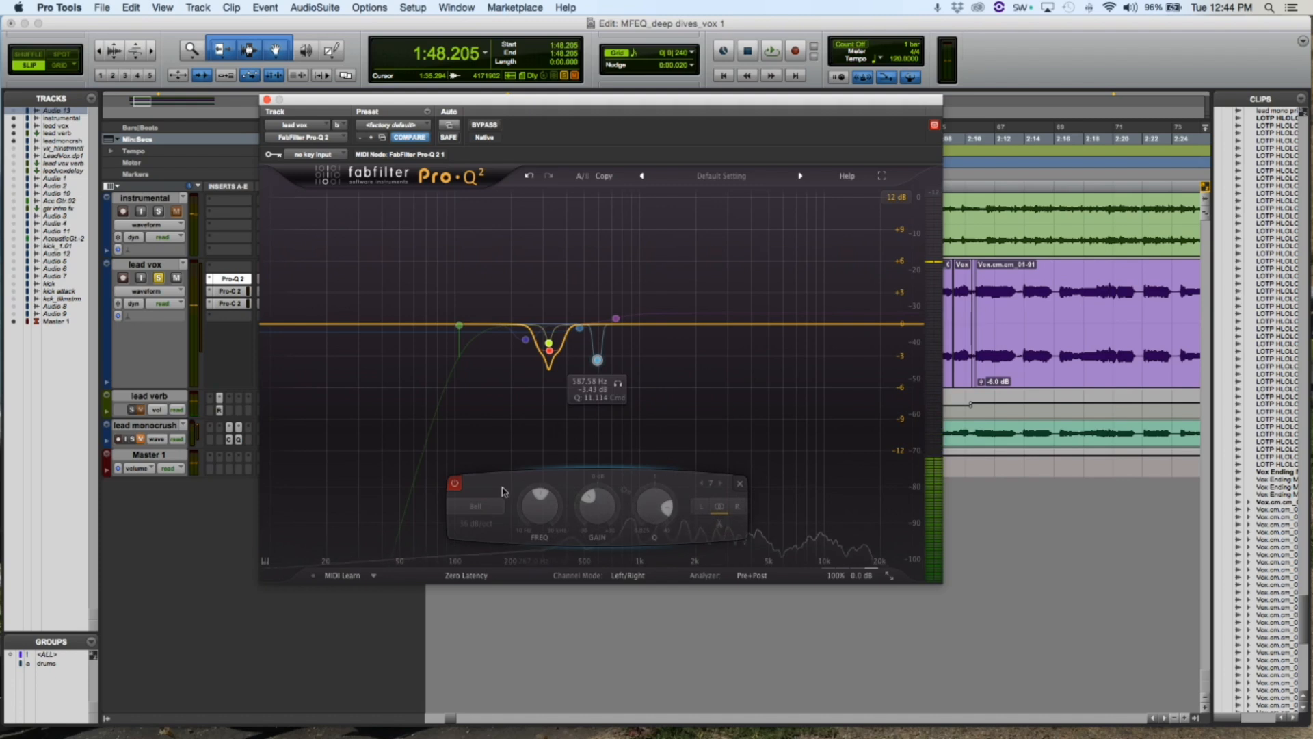
Step: Re-enable the narrow 587.58 Hz cut band and audition it in isolation, playing from about 2:03
left_click(455, 485)
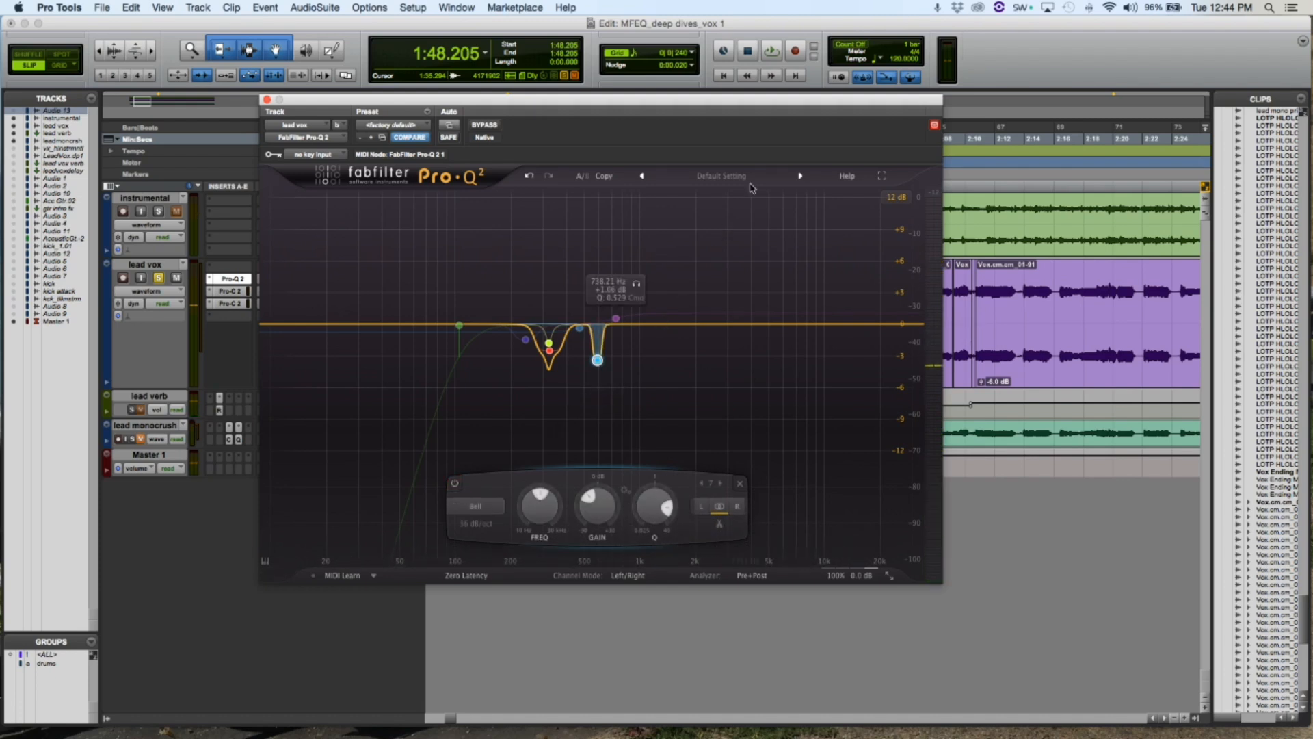
left_click_drag(824, 104, 684, 113)
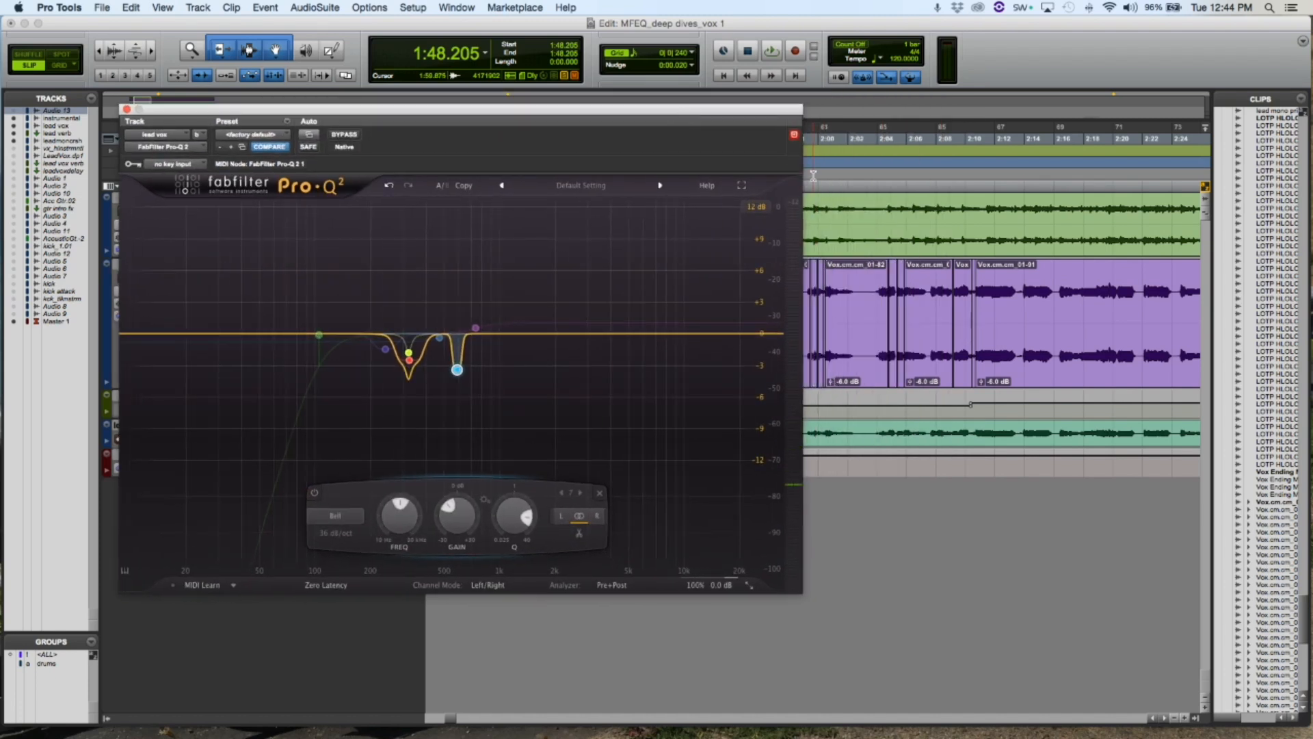
left_click(864, 282)
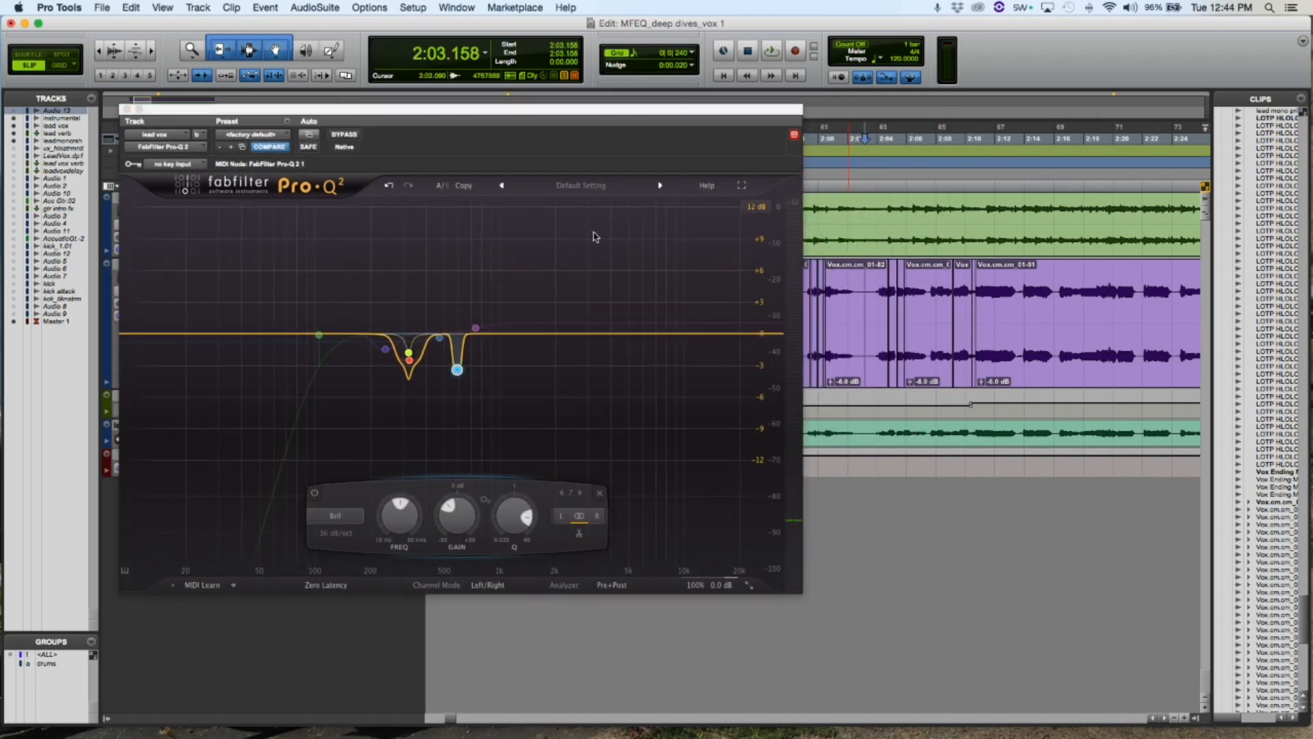
key("space")
left_click(477, 394)
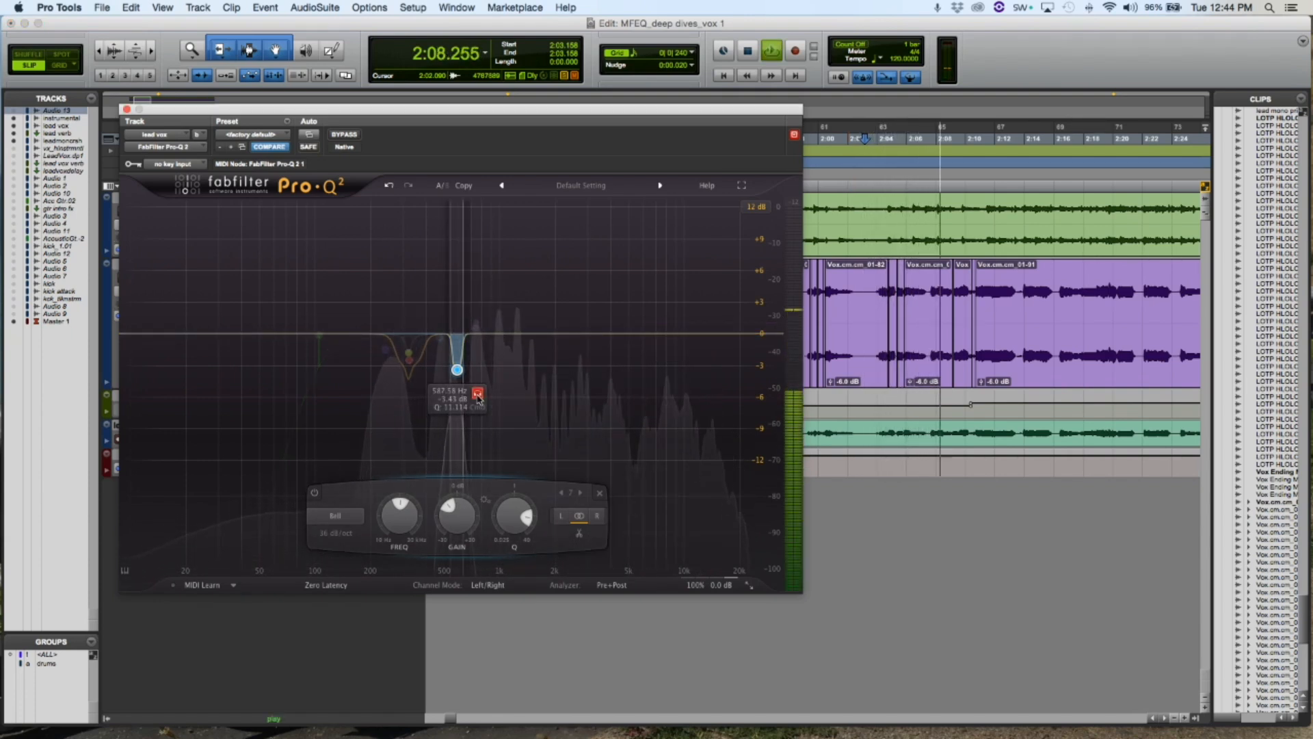
left_click(478, 394)
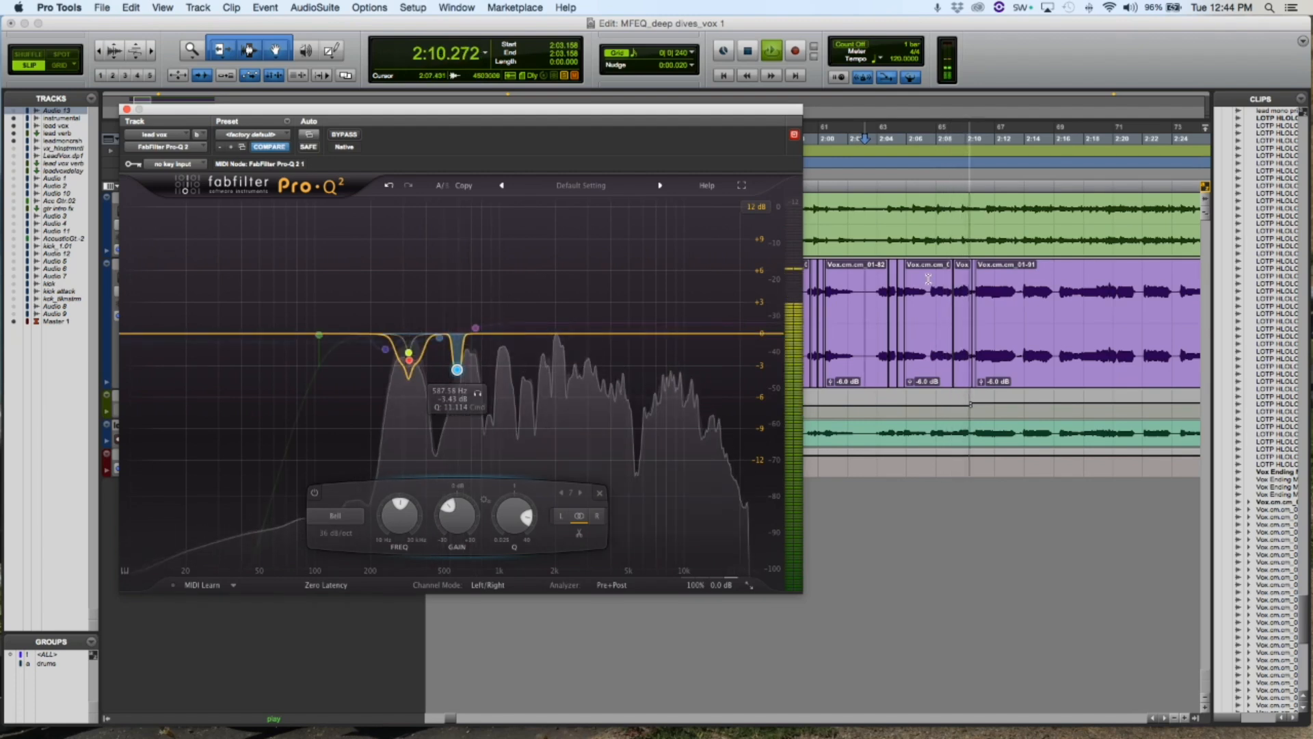
Step: Restart playback from about 2:07.4 and listen to the 587.58 Hz band in isolation on that phrase
key("space")
left_click(928, 290)
key("space")
left_click(478, 394)
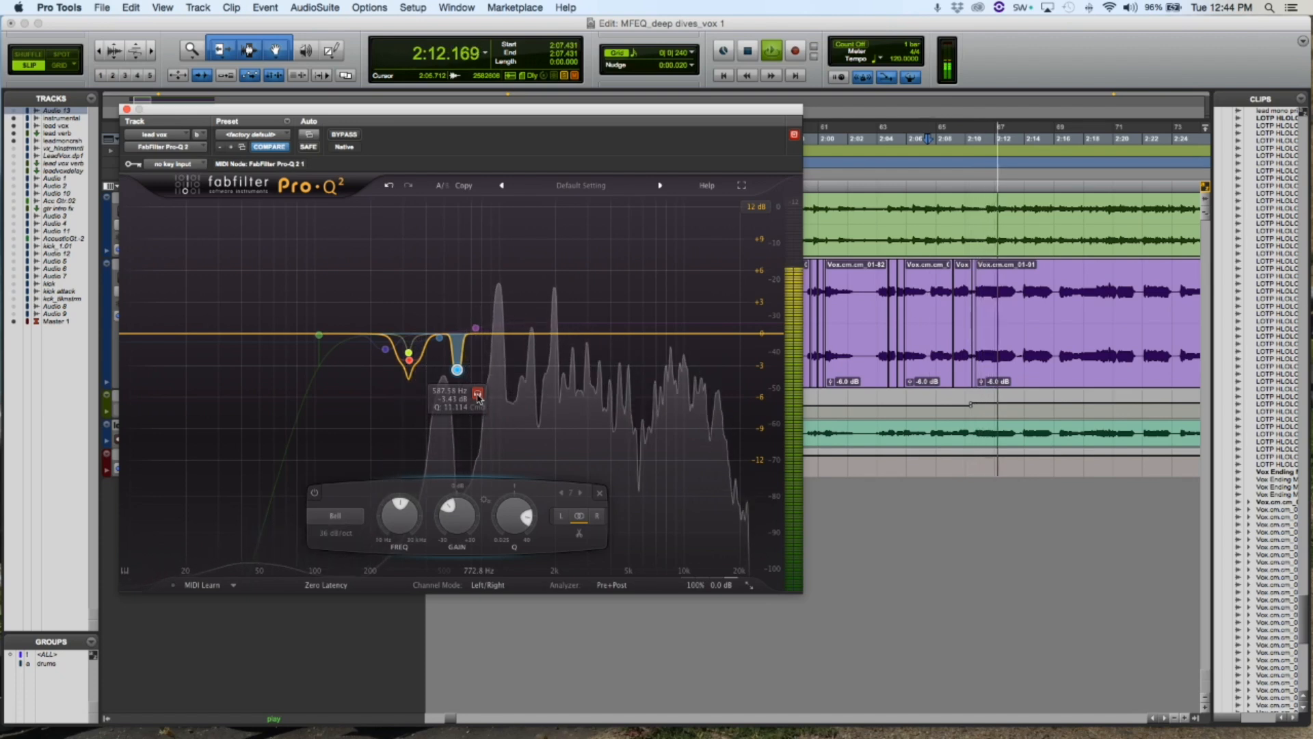
key("space")
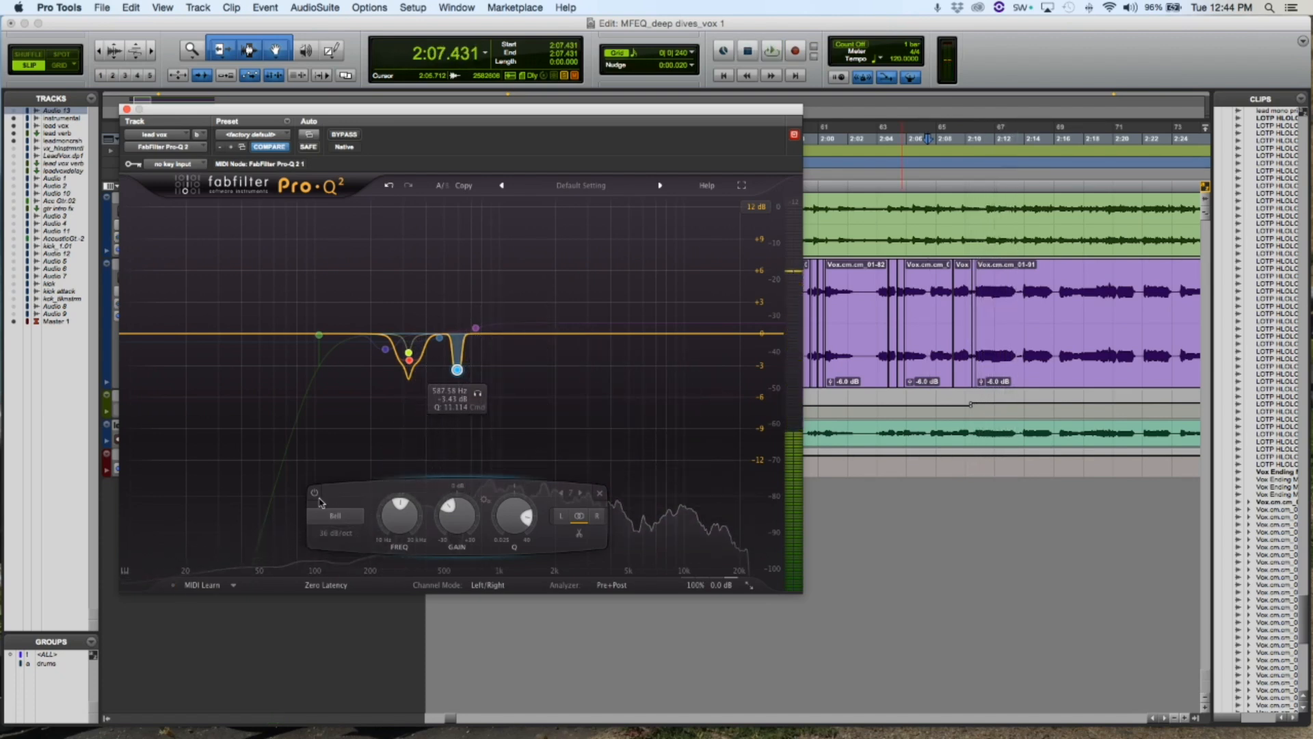
Step: Compare the phrase from 2:07.4 with the 587.58 Hz cut bypassed and enabled, leaving the cut enabled
left_click(314, 493)
key("space")
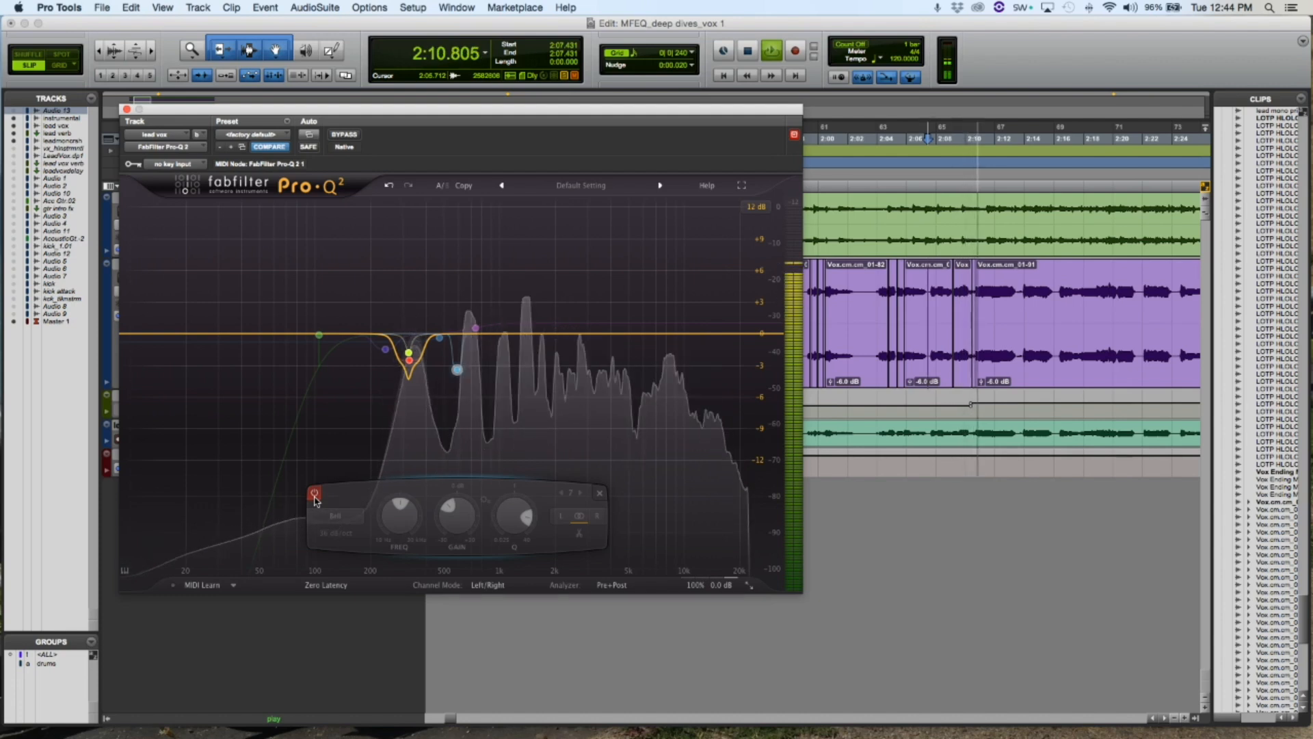
left_click(315, 493)
key("space")
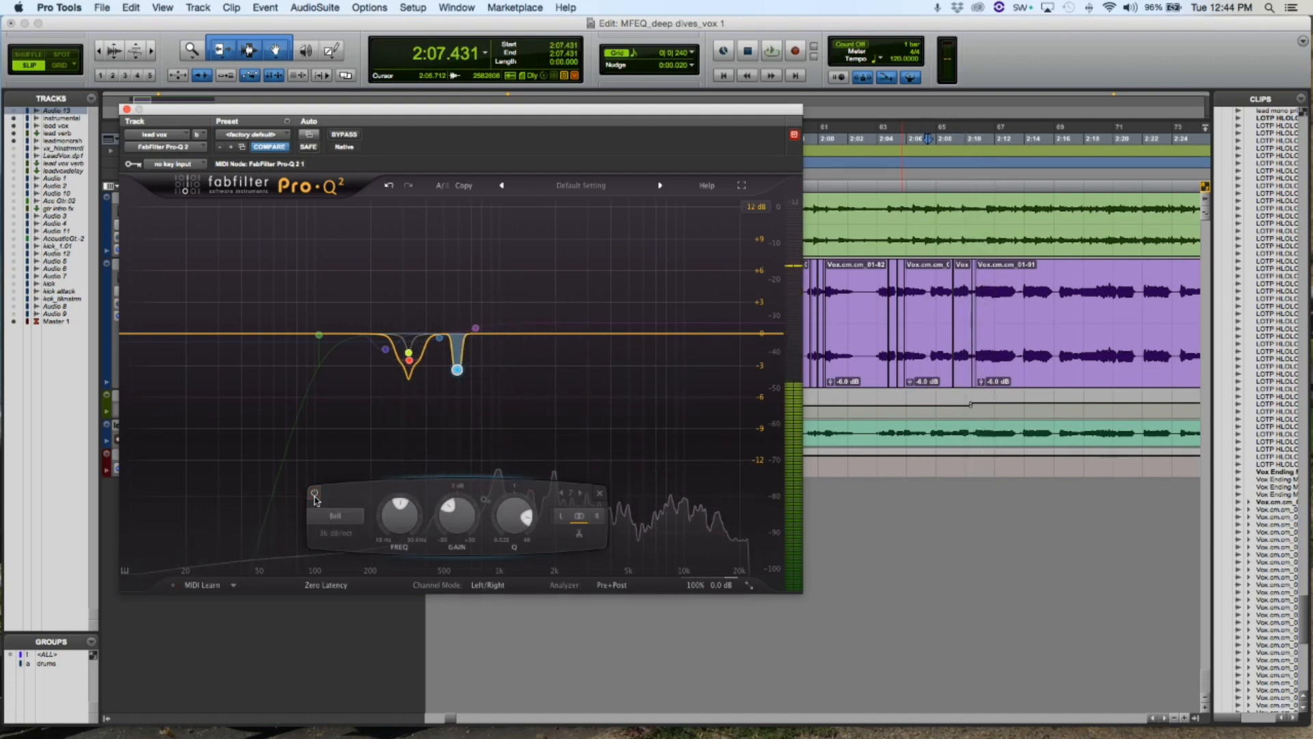
Step: Replay the phrase from 2:07.4, switching between the isolated 587.58 Hz band and the full equalized vocal
key("space")
left_click(477, 394)
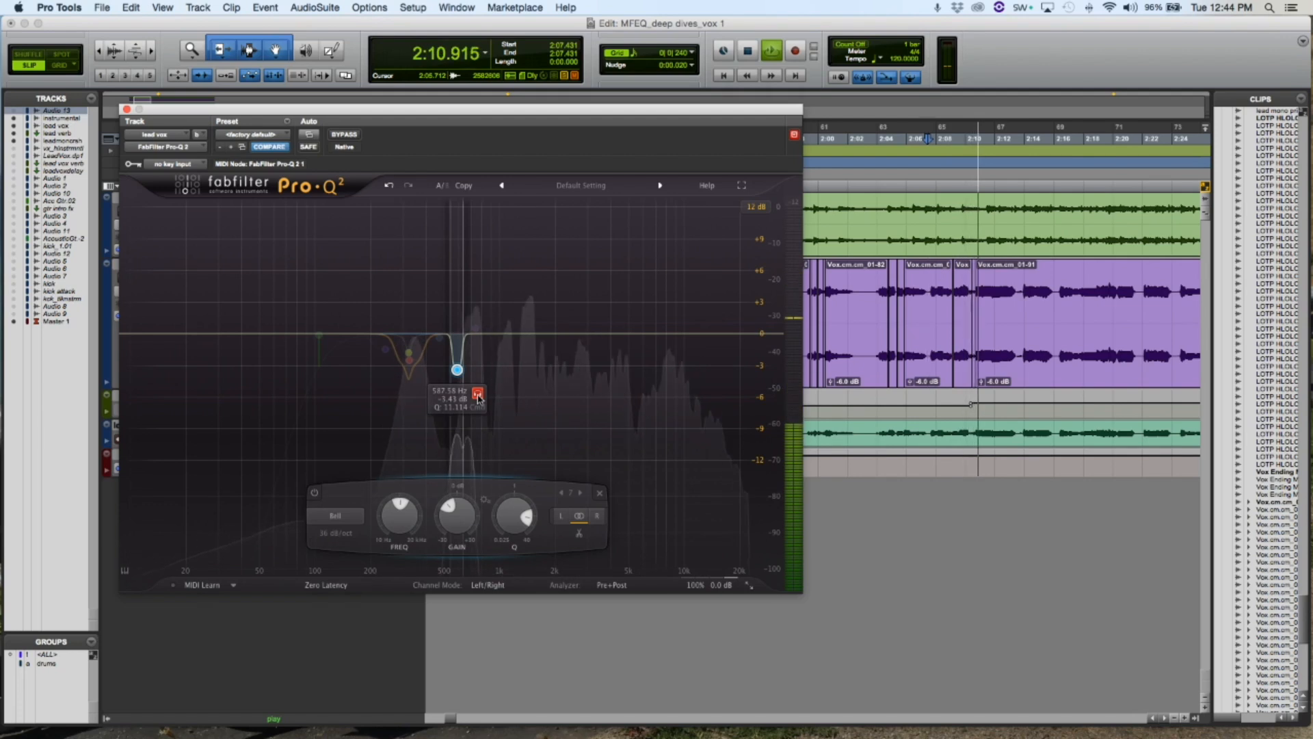
left_click(477, 395)
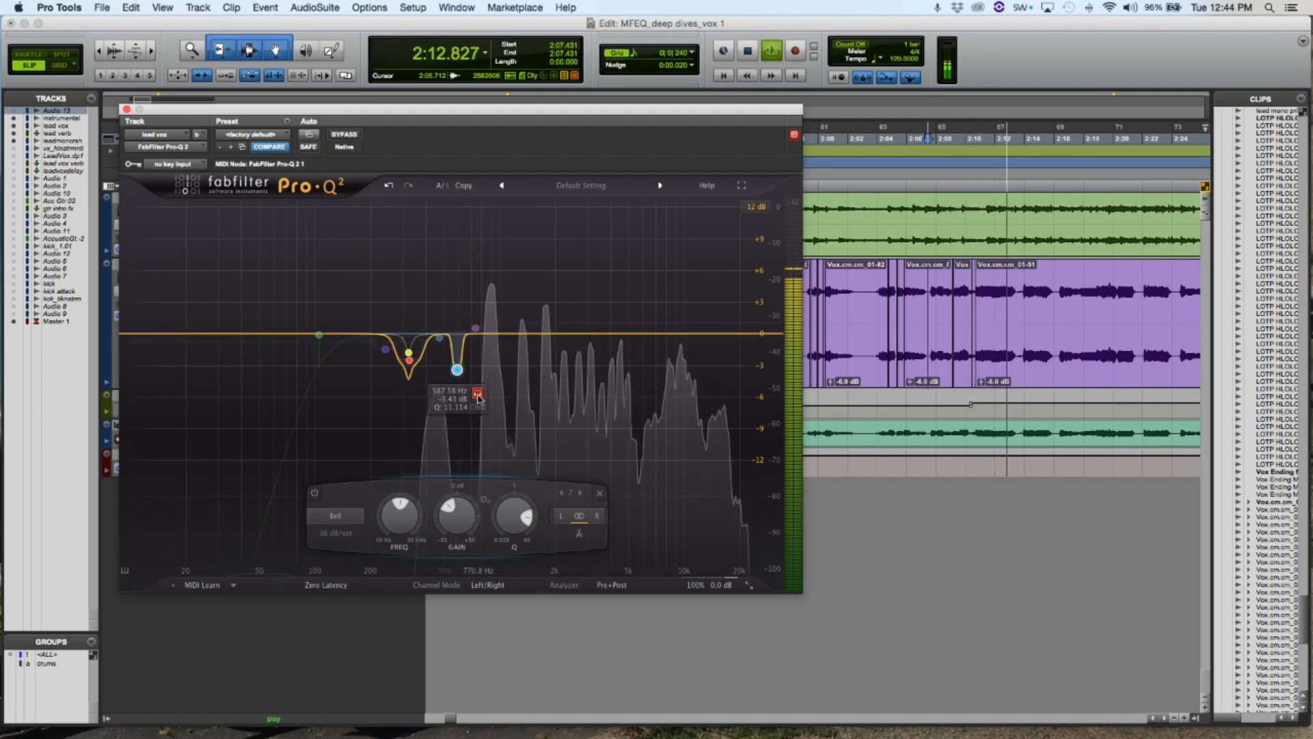
key("space")
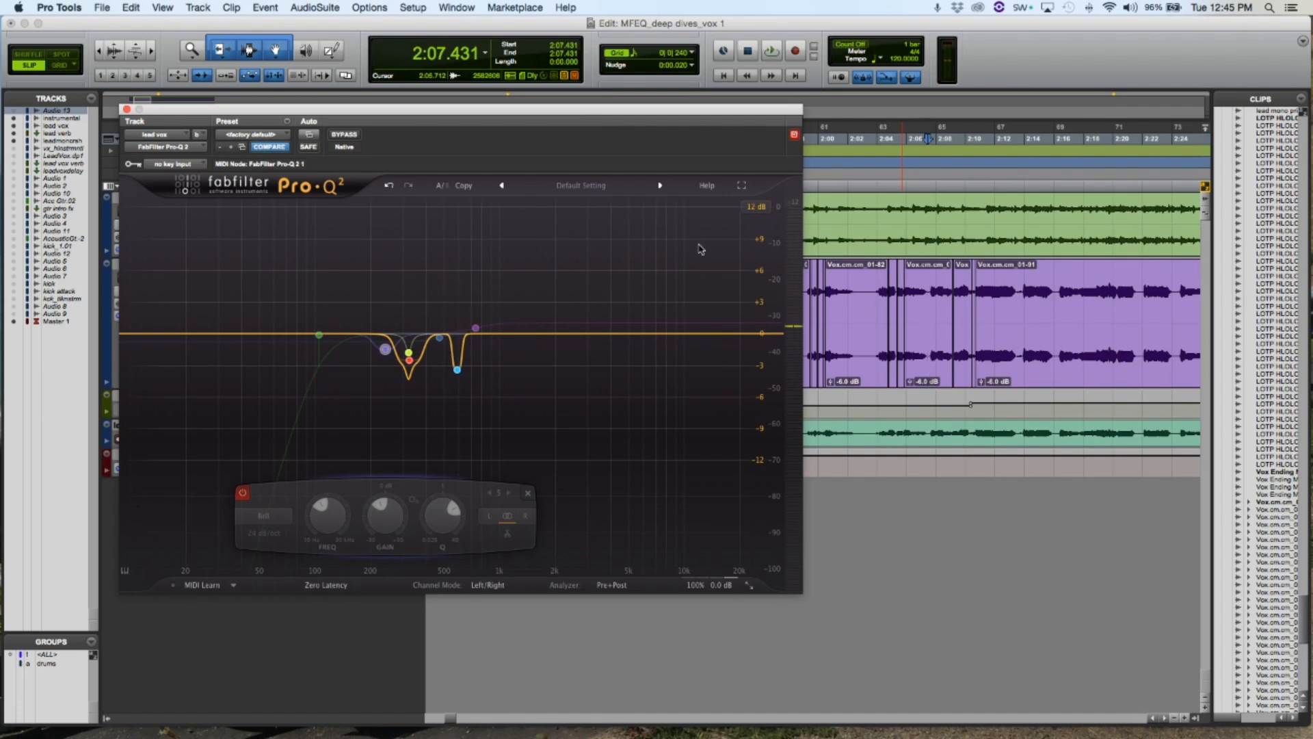
Step: Play from about 1:47.6, audition the 105.22 Hz low cut in isolation, and re-enable it
left_click_drag(649, 109, 841, 364)
left_click(636, 293)
left_click_drag(647, 345, 617, 129)
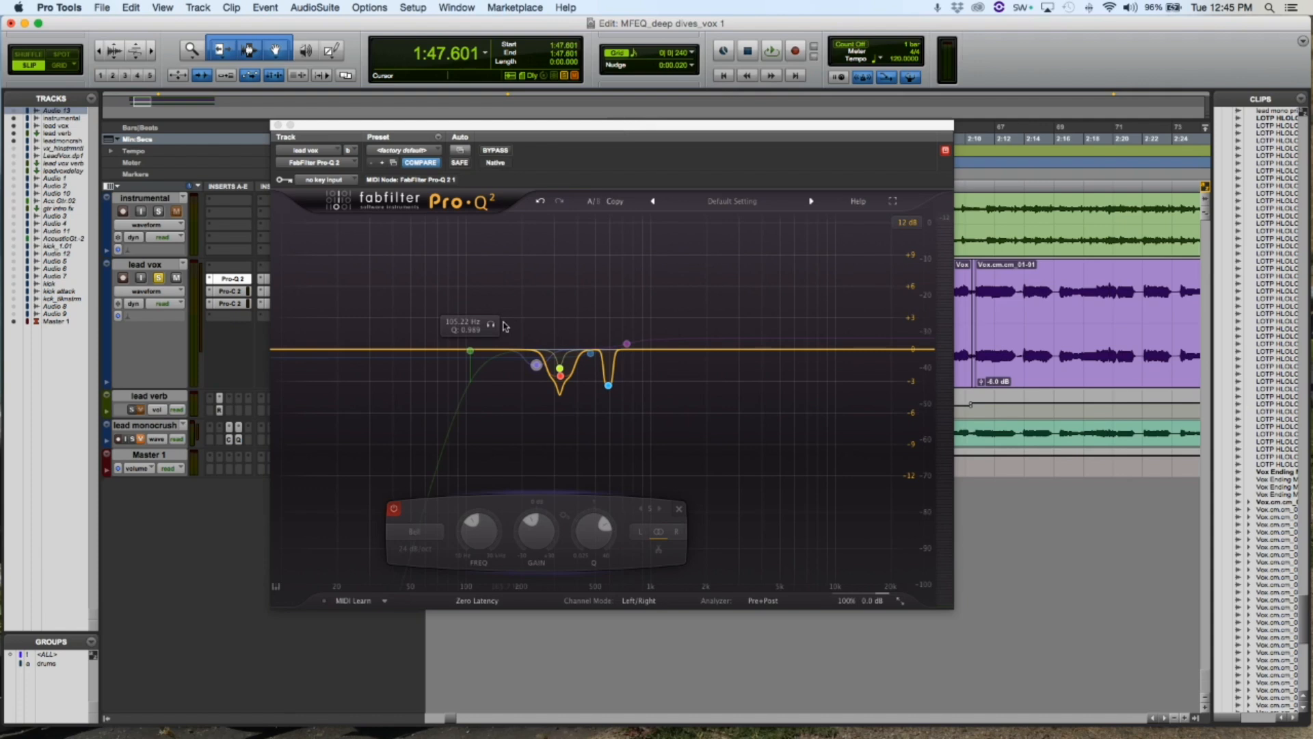
key("space")
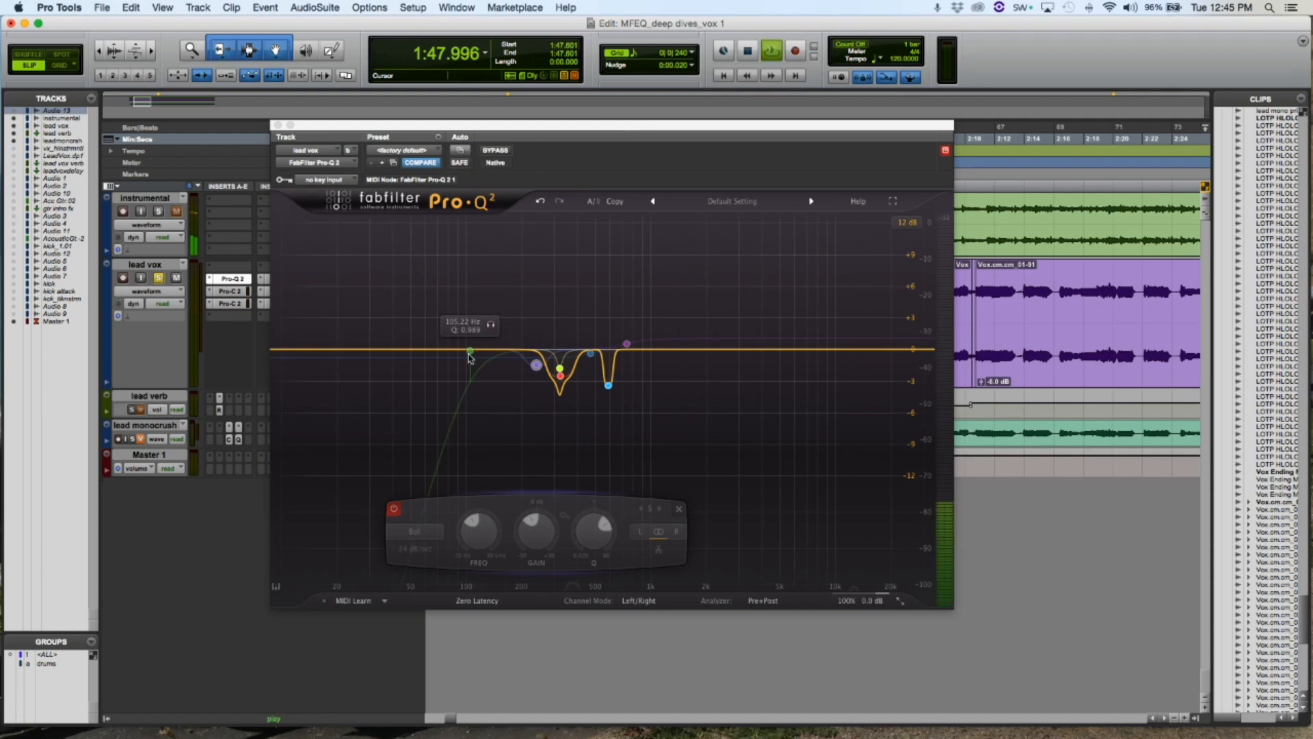
left_click(491, 324)
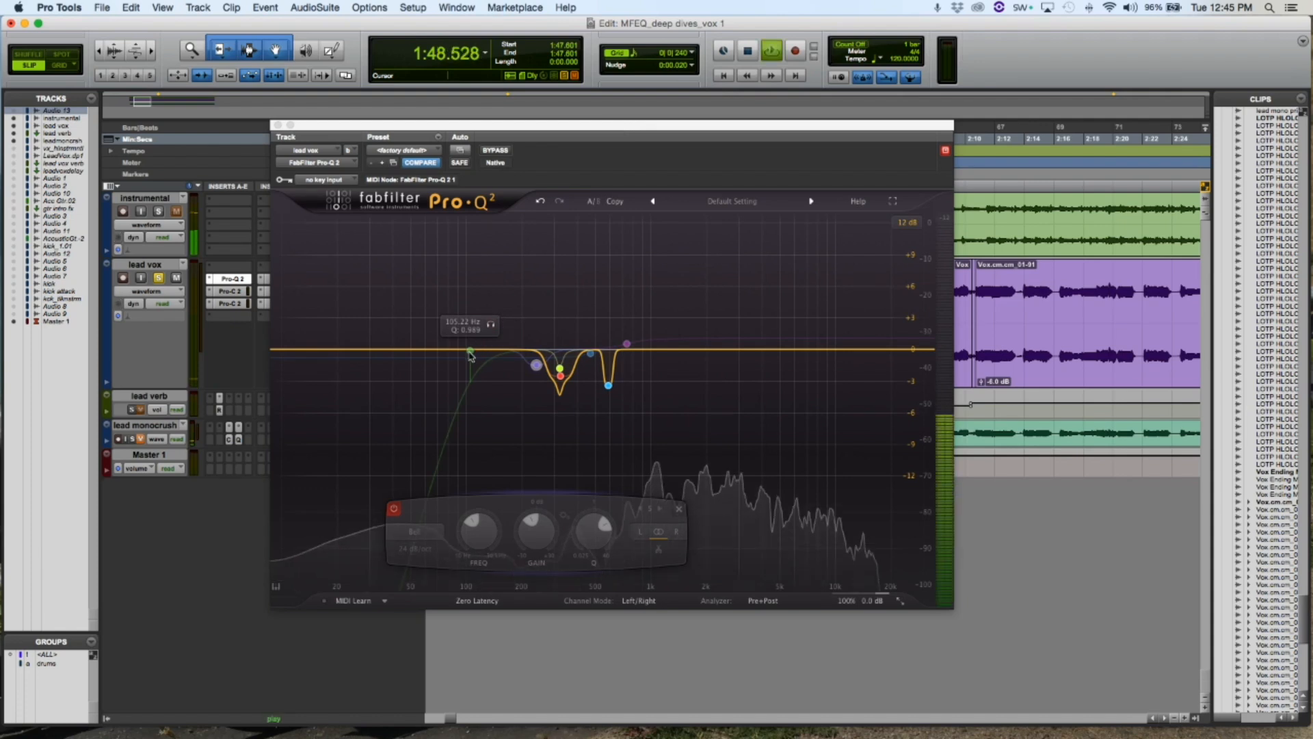
left_click(491, 324)
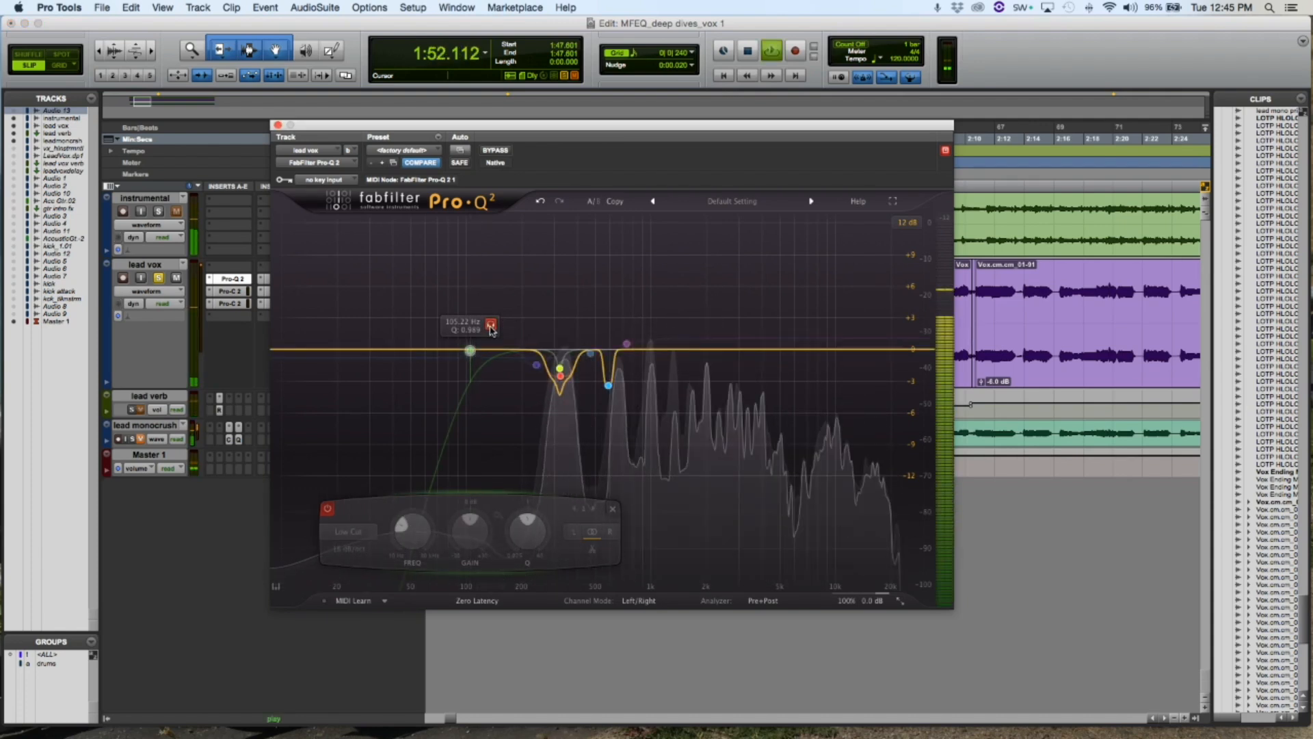
left_click(327, 510)
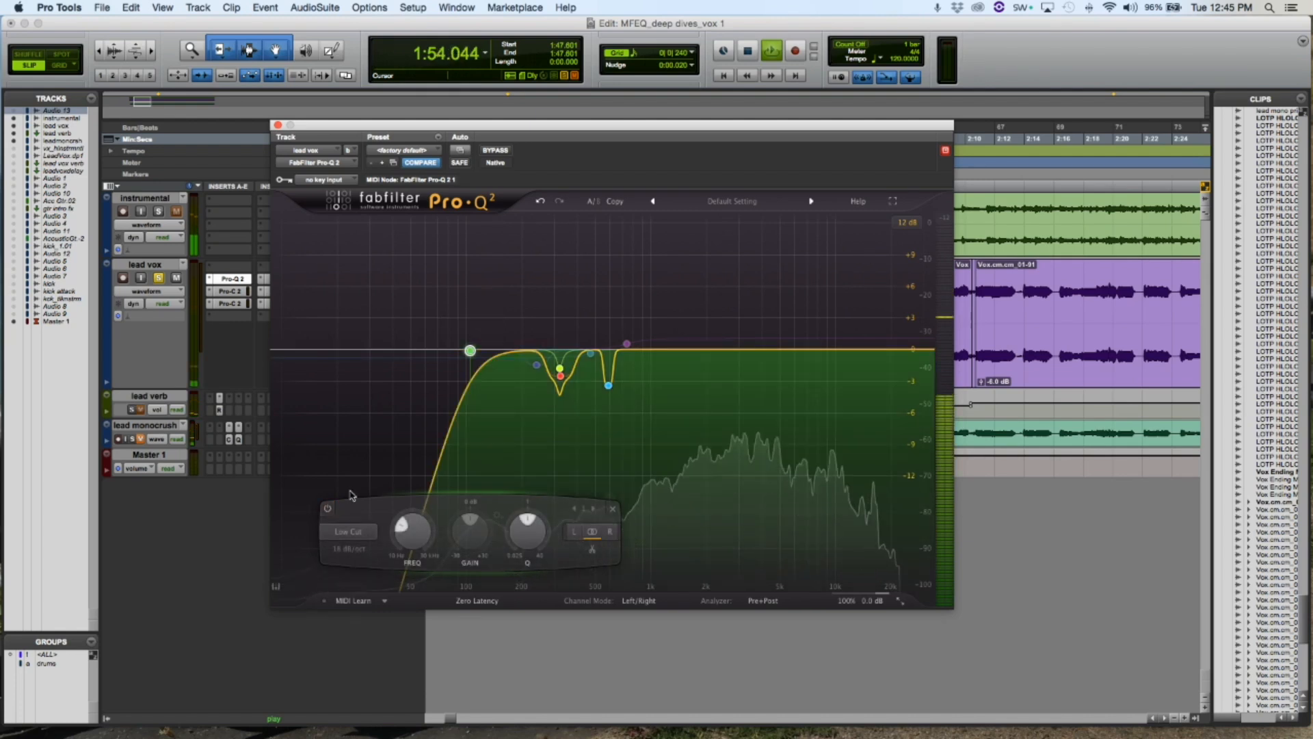
Step: Audition the 239.89 Hz, -1.50 dB cut in isolation from about 1:47.6 and re-enable the band
mouse_move(469, 353)
mouse_move(536, 370)
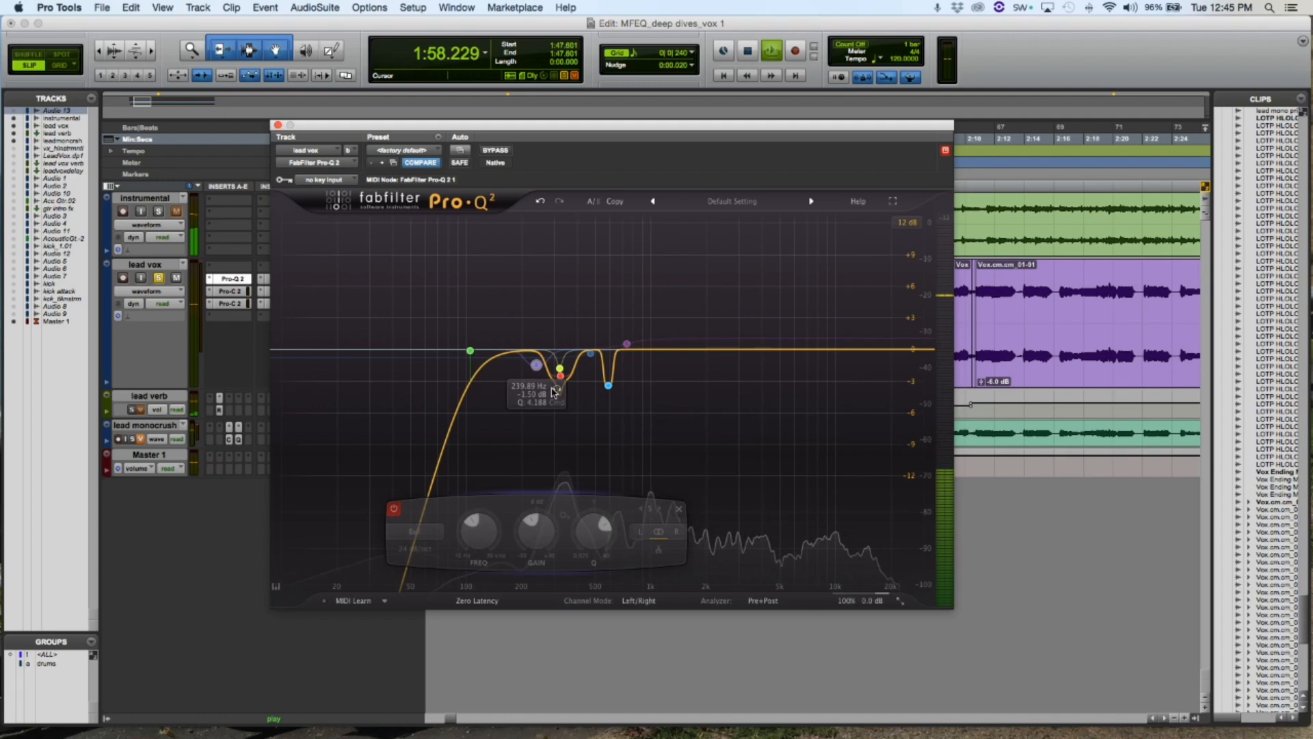
key("space")
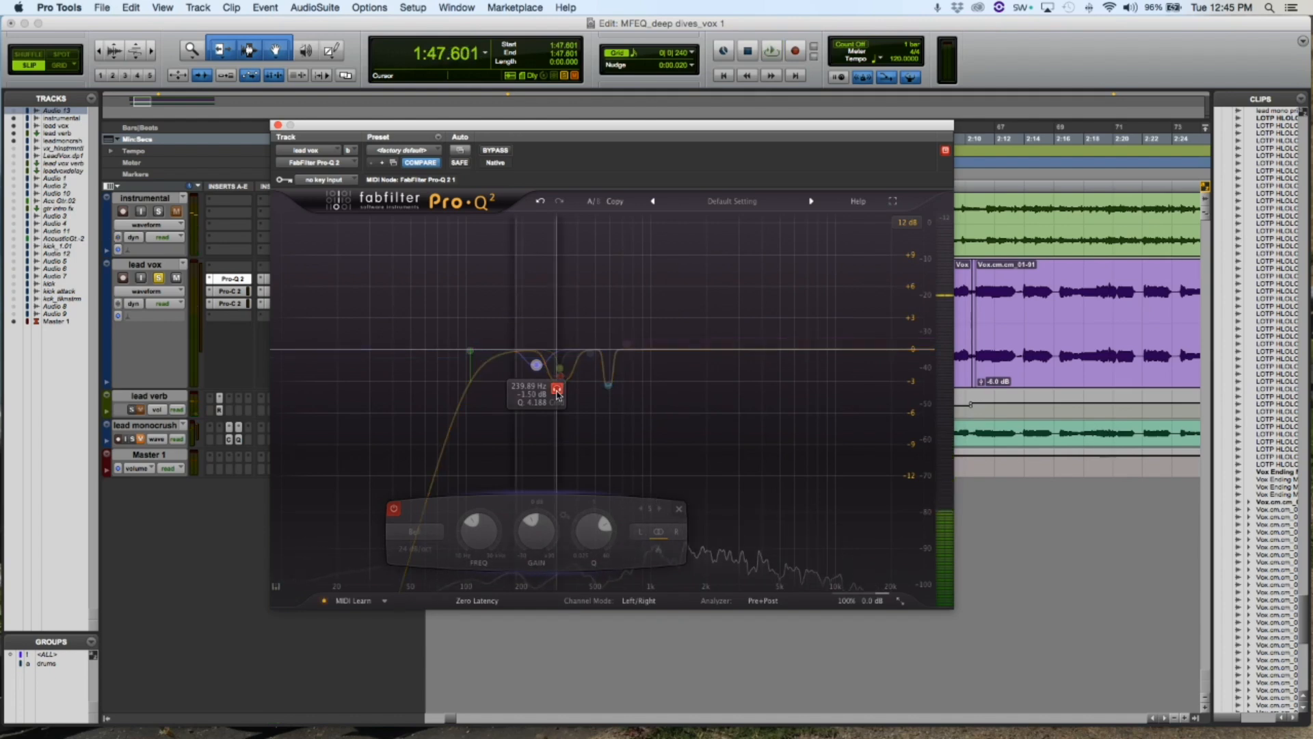
key("space")
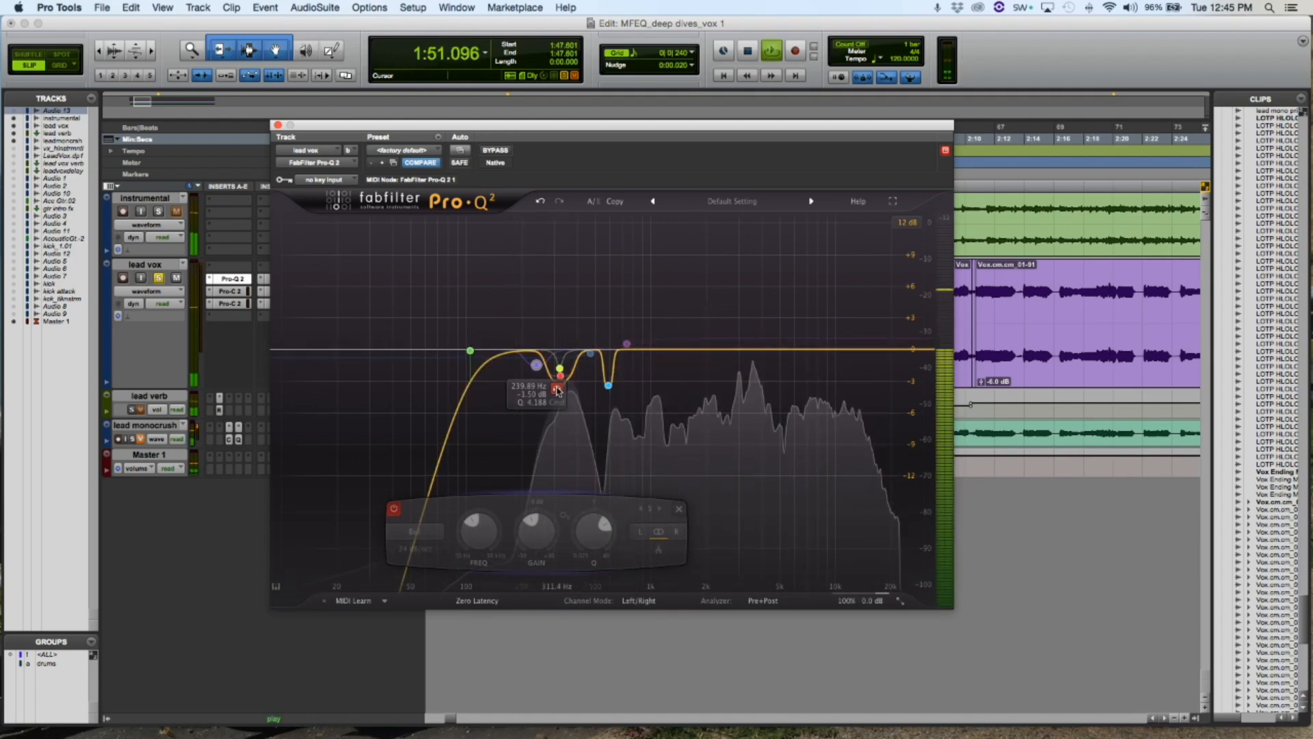
left_click(557, 391)
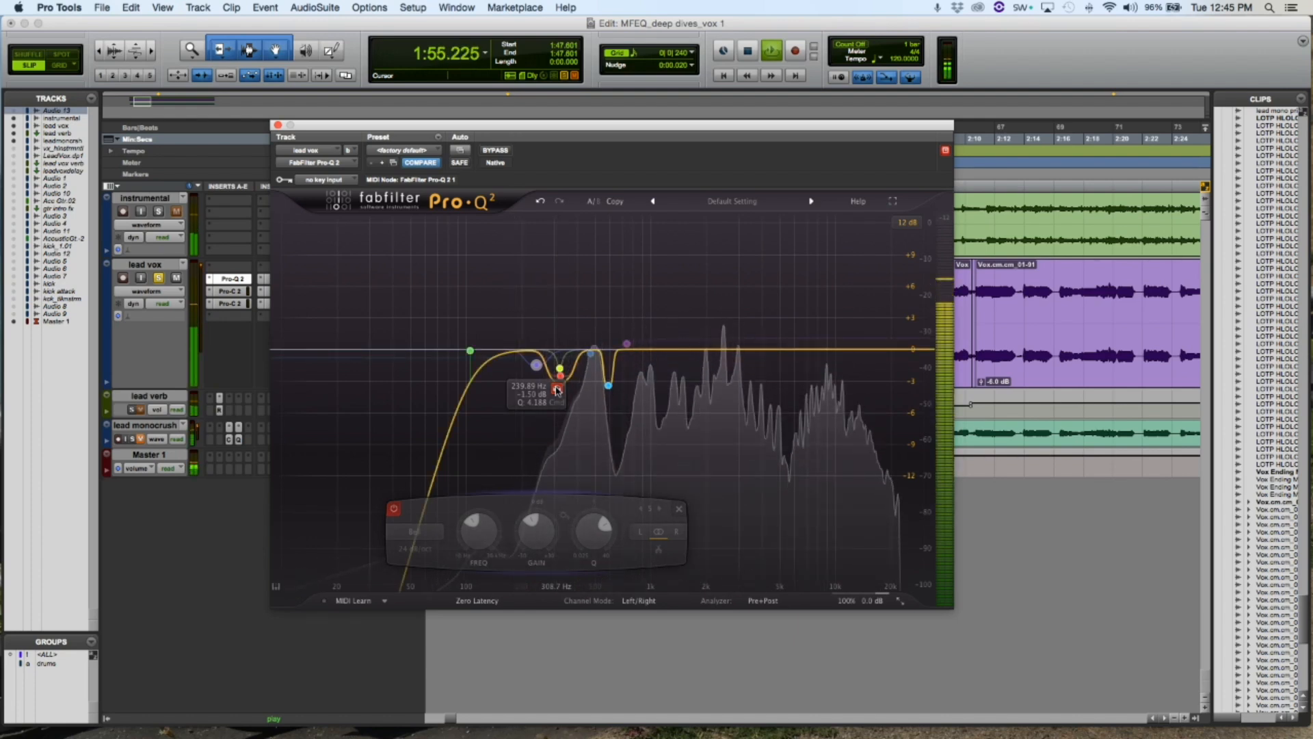
left_click(557, 391)
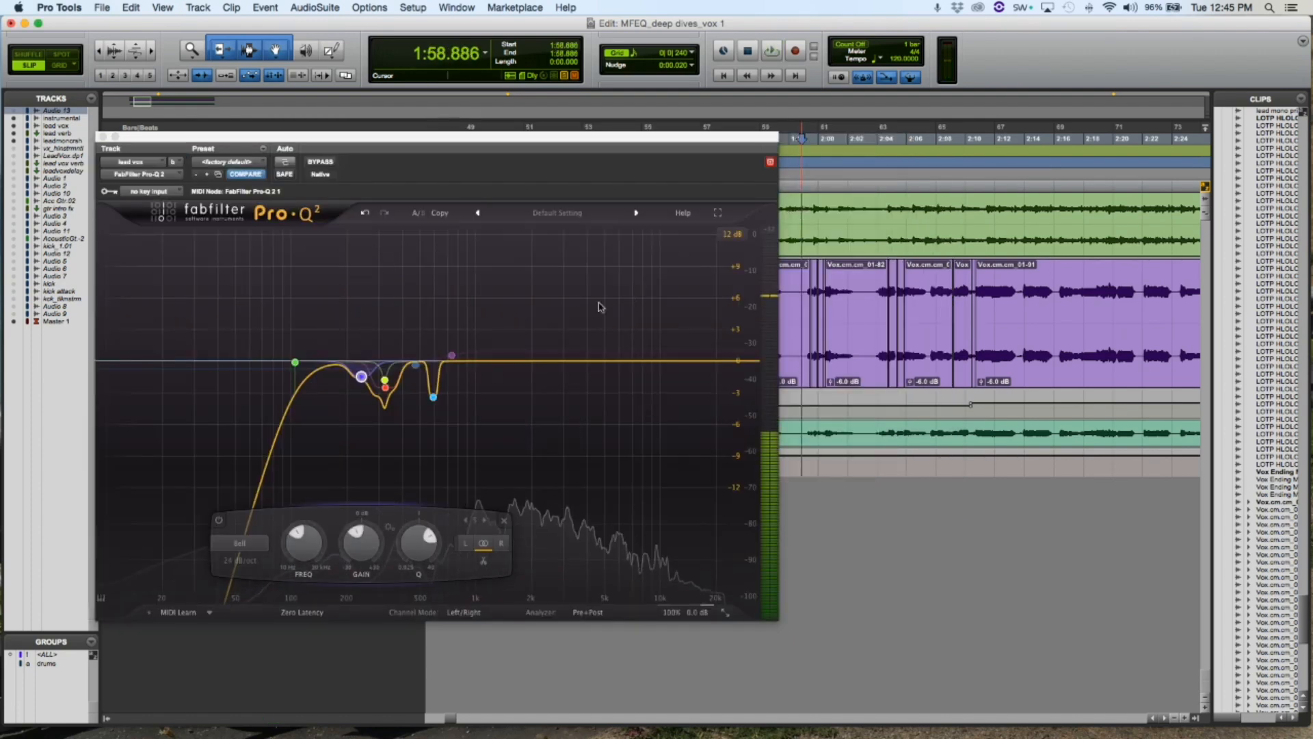
Step: Play the vocal from about 1:58.9 and listen to the re-enabled 239.89 Hz cut in isolation
key("space")
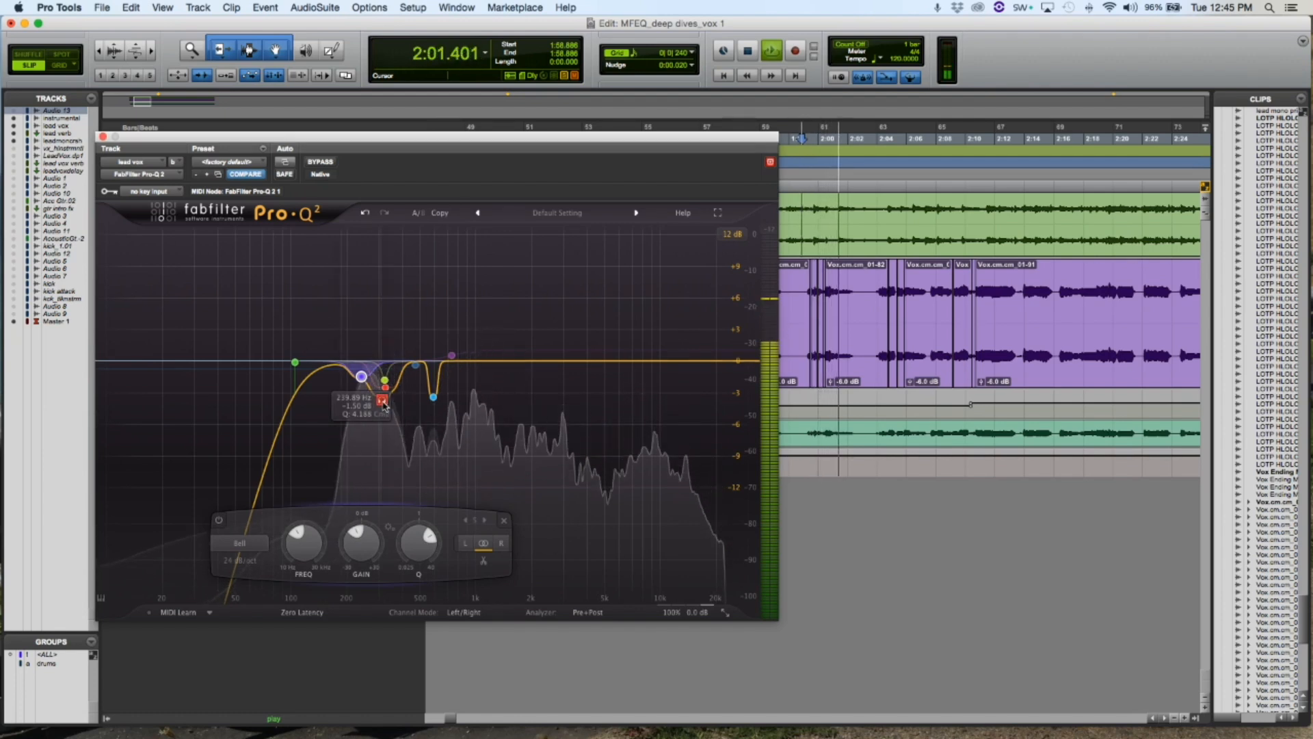
left_click(381, 401)
left_click(382, 401)
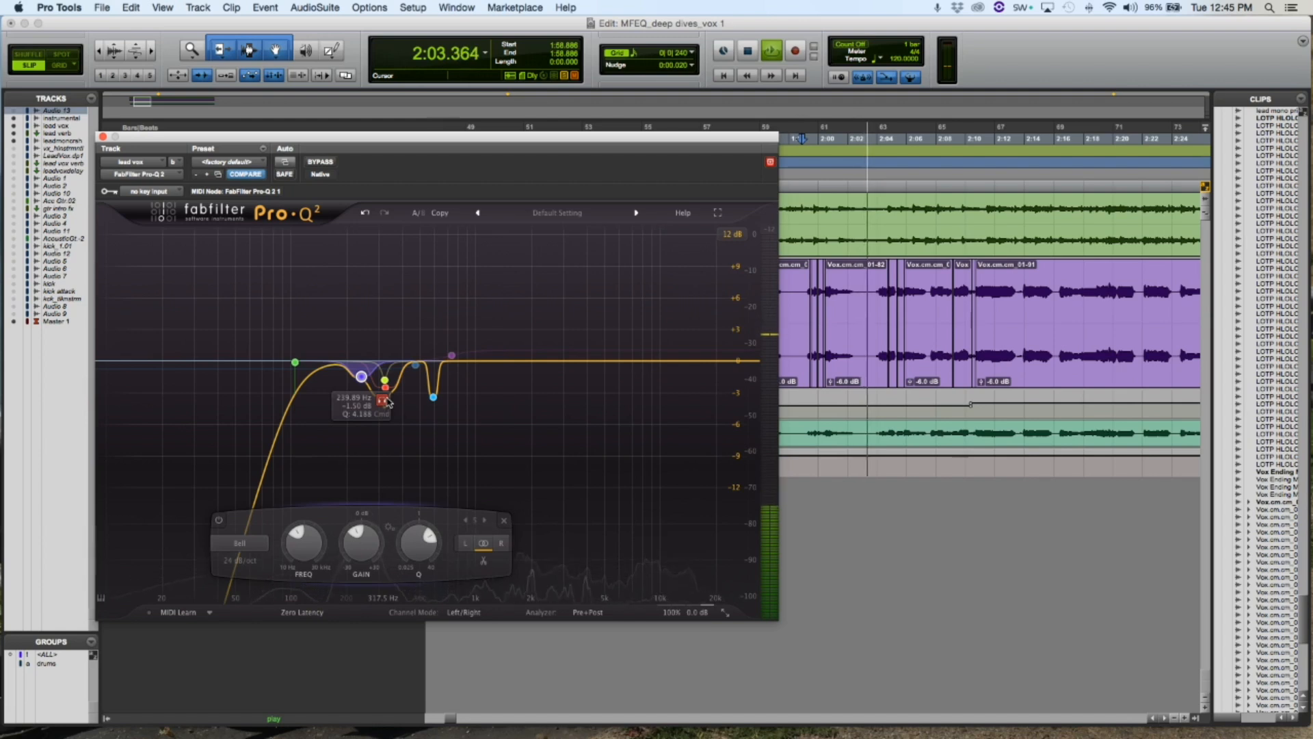
Step: Audition the 738.21 Hz high shelf in isolation, compare it bypassed and enabled from about 1:58.9, and leave it enabled with the EQ closed
left_click(473, 321)
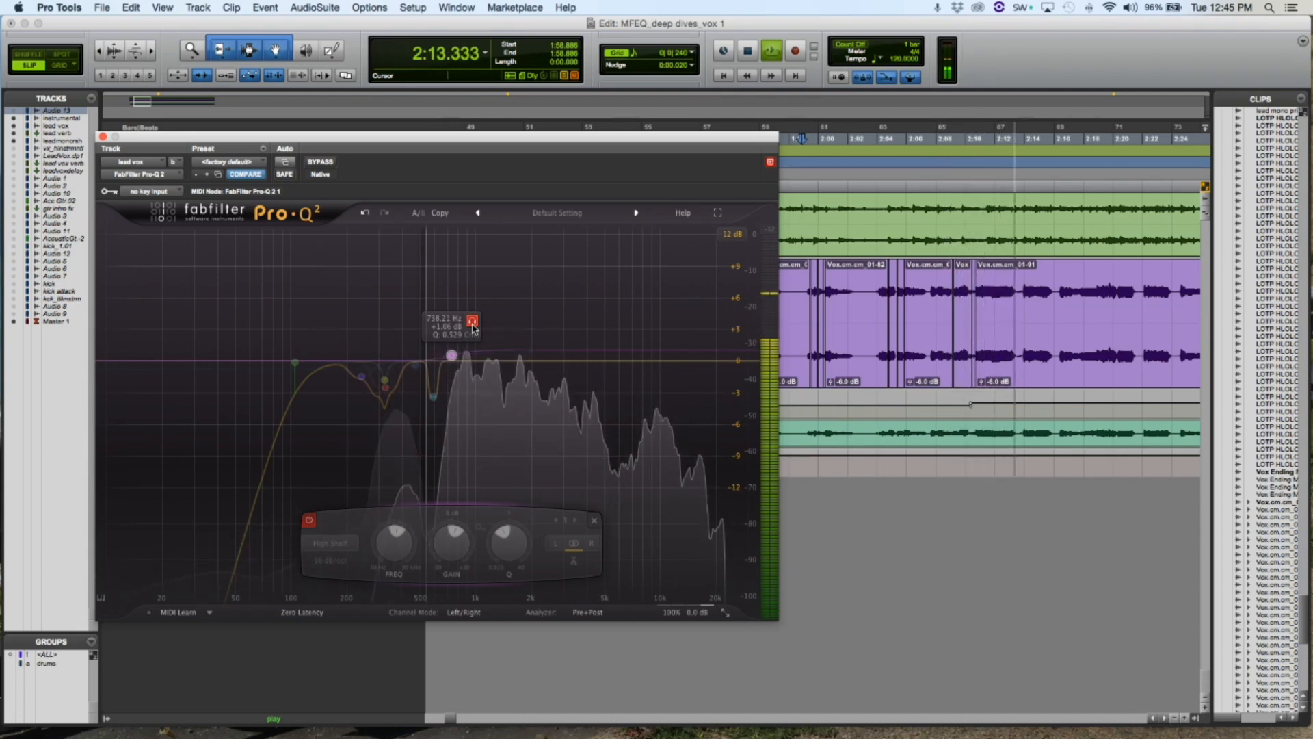
key("space")
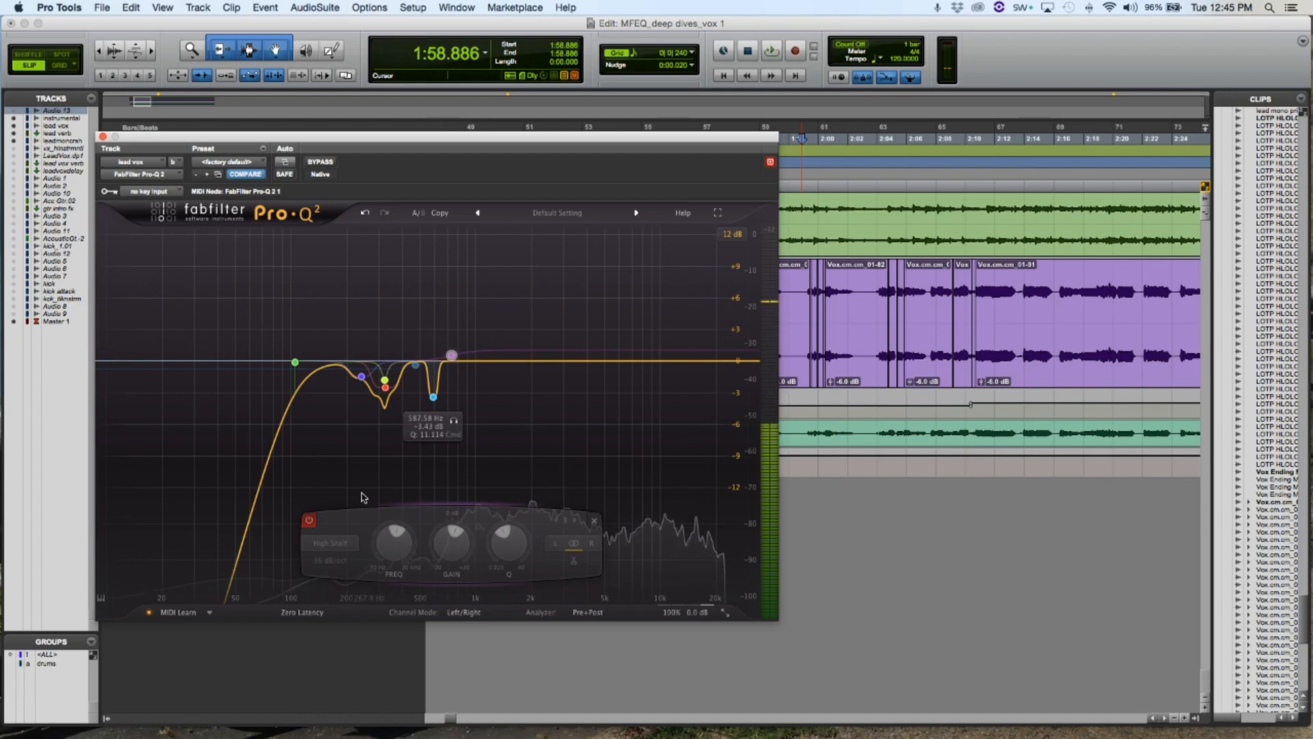
key("space")
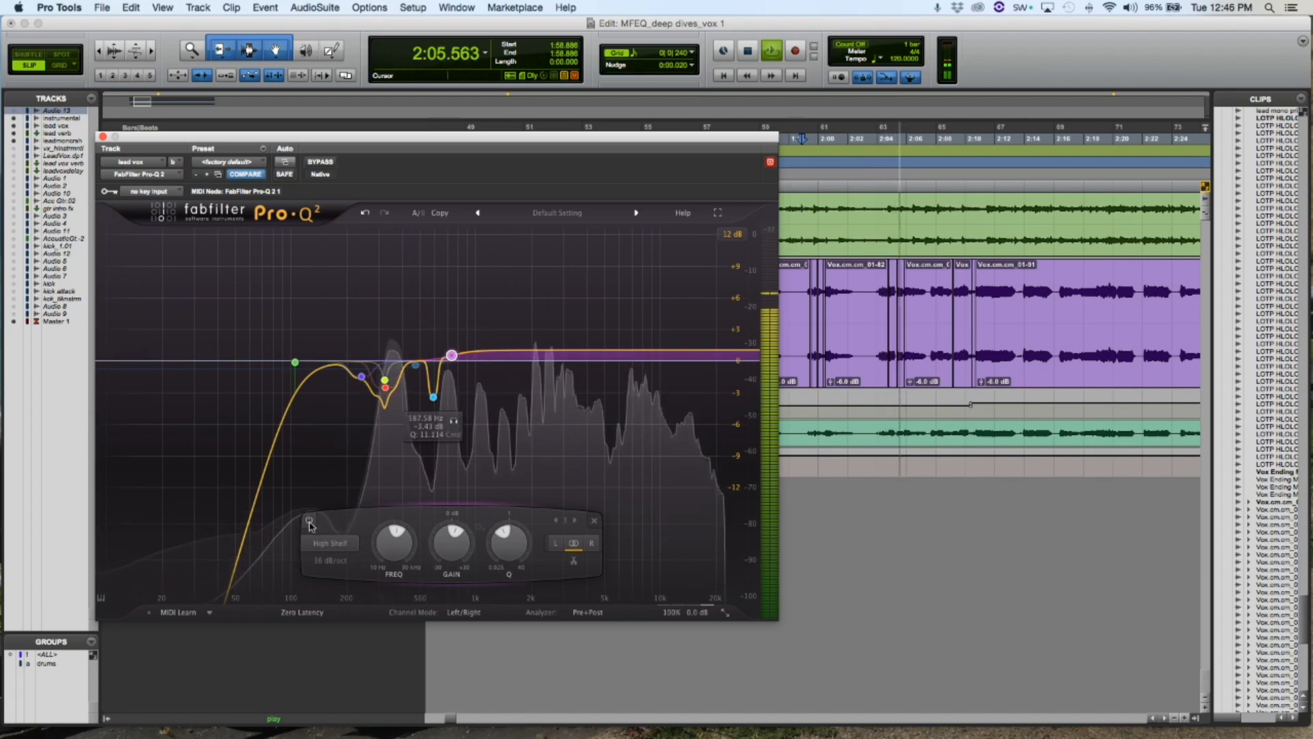
left_click(309, 521)
left_click(309, 521)
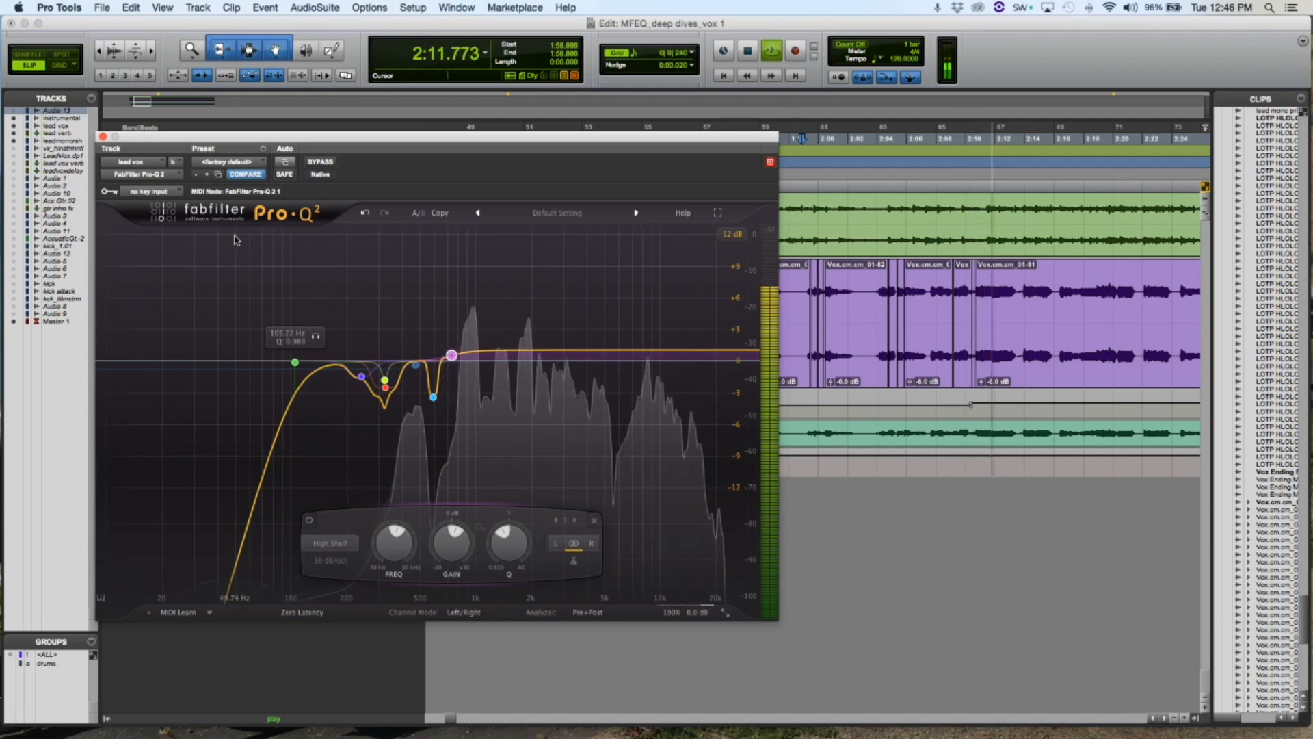
key("space")
left_click(103, 136)
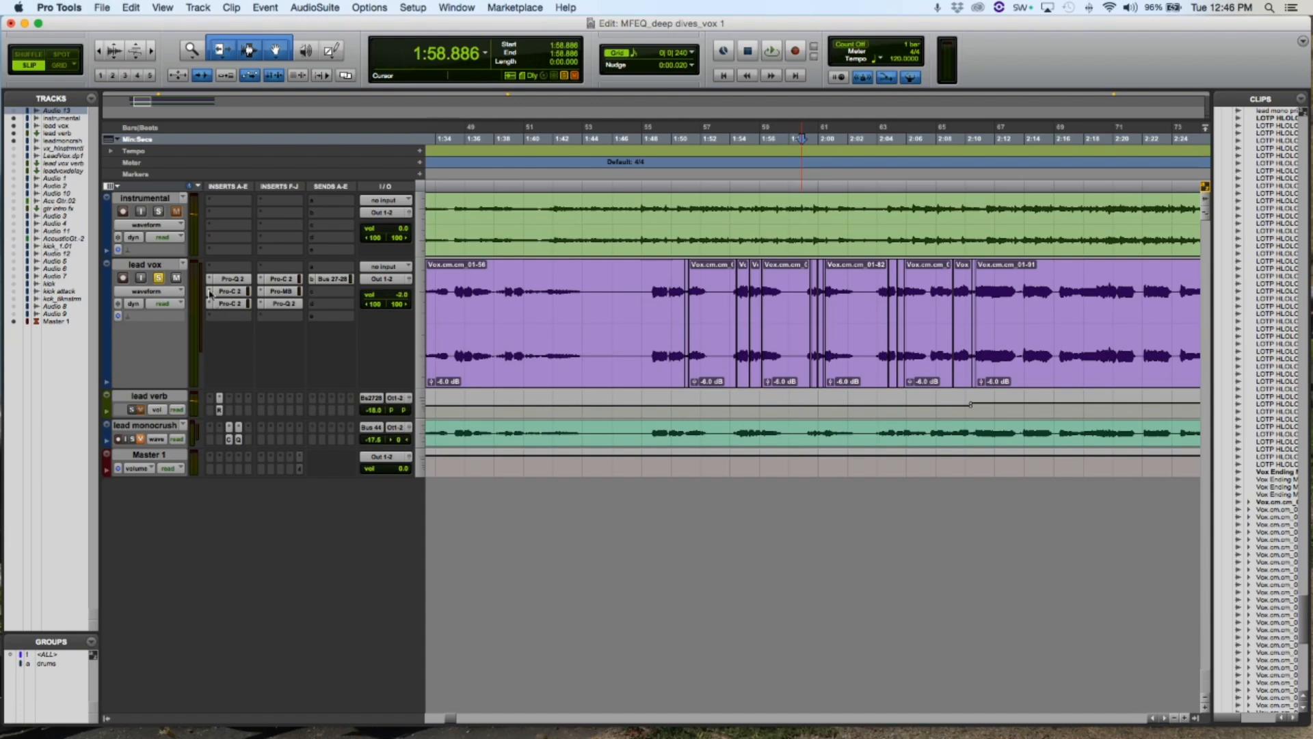
Step: Bypass the lead vocal's first Pro-Q 2, unsolo the track, and play the mix from about 1:48.3
right_click(240, 281)
left_click(240, 283)
left_click(159, 278)
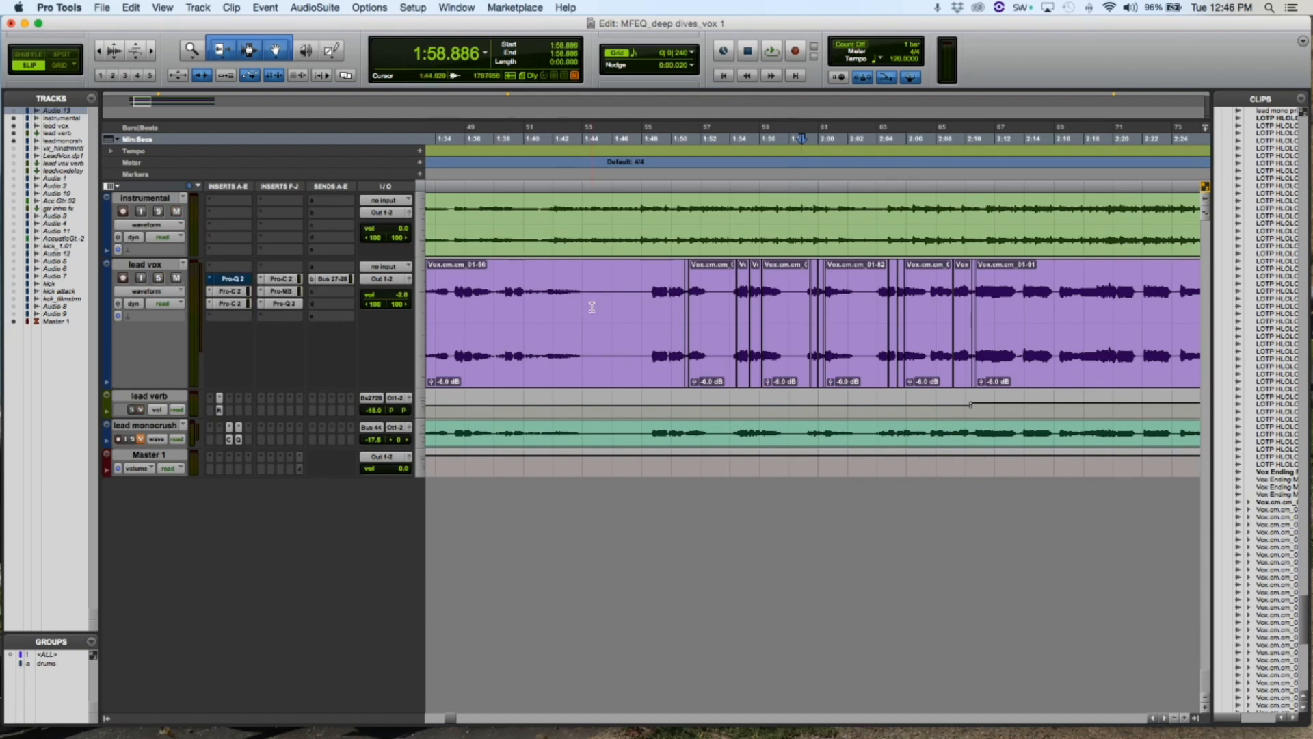
left_click(645, 297)
key("space")
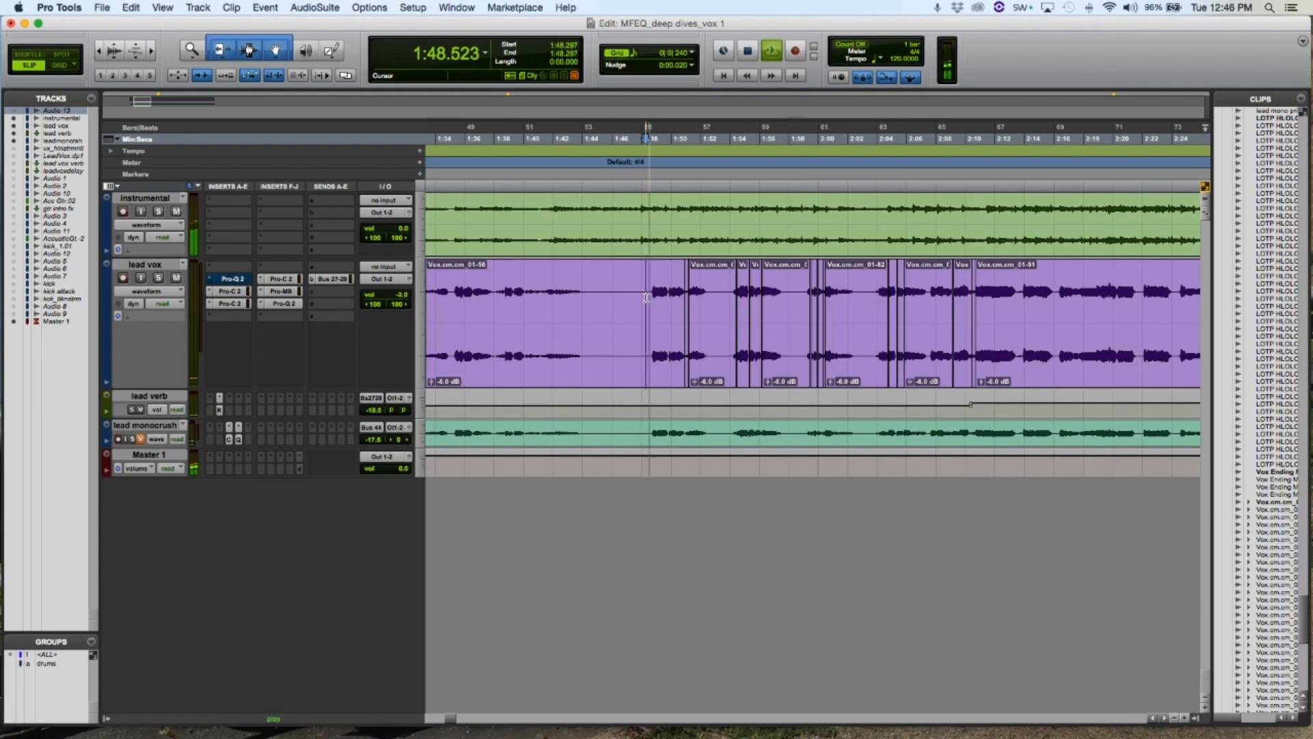
key("space")
Step: Re-enable the lead vocal's first Pro-Q 2 and replay the mix from about 1:48.3 for comparison
right_click(232, 280)
left_click(237, 284)
key("space")
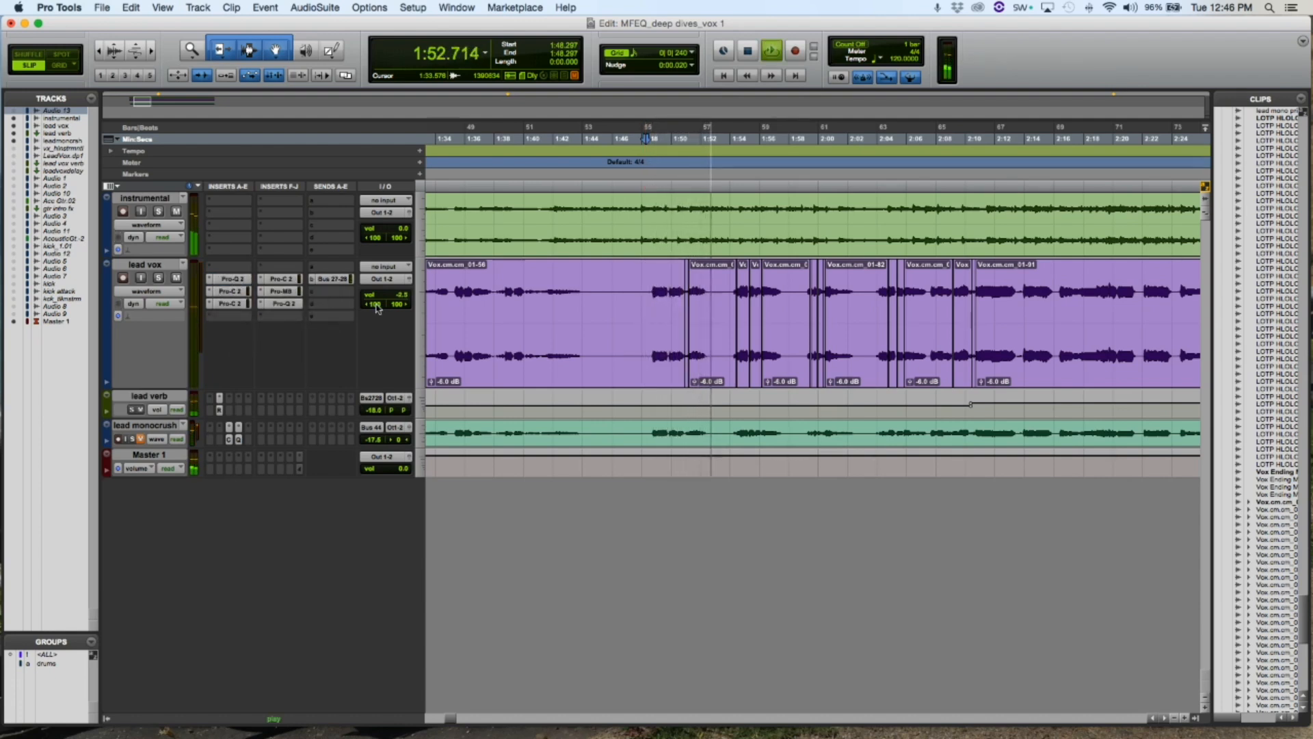
key("space")
Step: Place the playback start at about 1:53.4 and inspect the settings of the lead vocal's first Pro-C 2, the de-esser
left_click(721, 311)
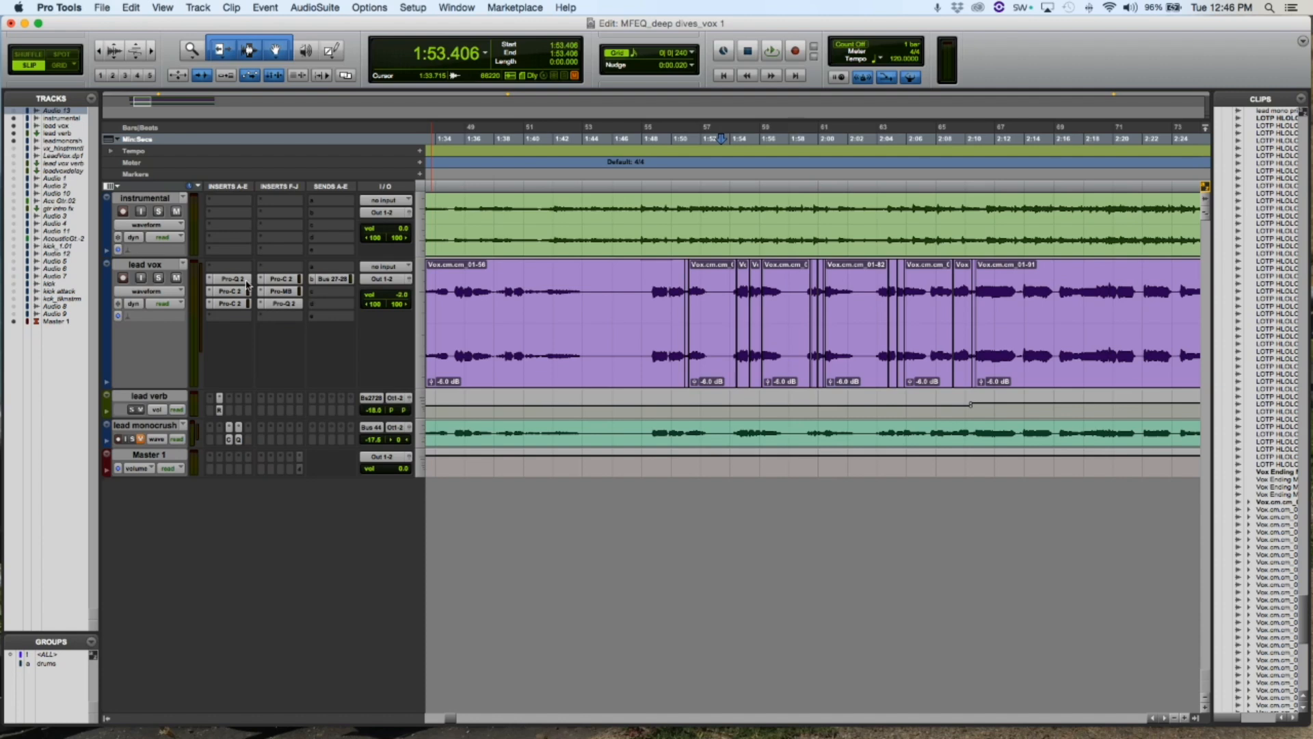
left_click(243, 291)
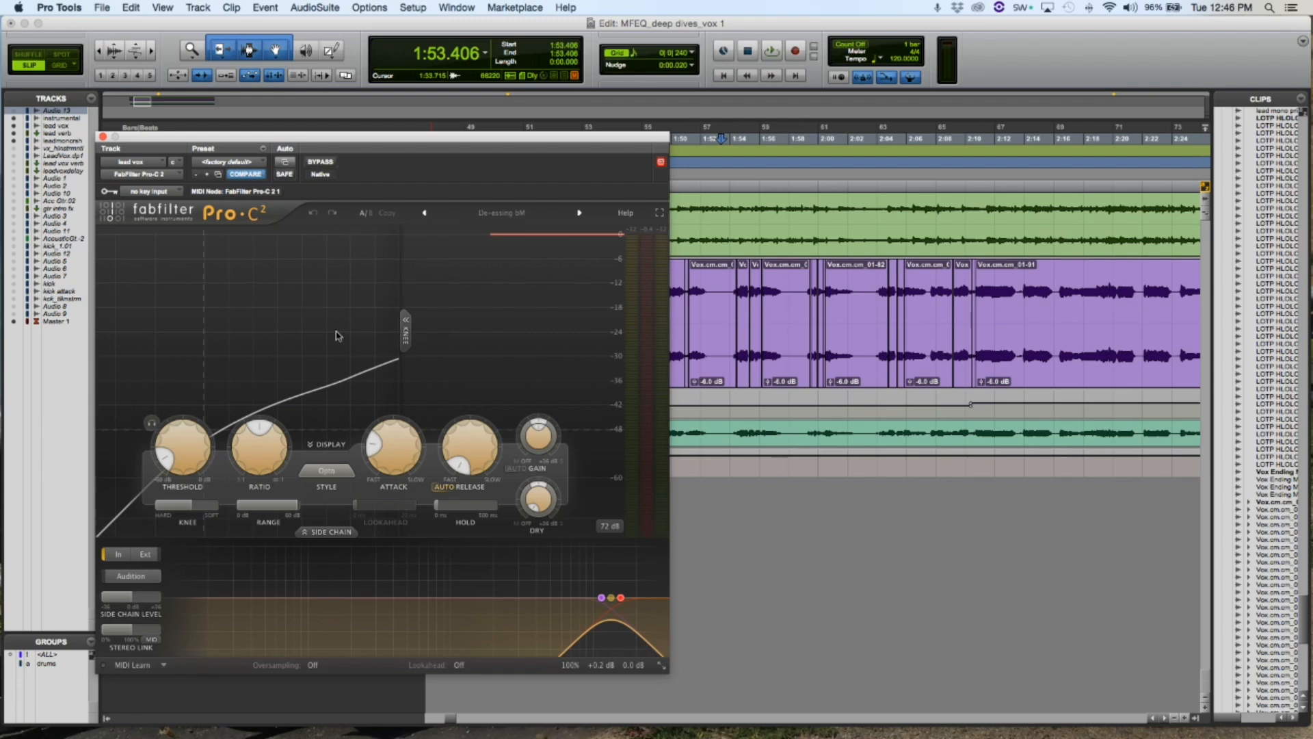
key("super+w")
Step: Open the lead vocal's second Pro-C 2 and check its ratio and gain reduction while playing from about 1:53.4
left_click(240, 307)
mouse_move(256, 428)
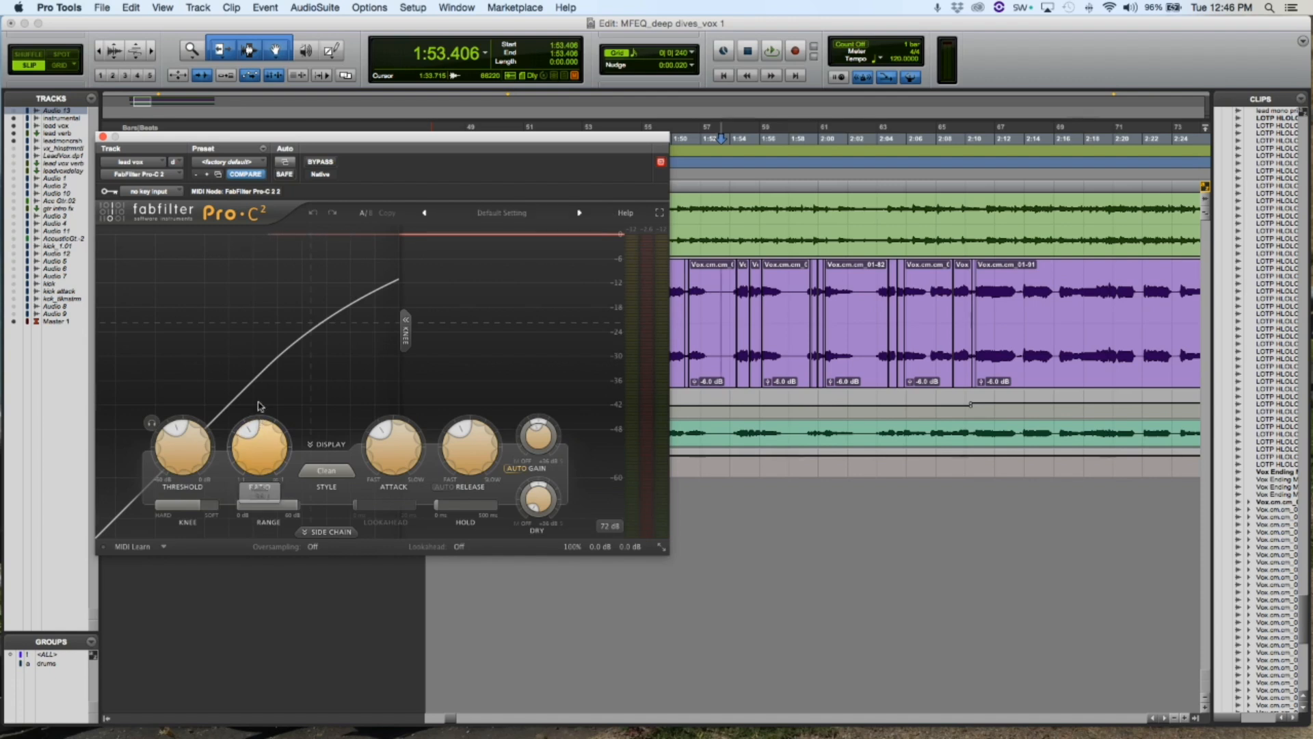
key("space")
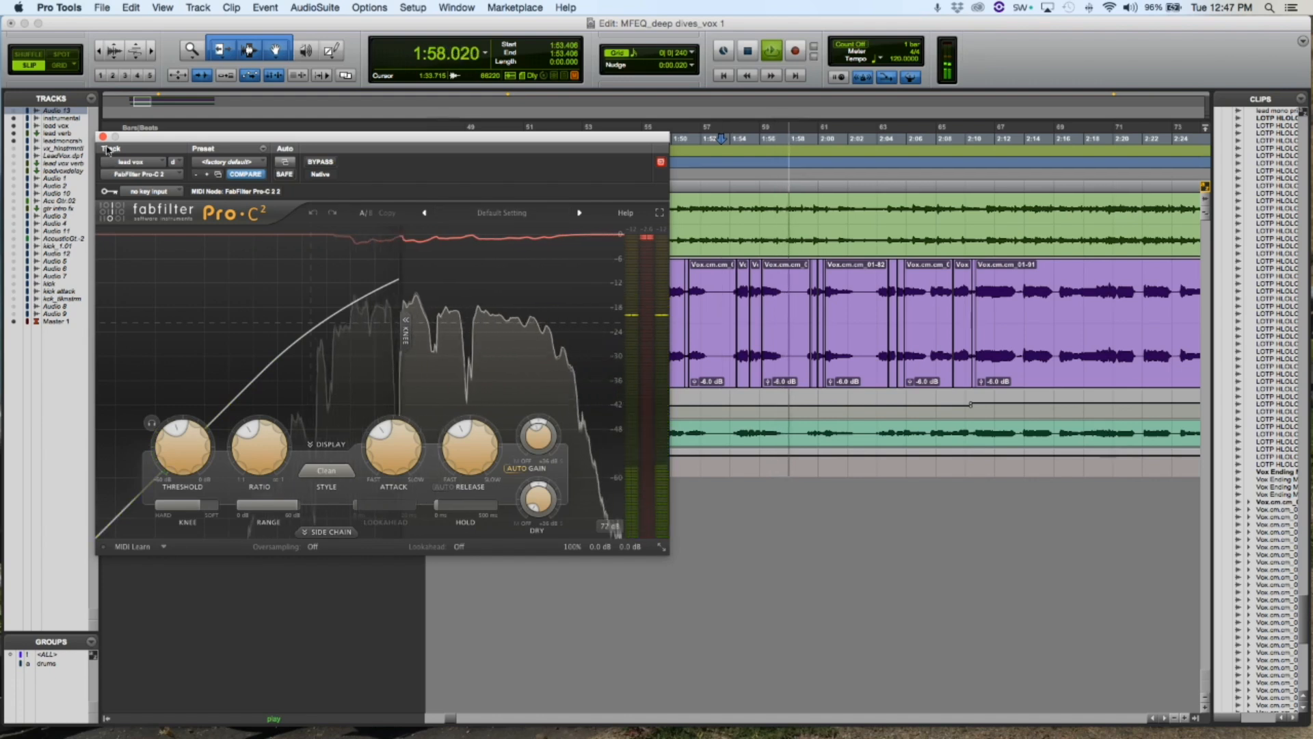
key("space")
left_click(102, 136)
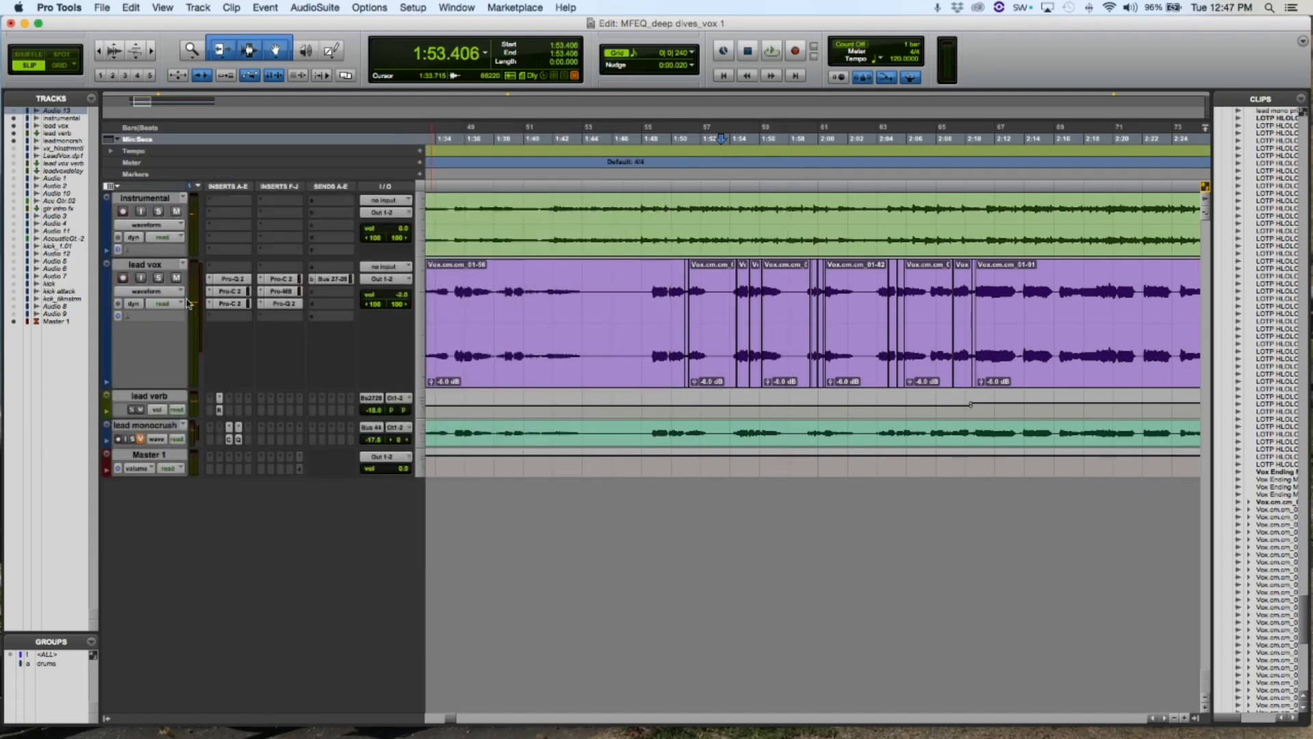
Step: Open the lead vocal's third Pro-C 2 and examine its attack and gain reduction during playback from about 1:53.4
left_click(280, 278)
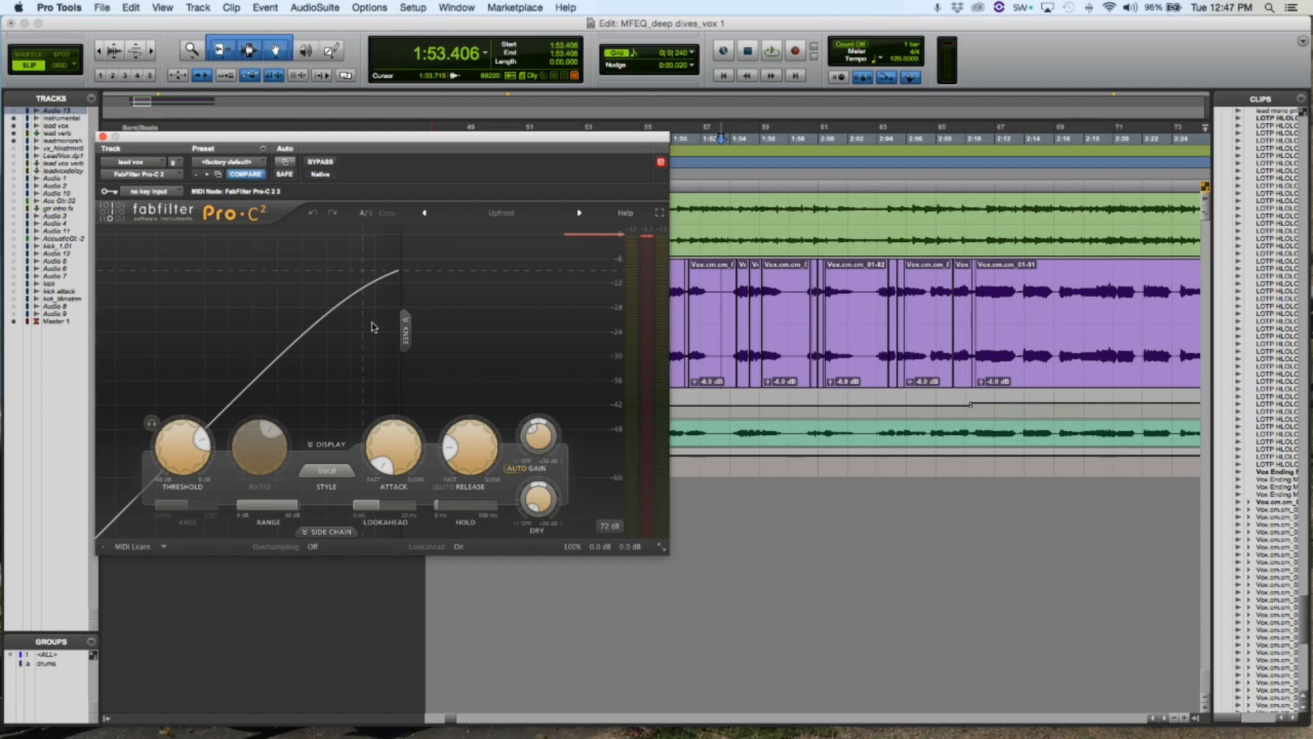
key("space")
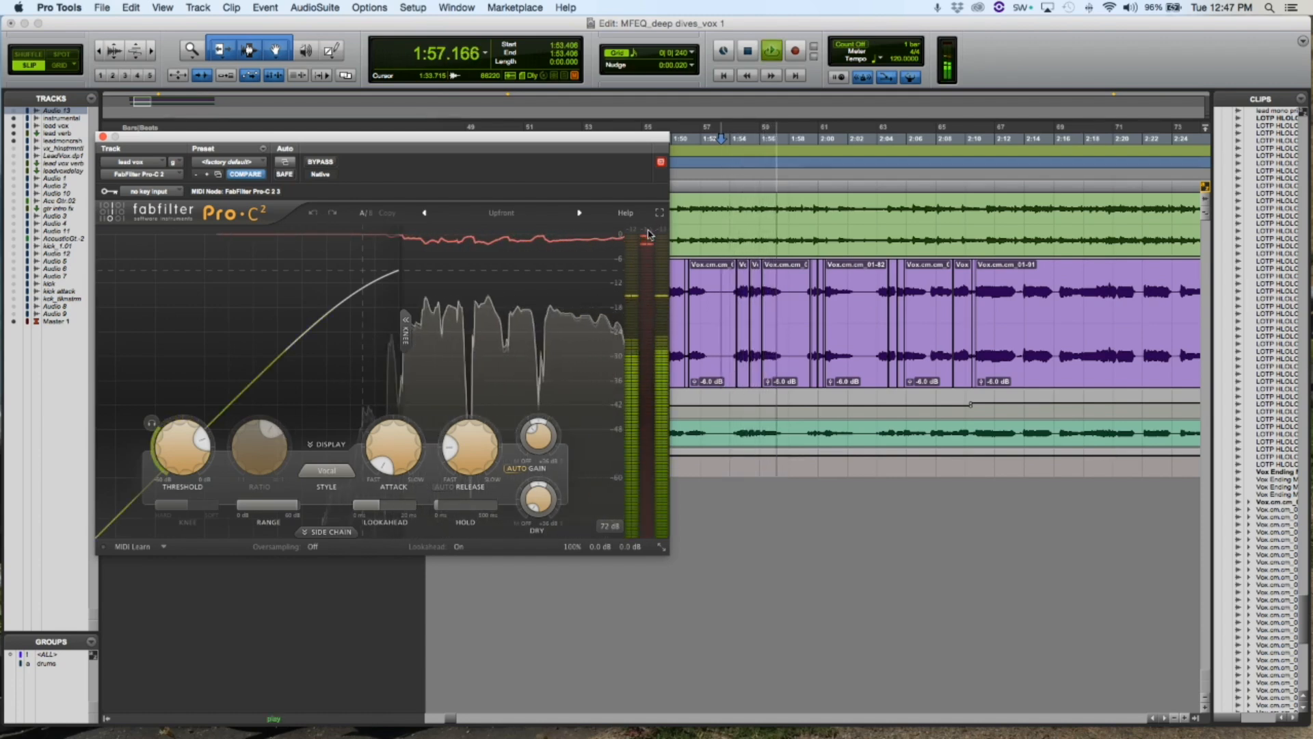
mouse_move(394, 455)
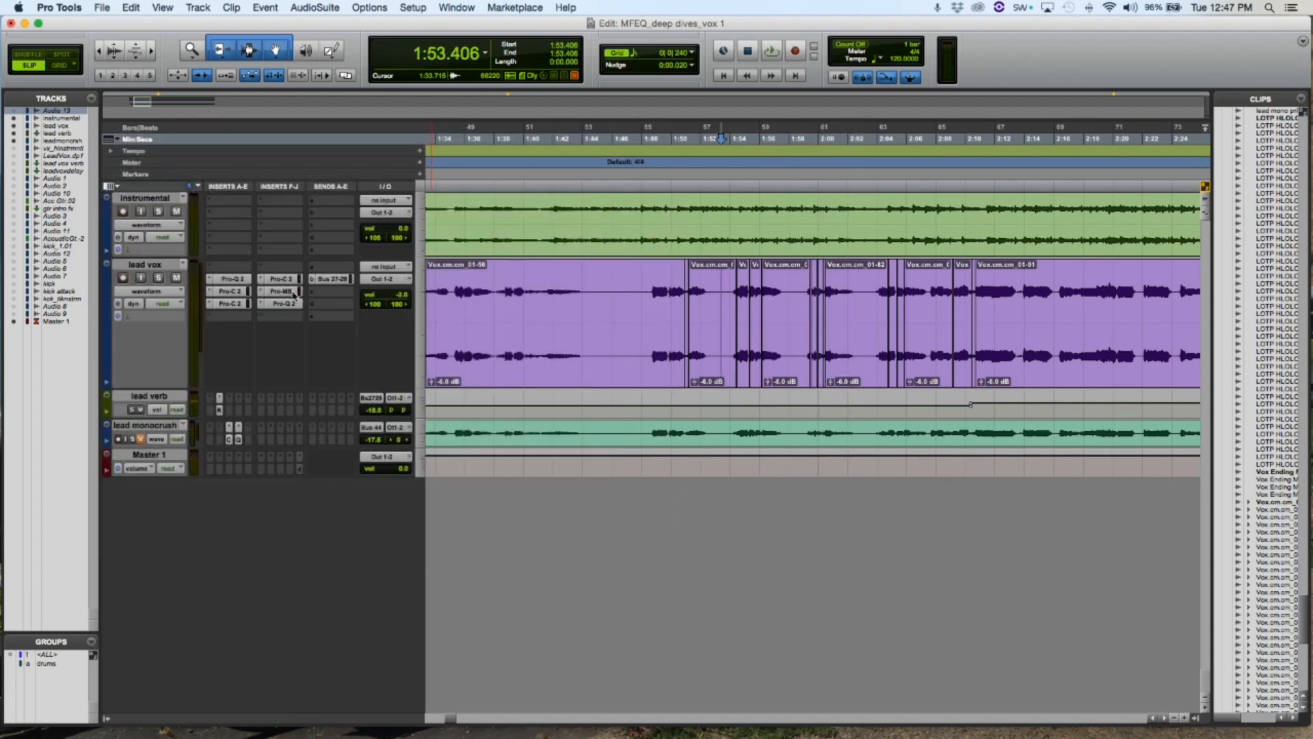
Step: Examine the three Pro-MB bands on the lead vocal while playing from about 1:48.1 and then from about 1:53.8
left_click(815, 296)
left_click(797, 296)
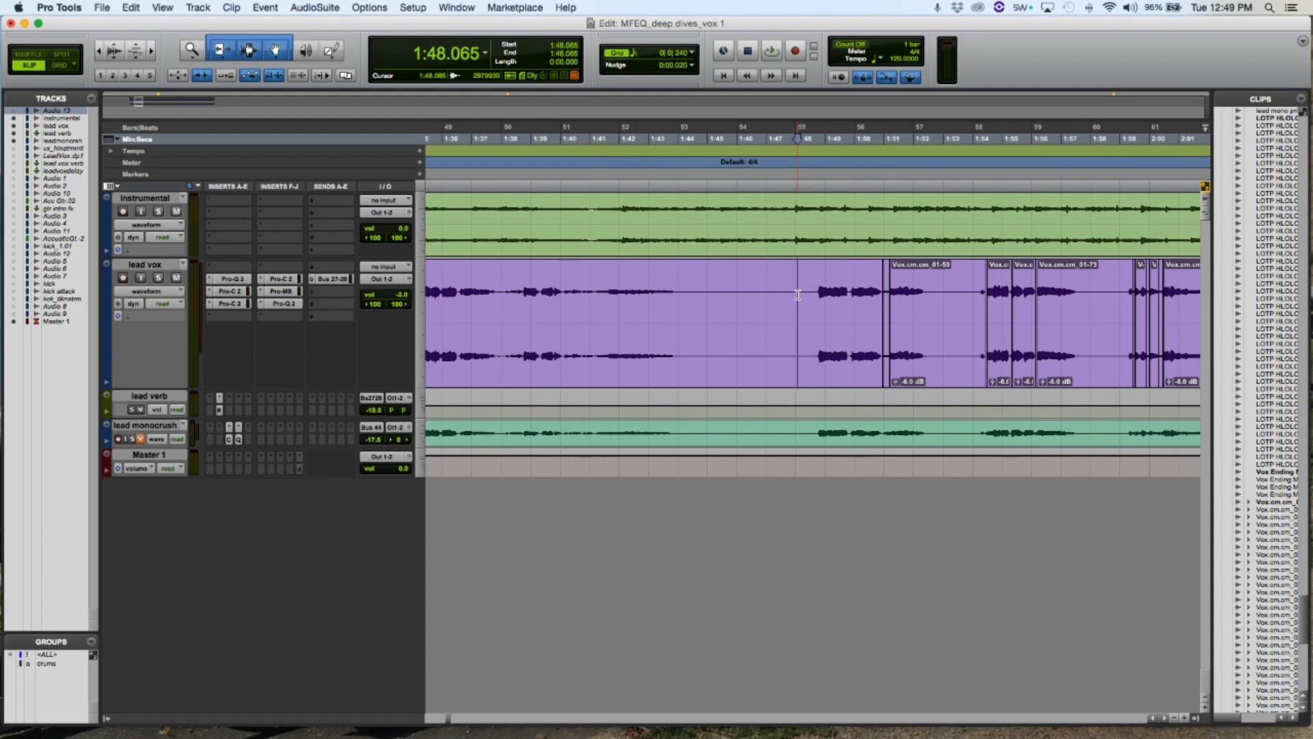
left_click(292, 291)
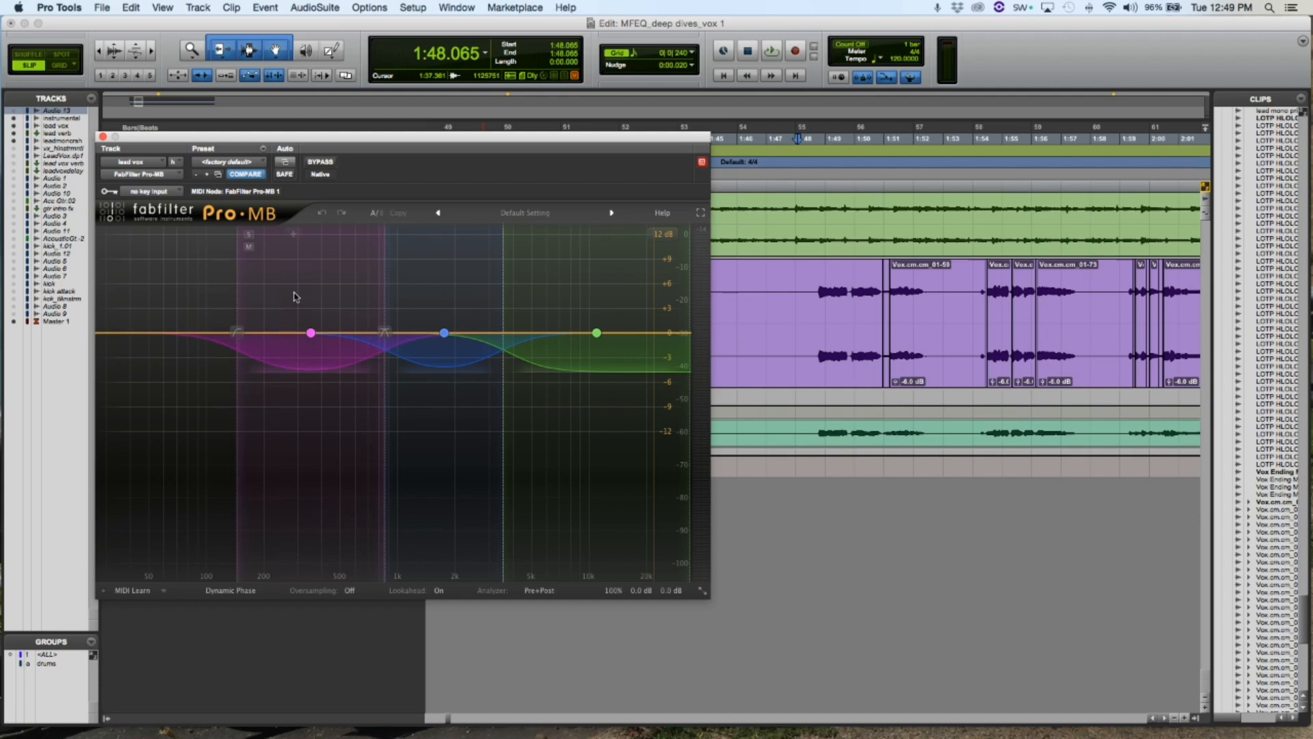
key("space")
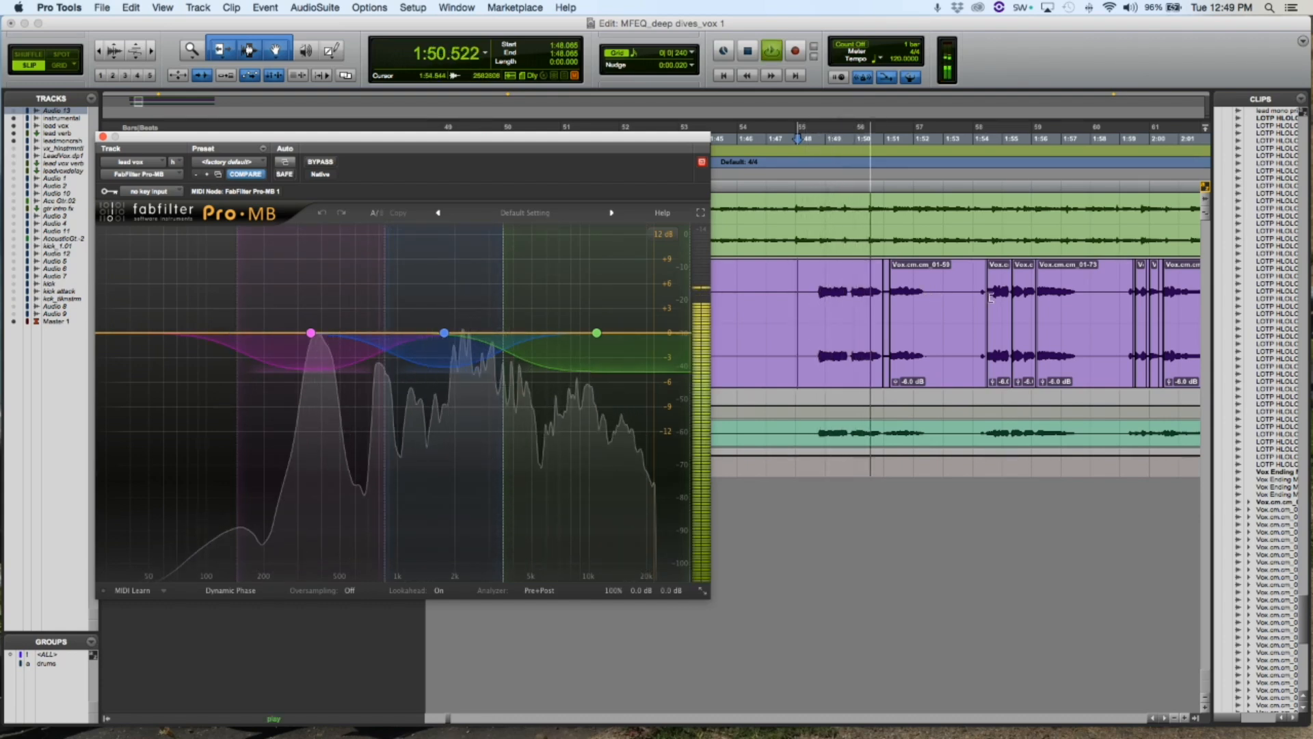
left_click(971, 300)
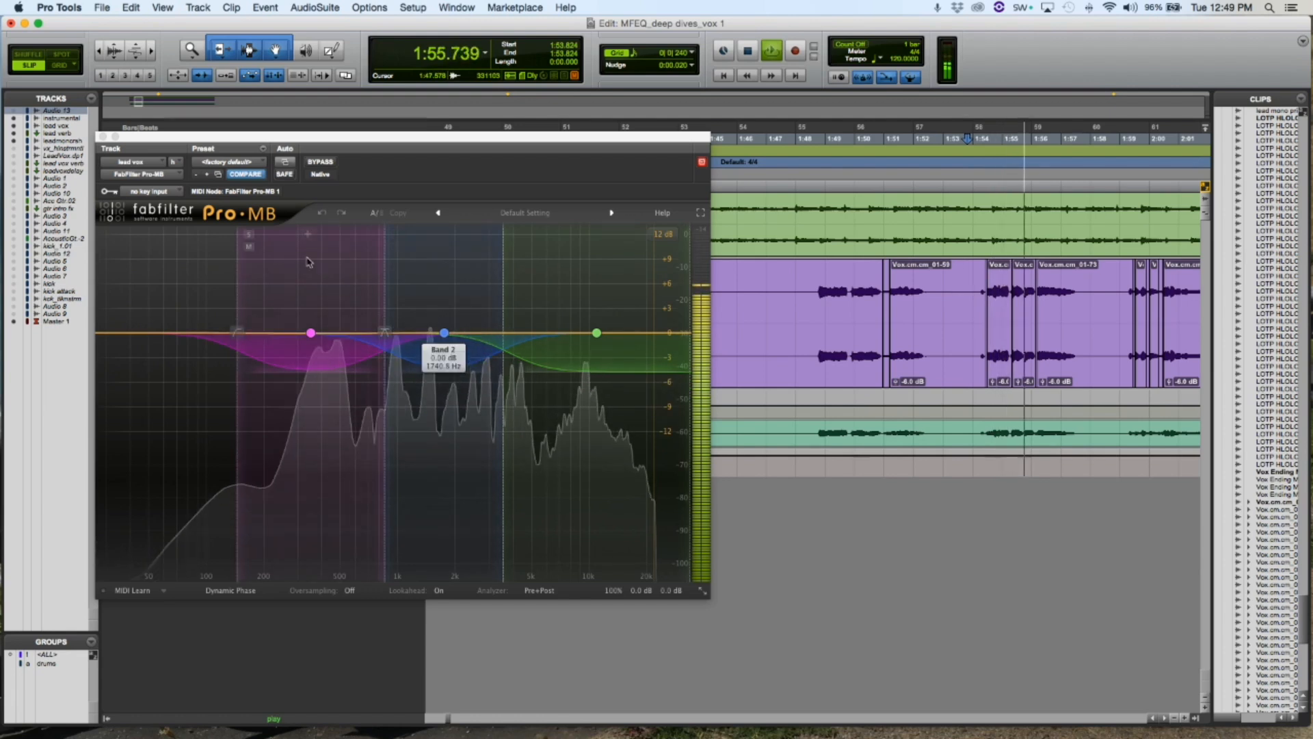
key("space")
left_click(104, 137)
Step: Open the lead vocal's second Pro-Q 2 and audition its 1029.0 Hz cut in isolation, playing from about 1:53.8
left_click(285, 303)
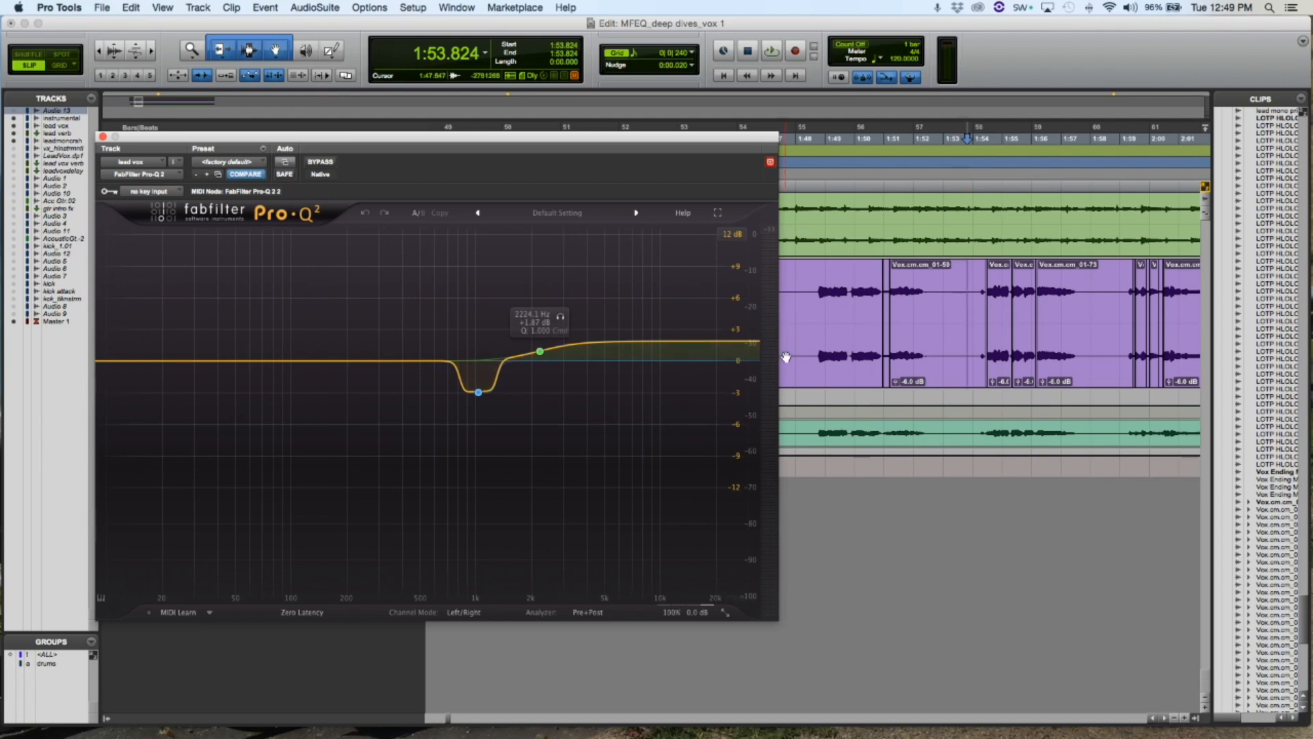
key("space")
mouse_move(540, 357)
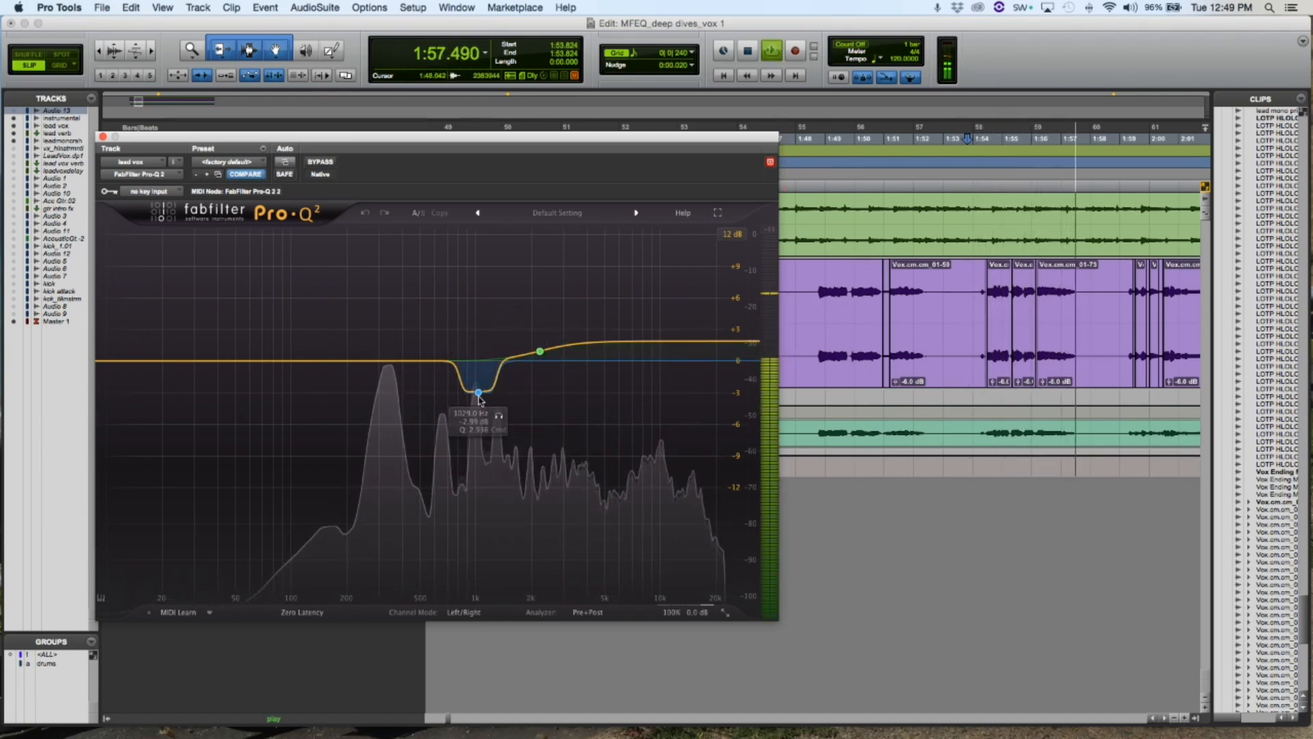
left_click(500, 417)
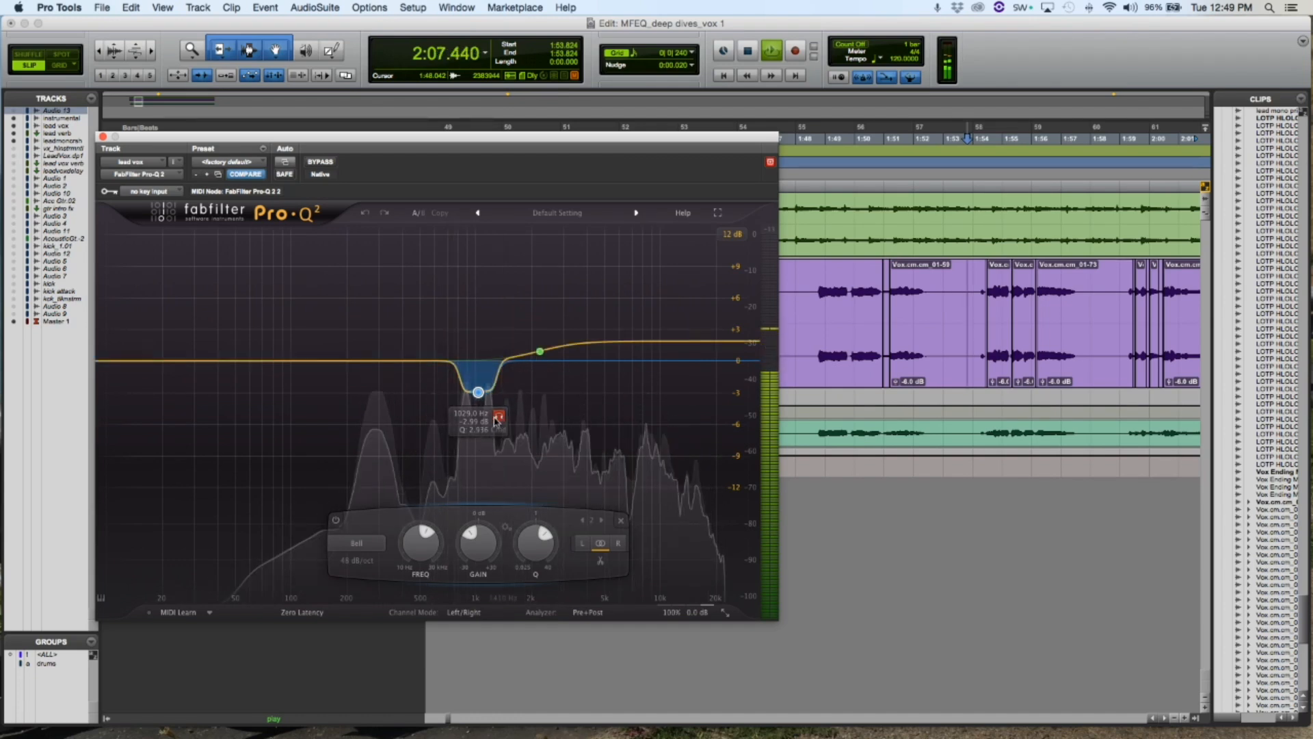
Step: Close the lead vocal's second Pro-Q 2, stop playback and place the edit cursor at about 1:48.3 on the lead vox track
left_click(103, 137)
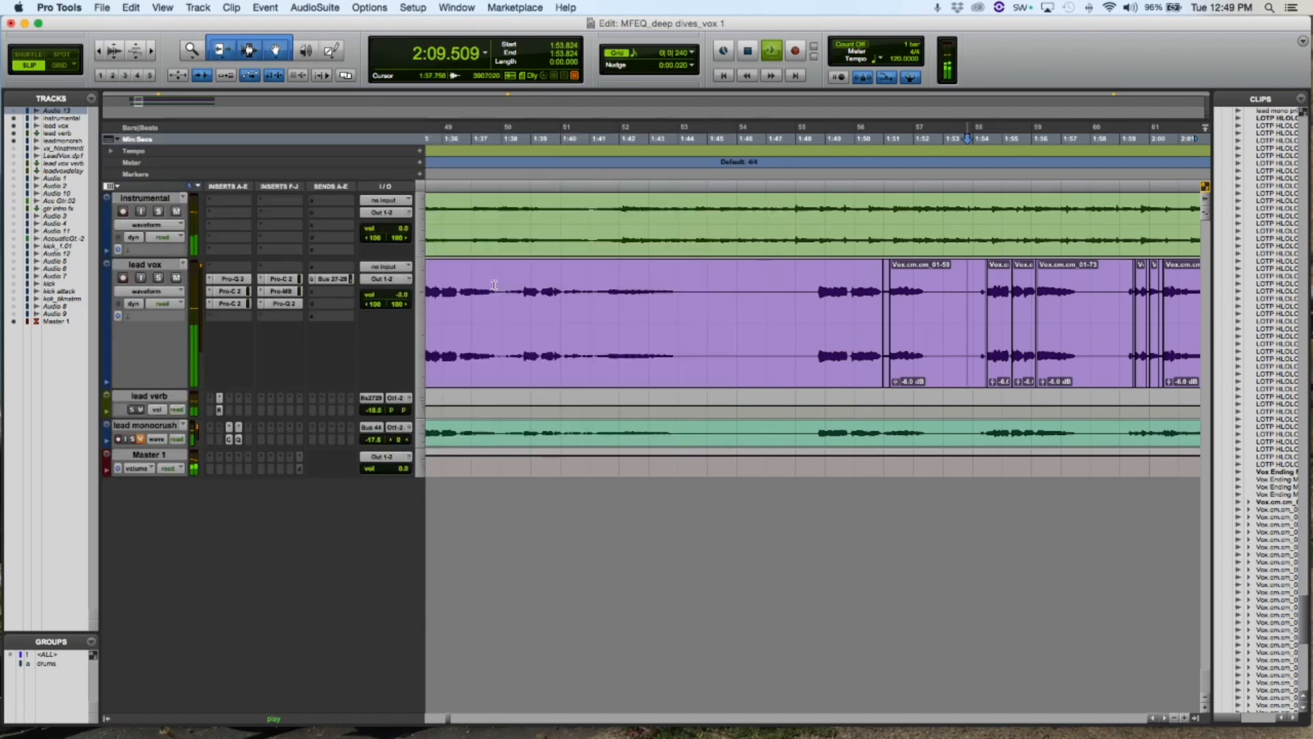
key("space")
left_click(805, 303)
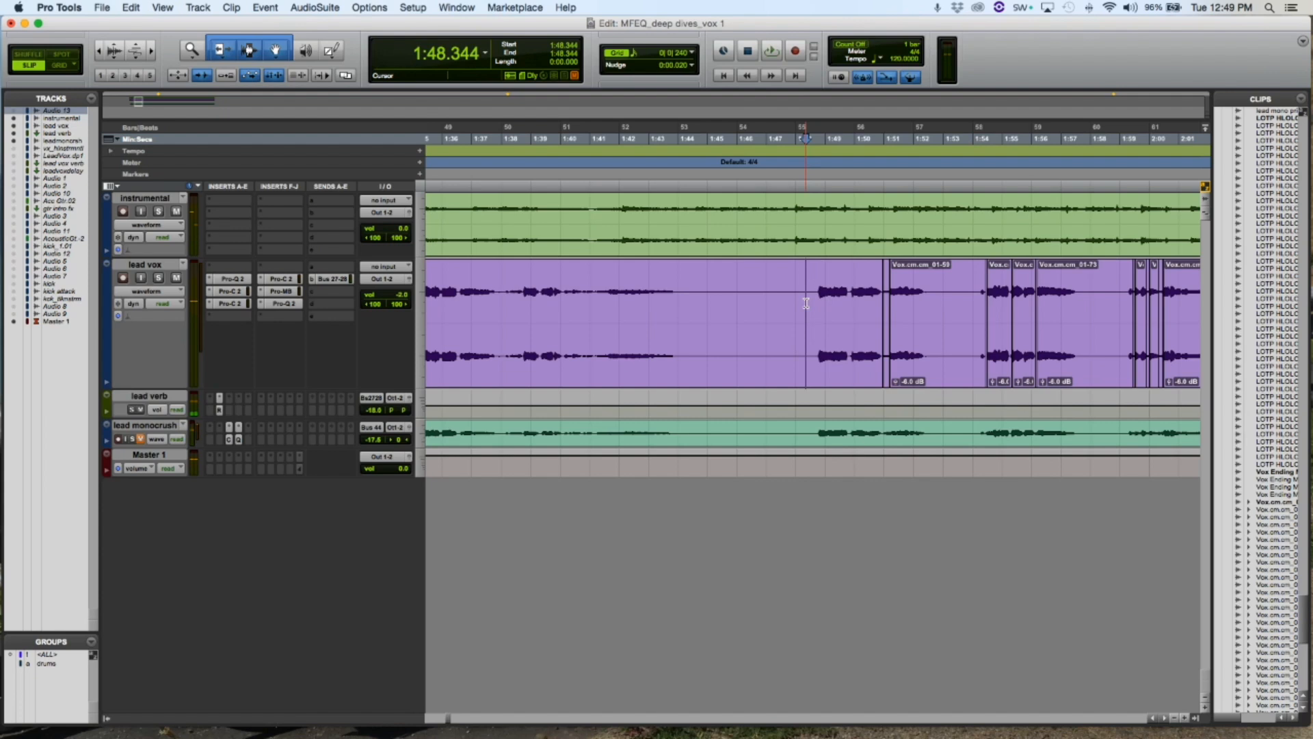
key("r")
key("r")
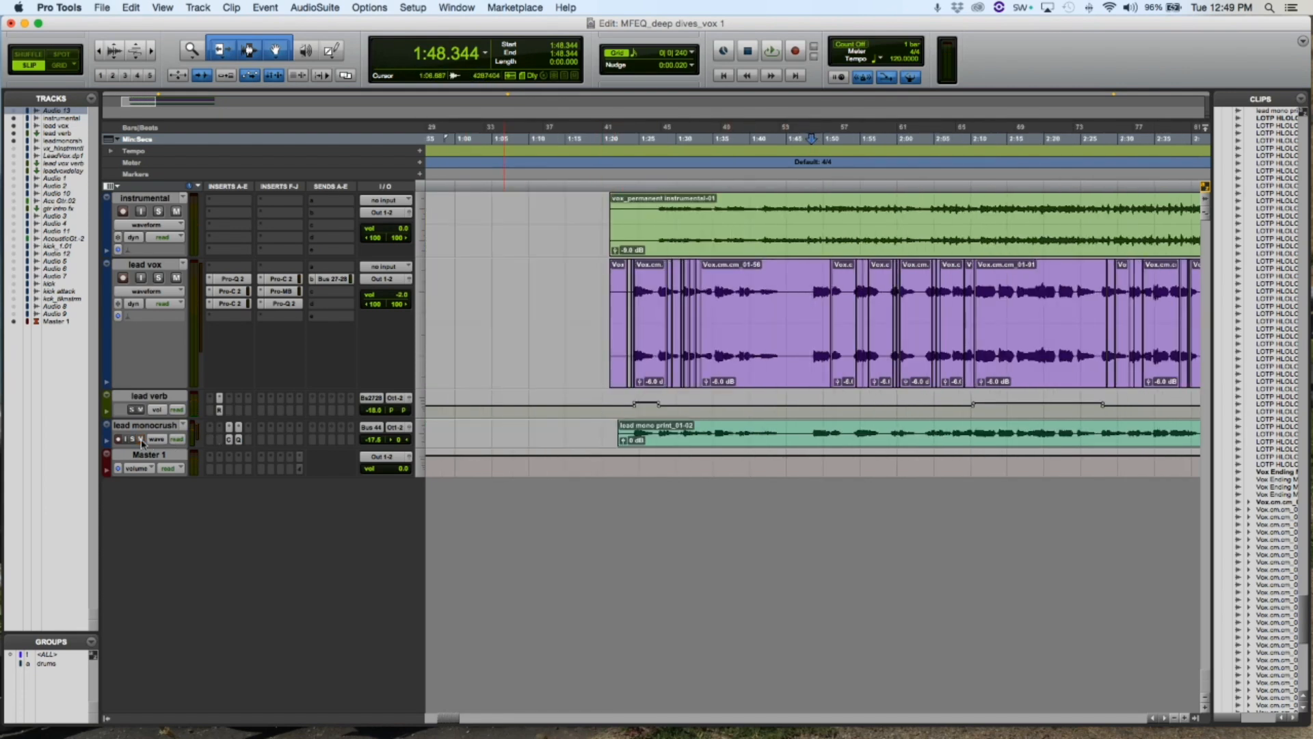
Step: Solo the lead monocrush track and examine its Pro-C 2 while looping about 1:48.4 to 1:53.1, closing the compressor when finished
left_click(132, 439)
left_click(660, 429)
left_click(229, 438)
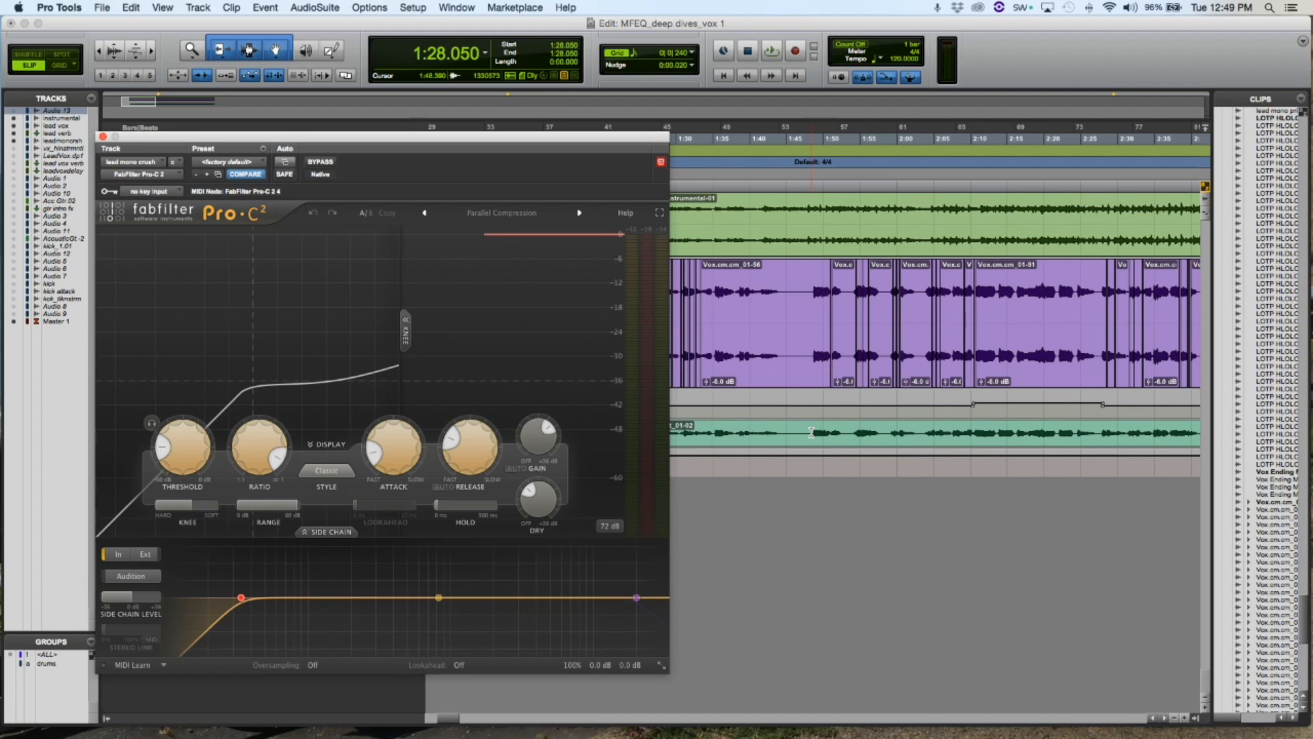
left_click(811, 432)
left_click_drag(812, 432, 845, 434)
key("space")
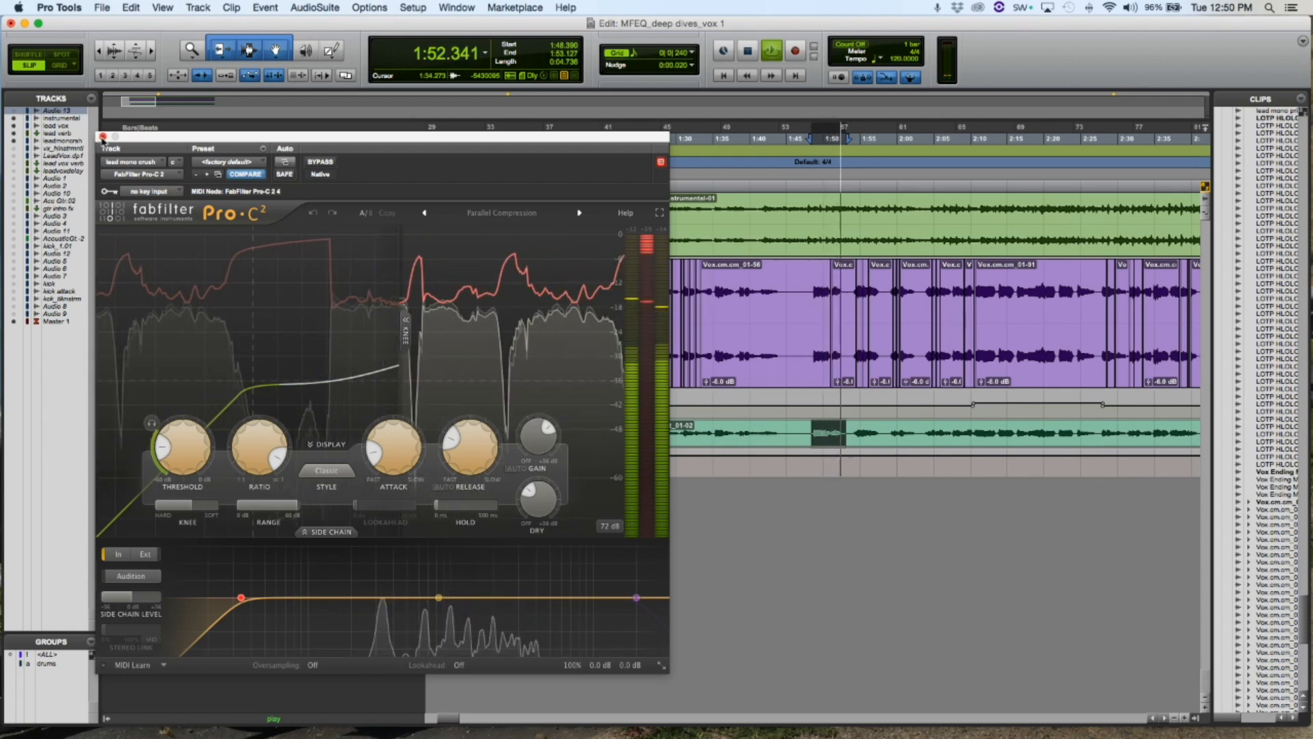
left_click(103, 136)
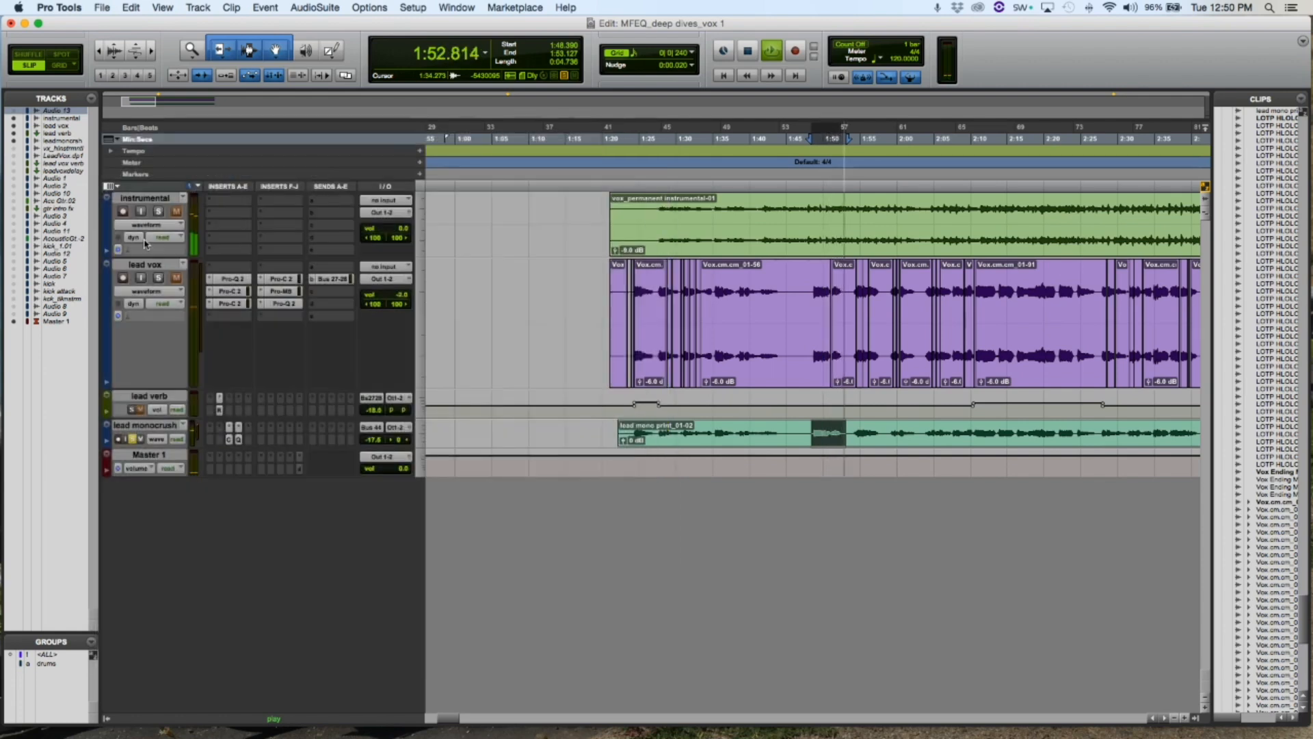
Step: Solo the lead vox and compare it with and without the lead monocrush layer during playback
left_click(159, 278)
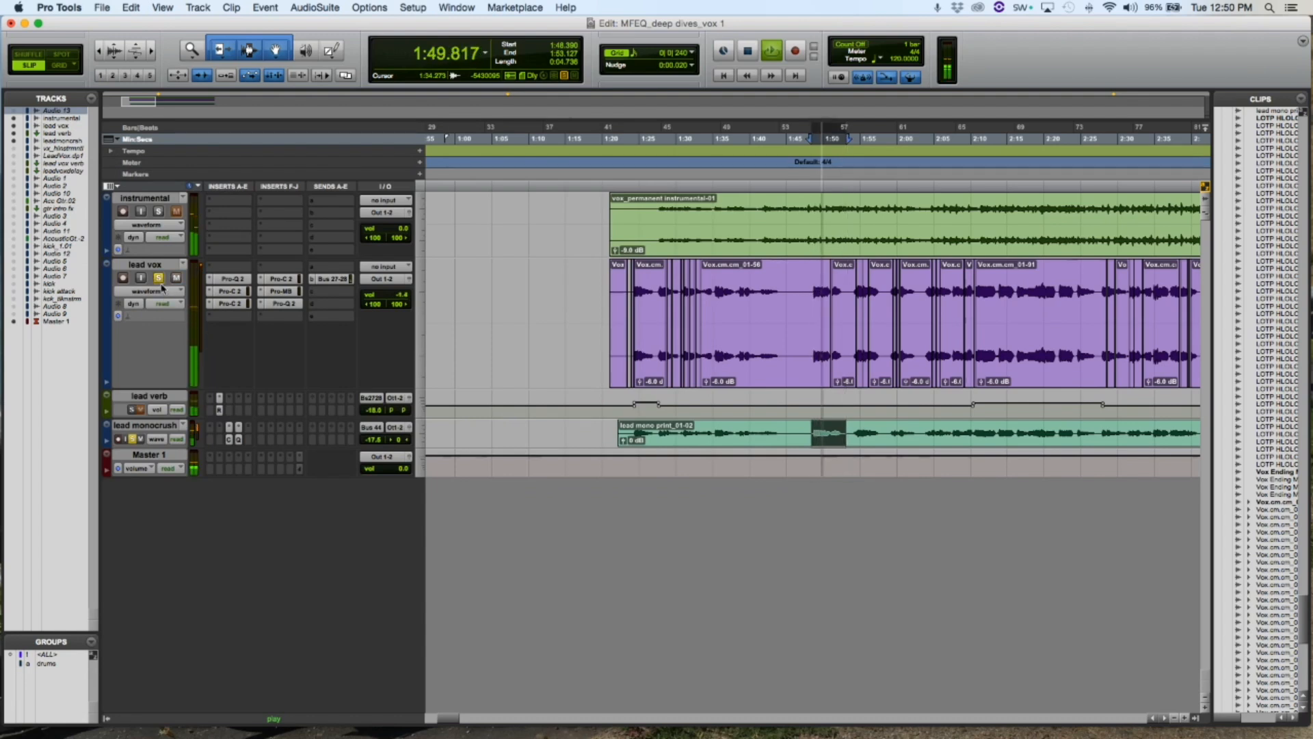
left_click(133, 439)
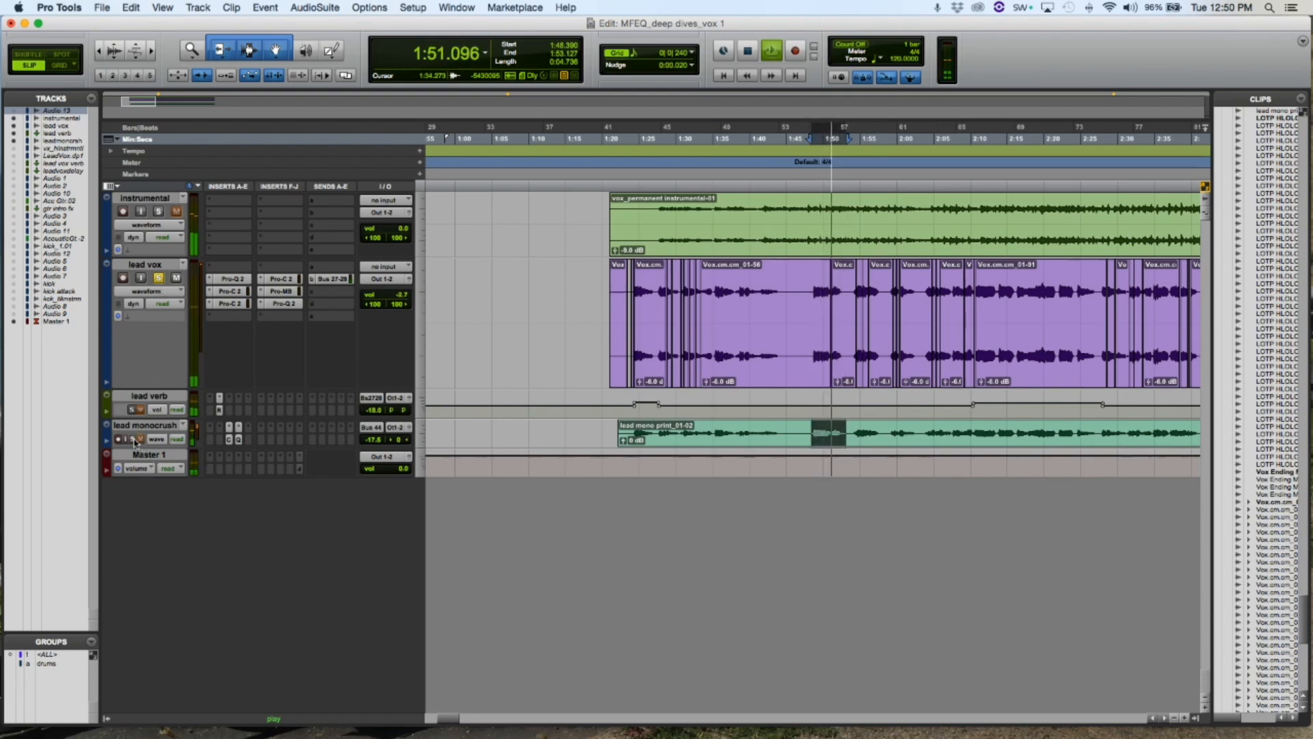
left_click(133, 439)
key("space")
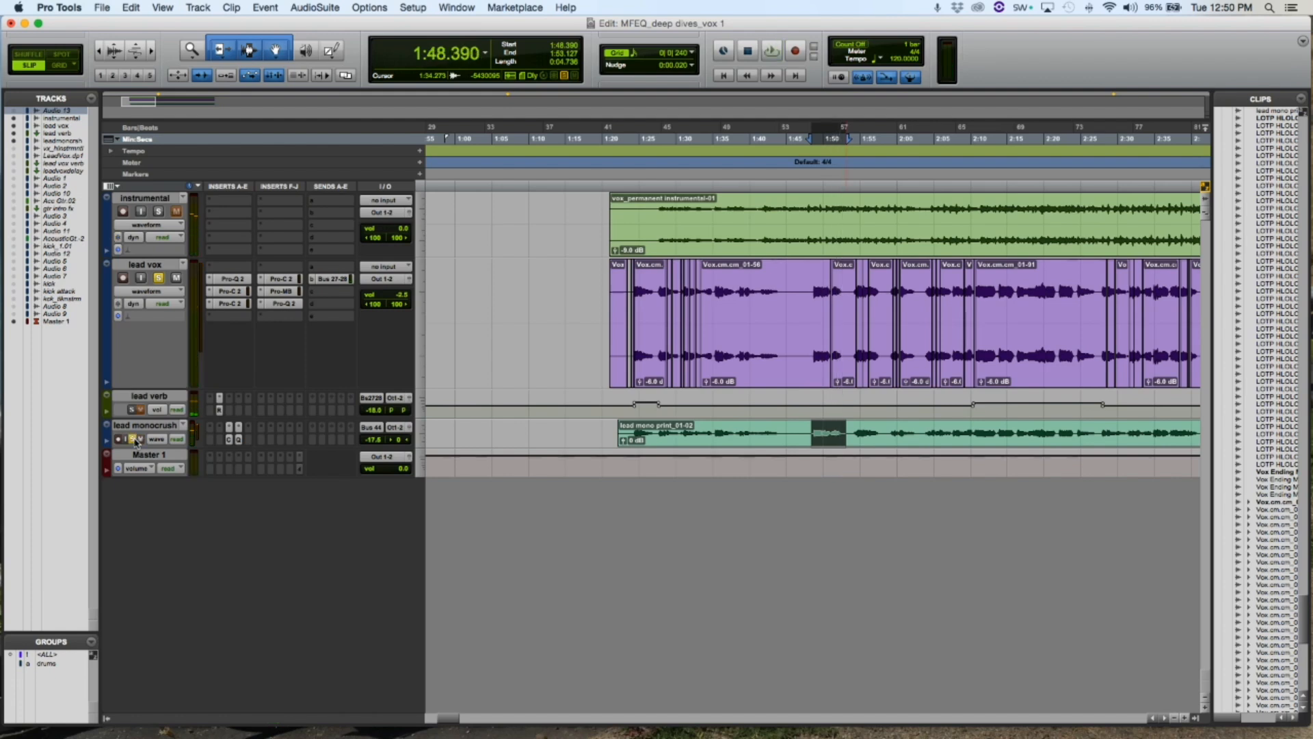
Step: Clear the track solos and display the lead vox track's volume automation across the whole song
left_click(565, 75)
key("r")
key("r")
left_click(814, 220)
key("t")
key("r")
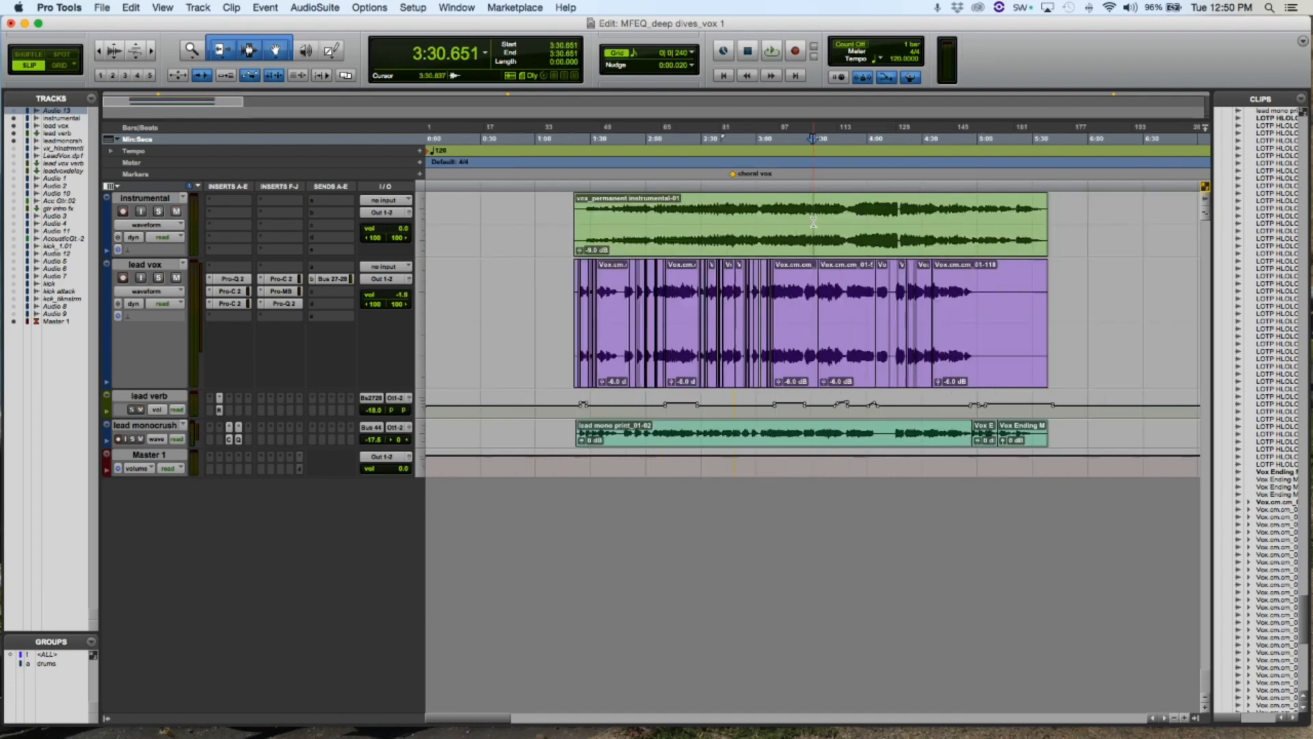
left_click(146, 290)
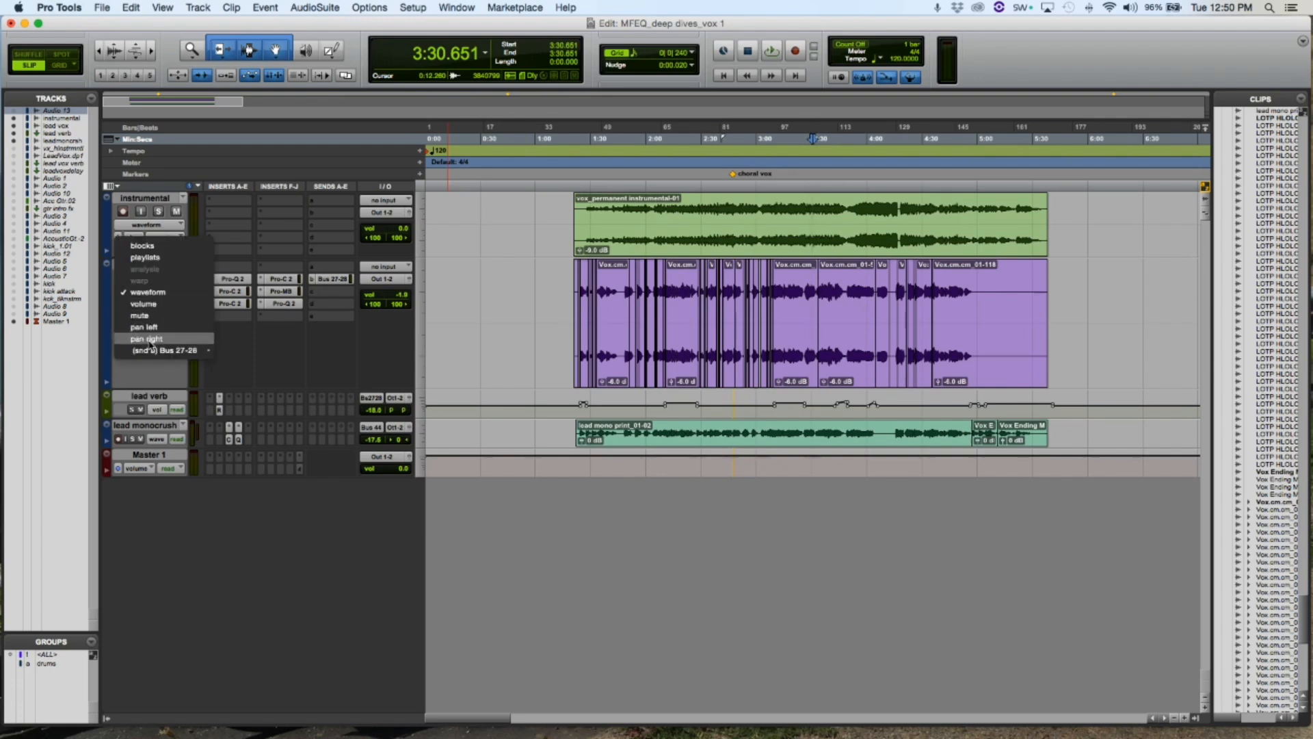
left_click(143, 303)
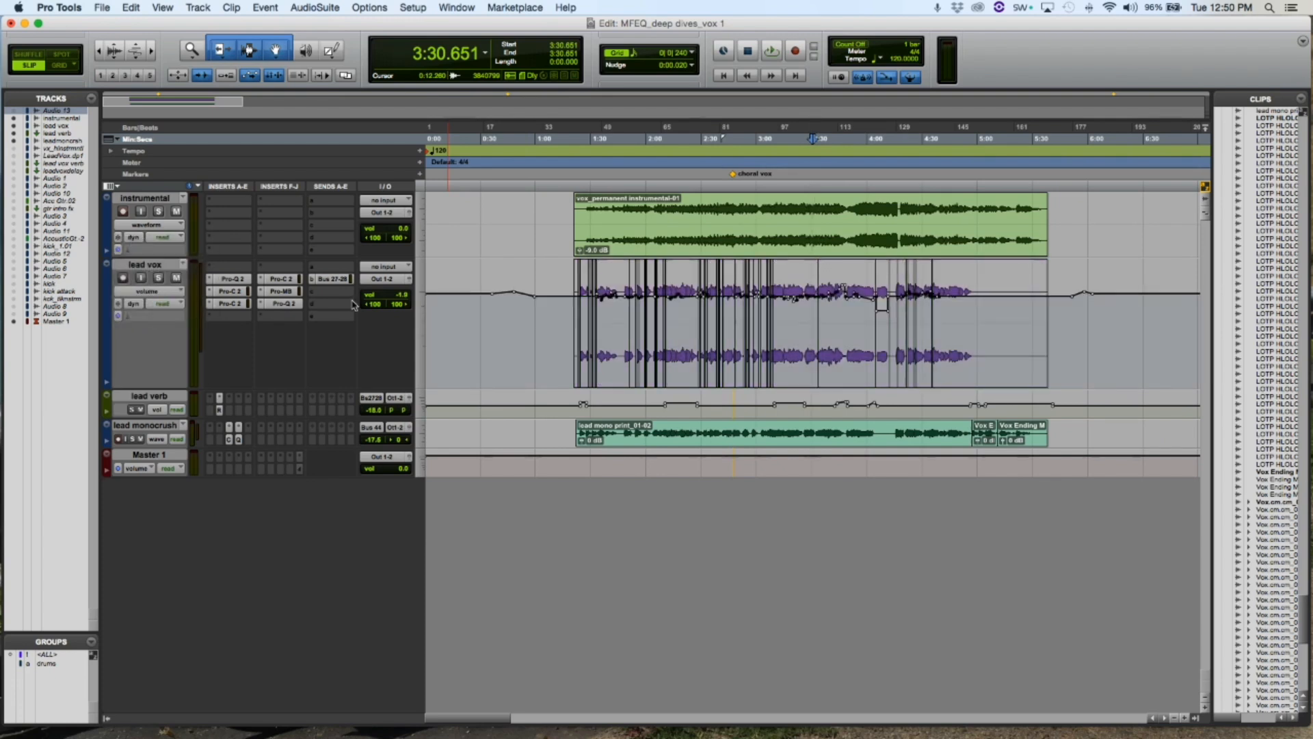
Step: Highlight the lead vox volume automation from about 1:16.5 to 5:45.5 for inspection, and return the track to waveform view
left_click(422, 312)
left_click(552, 347)
left_click_drag(565, 356, 1061, 374)
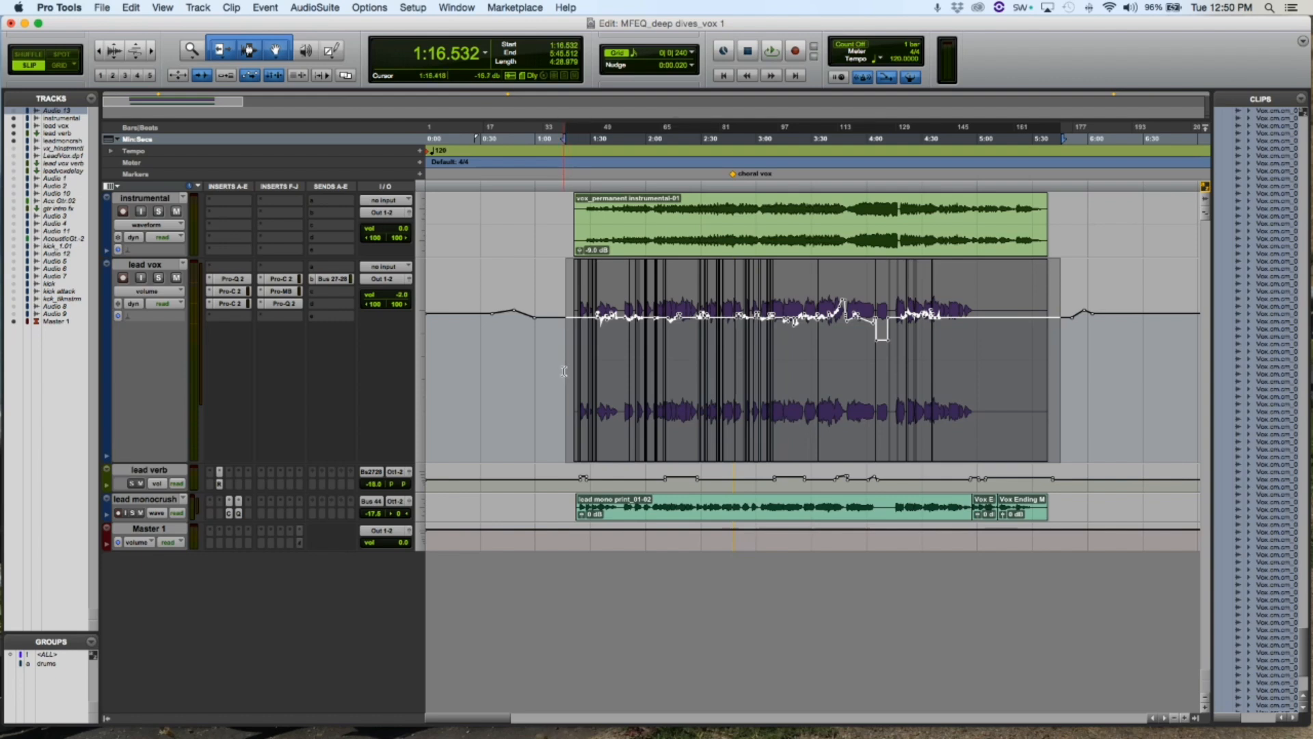
left_click(563, 371)
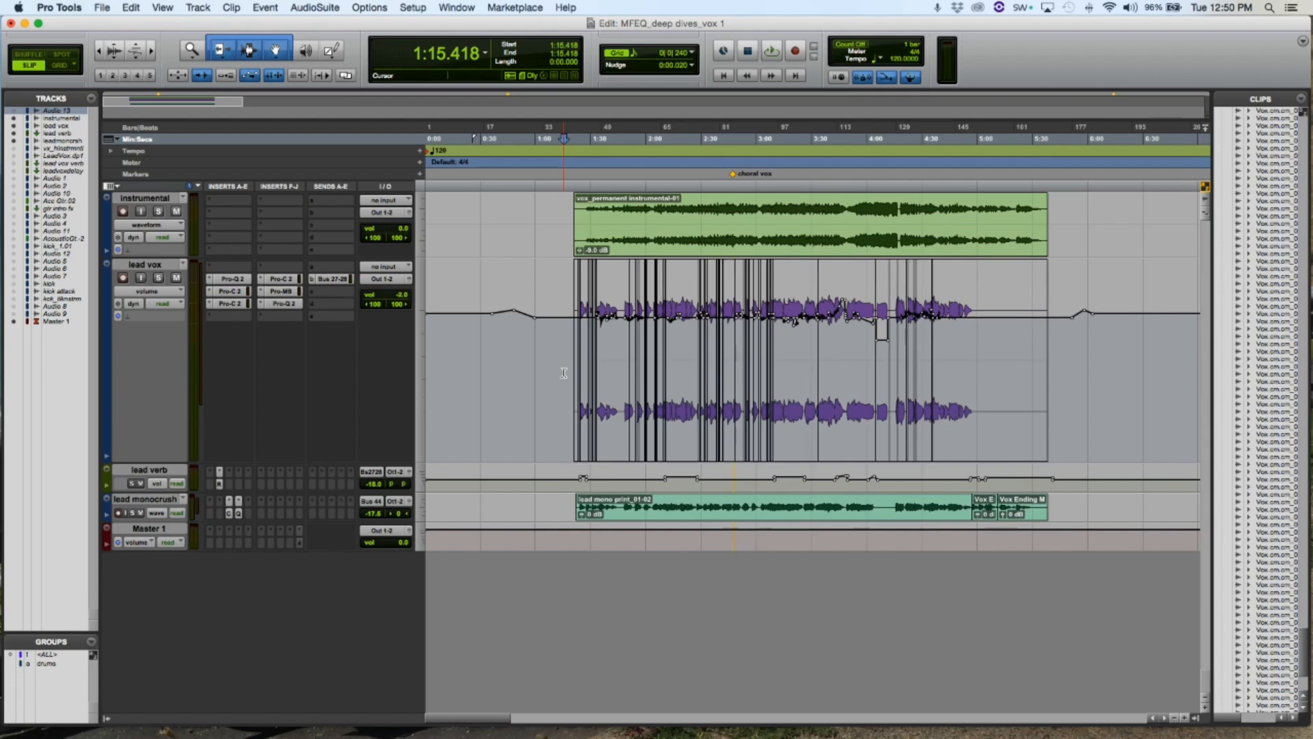
left_click(157, 291)
left_click(147, 279)
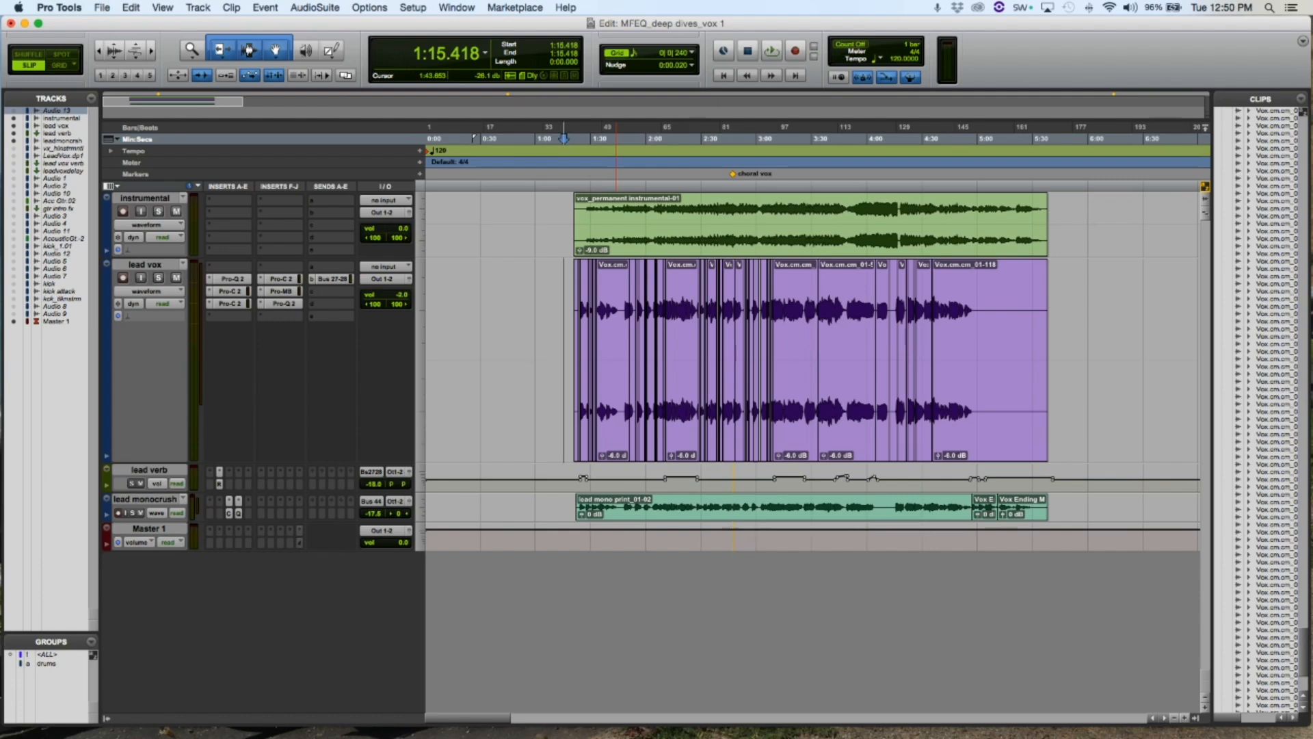
Step: Inspect the short lead vox clips around 1:54.8 and select the long clip that ends just before them
left_click(636, 347)
key("super+bracketright")
key("super+bracketright")
key("super+bracketright")
key("super+bracketright")
key("super+bracketright")
key("super+bracketright")
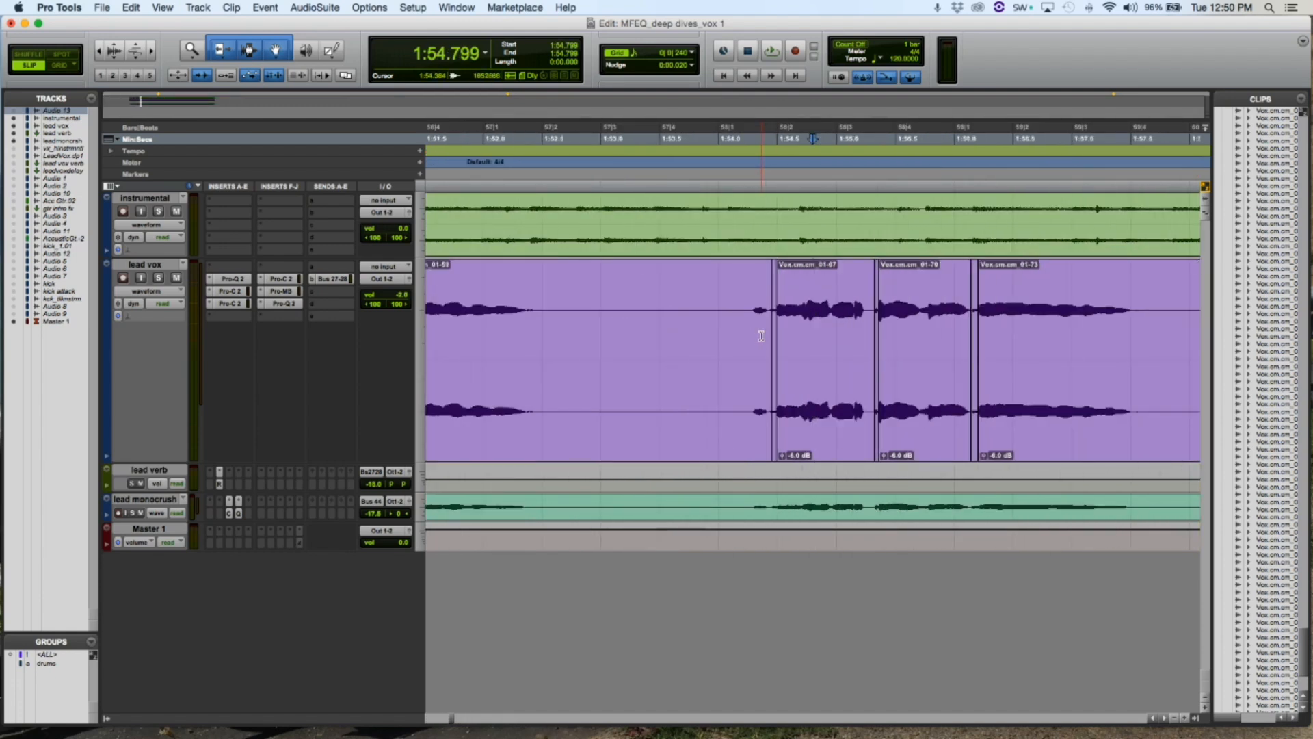
double_click(765, 335)
key("super+c")
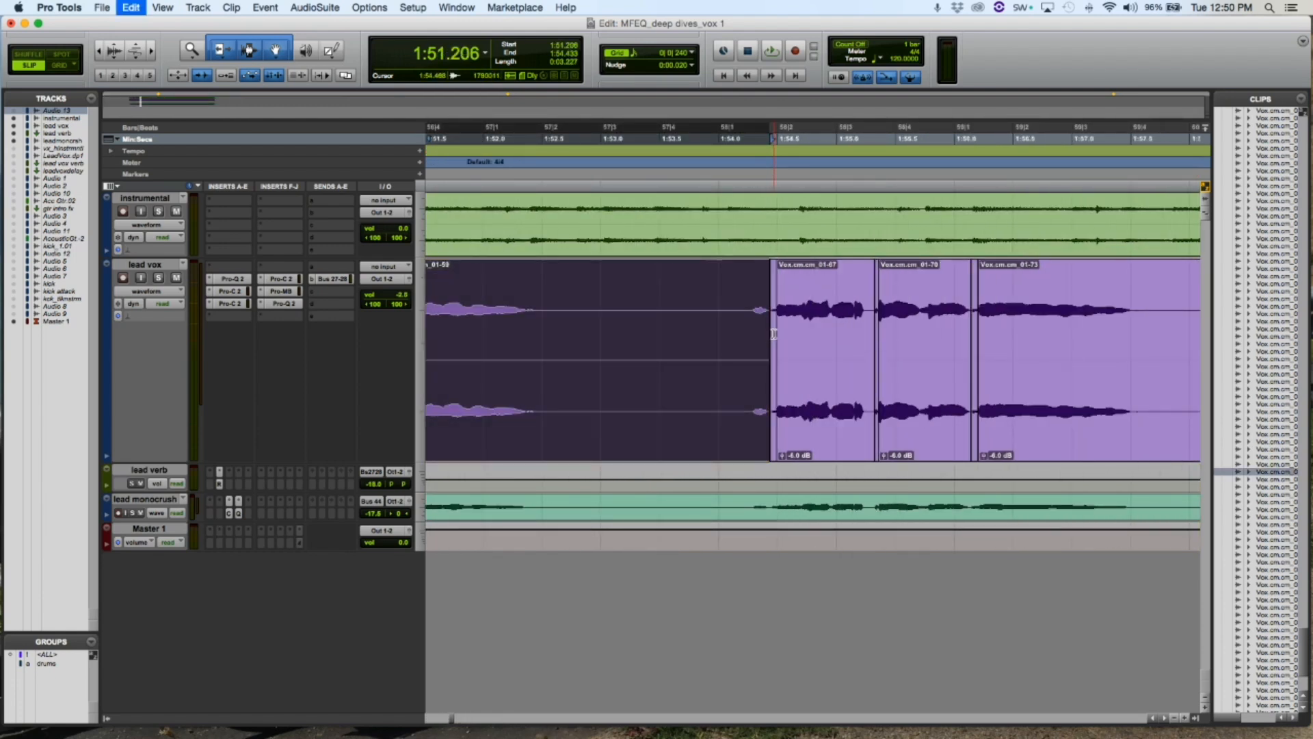
Step: Highlight the lead vox audio around the start of clip 01-67 and the start of clip 01-75, with the track soloed
left_click(798, 334)
key("super+bracketright")
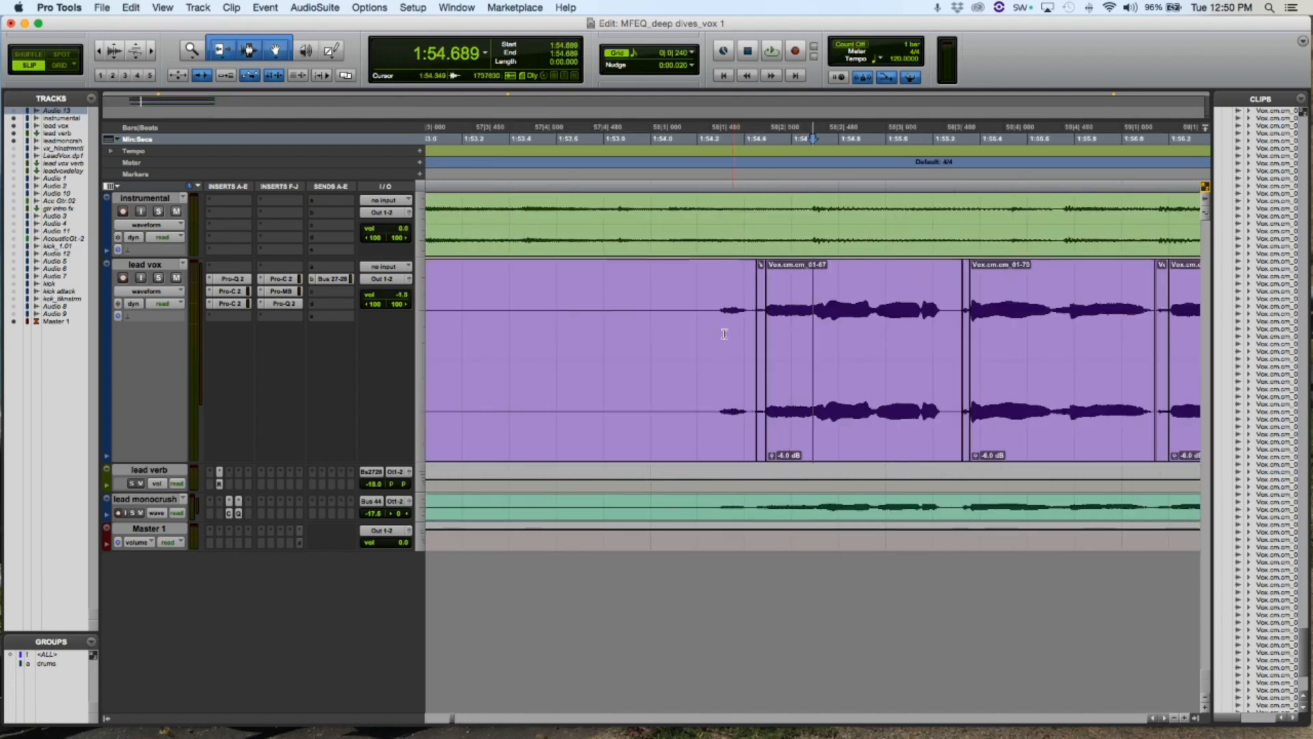
left_click_drag(706, 338, 824, 350)
left_click(160, 279)
left_click_drag(944, 349, 1054, 352)
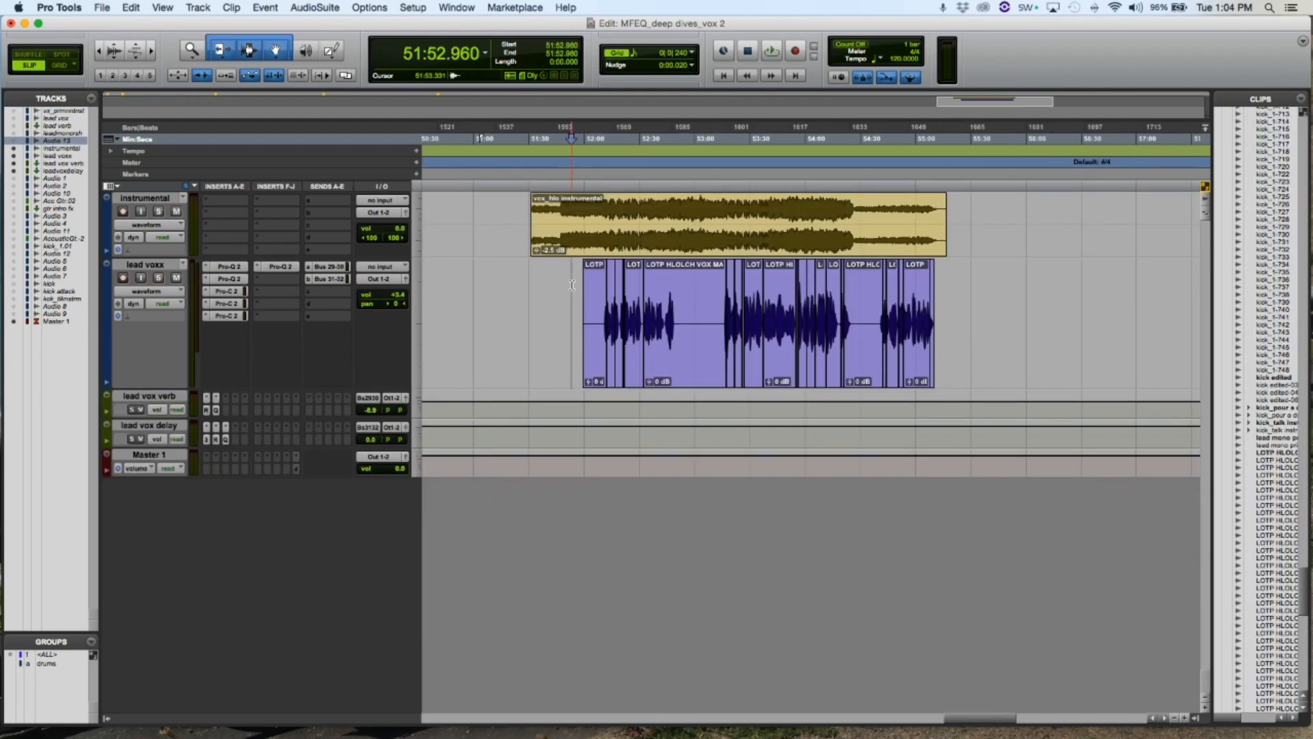
Step: In the MFEQ_deep dives_vox 2 session, highlight the lead voxx clips from about 52:07, plus ranges on the lead vox verb and delay tracks
left_click_drag(597, 303, 947, 311)
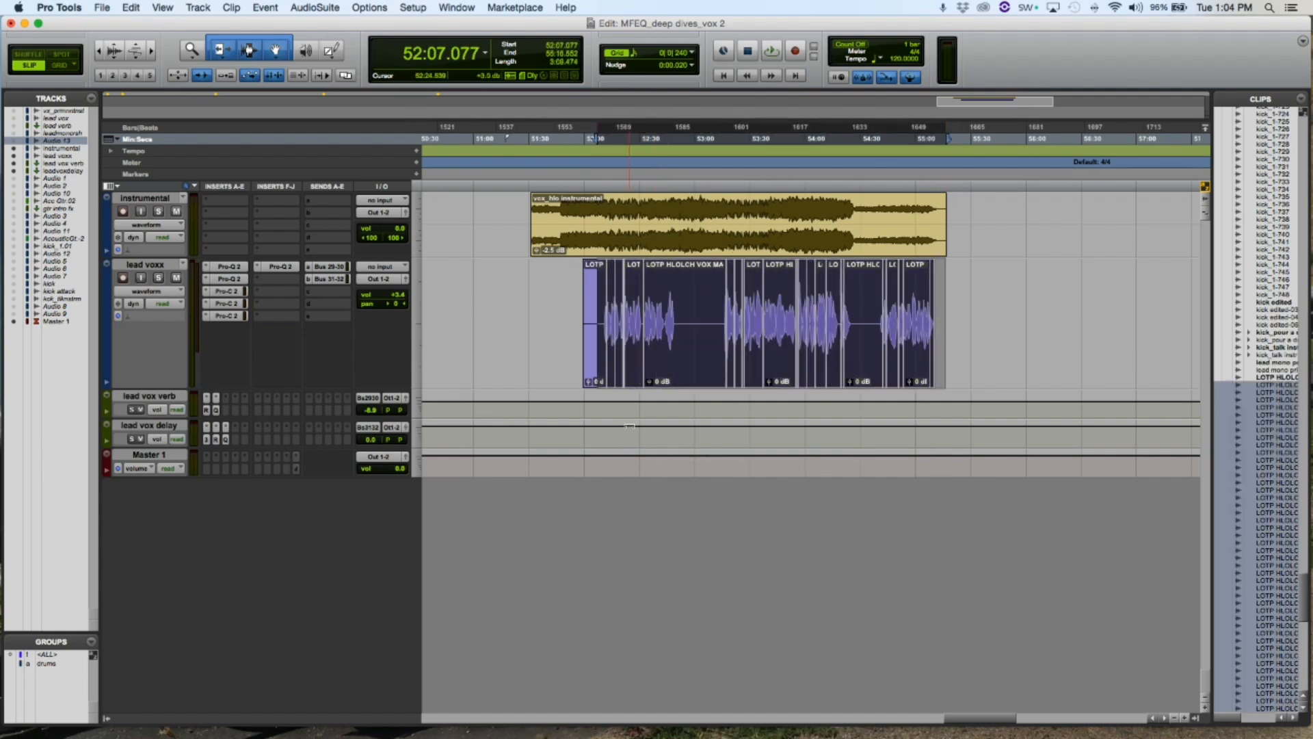
left_click_drag(598, 406, 714, 404)
left_click_drag(600, 432, 790, 438)
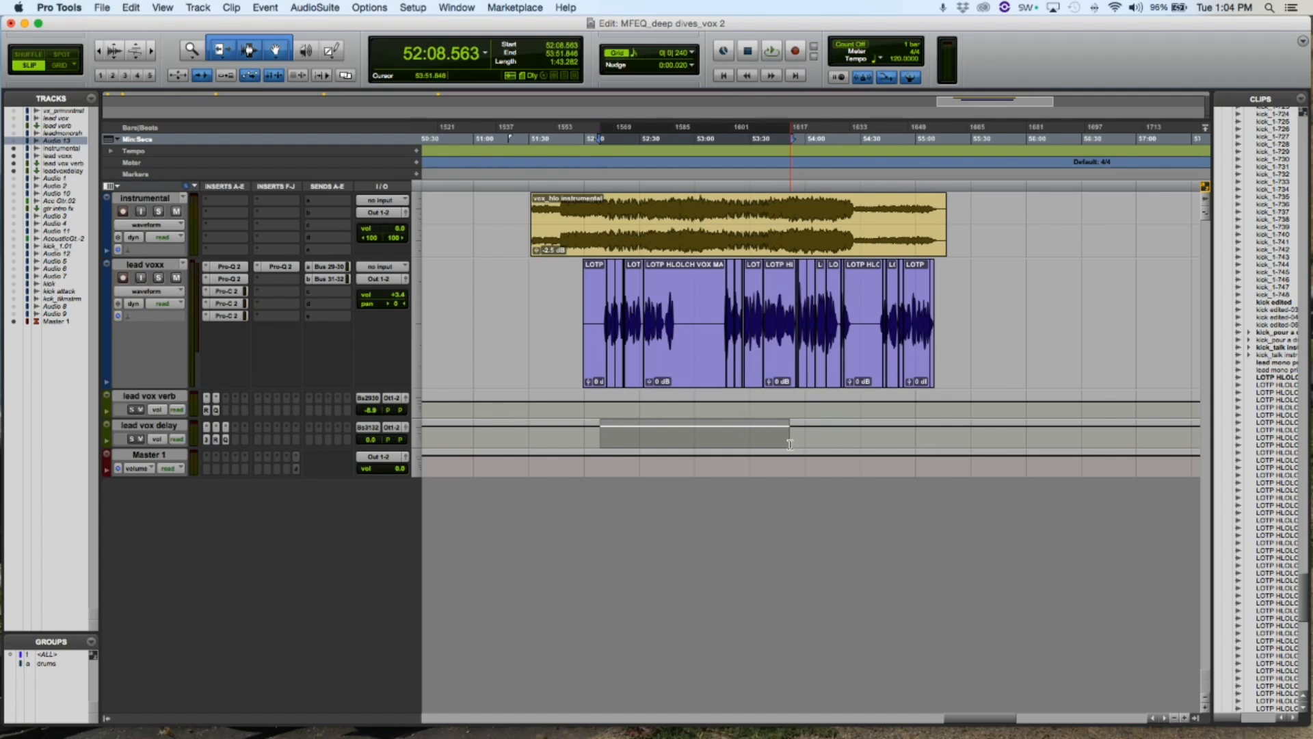
Step: Play the lead voxx with the instrumental from about 53:15.4, just before the vocal phrase after the long gap
left_click(727, 219)
key("super+bracketright")
key("super+bracketright")
key("super+bracketright")
key("super+bracketright")
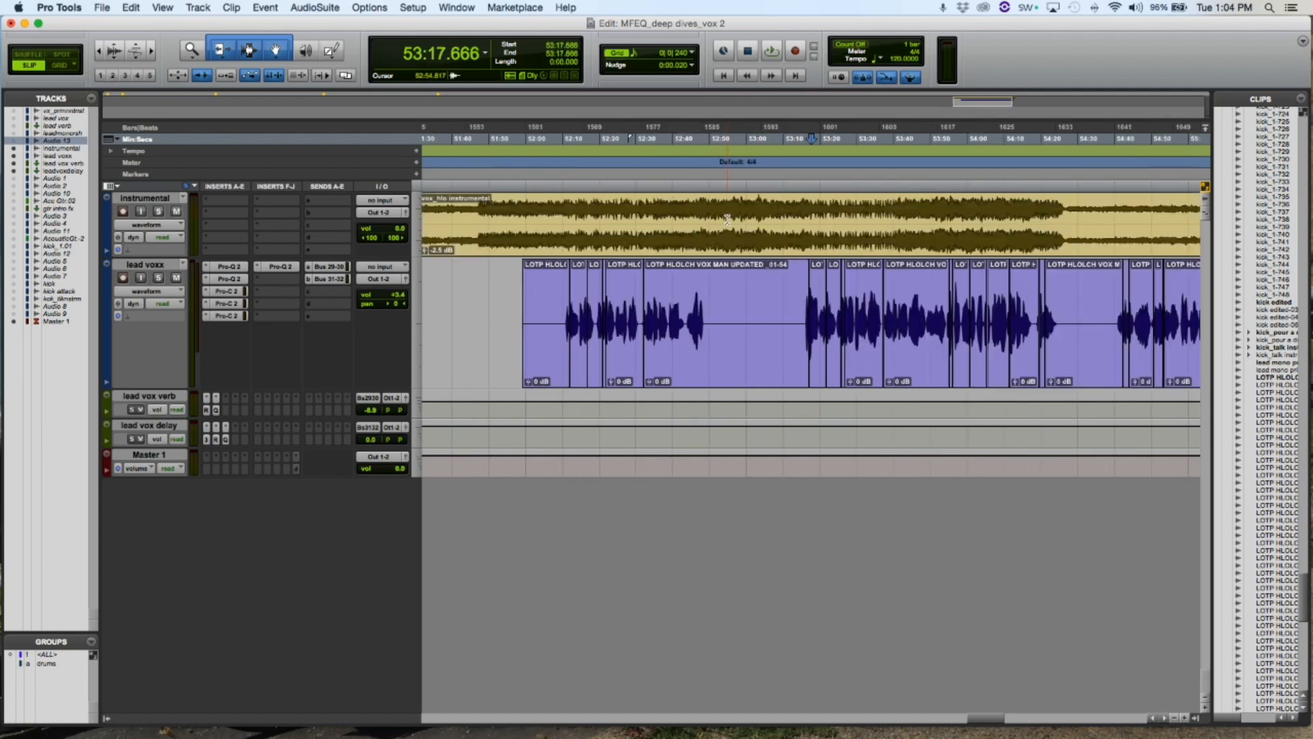
left_click(779, 301)
key("space")
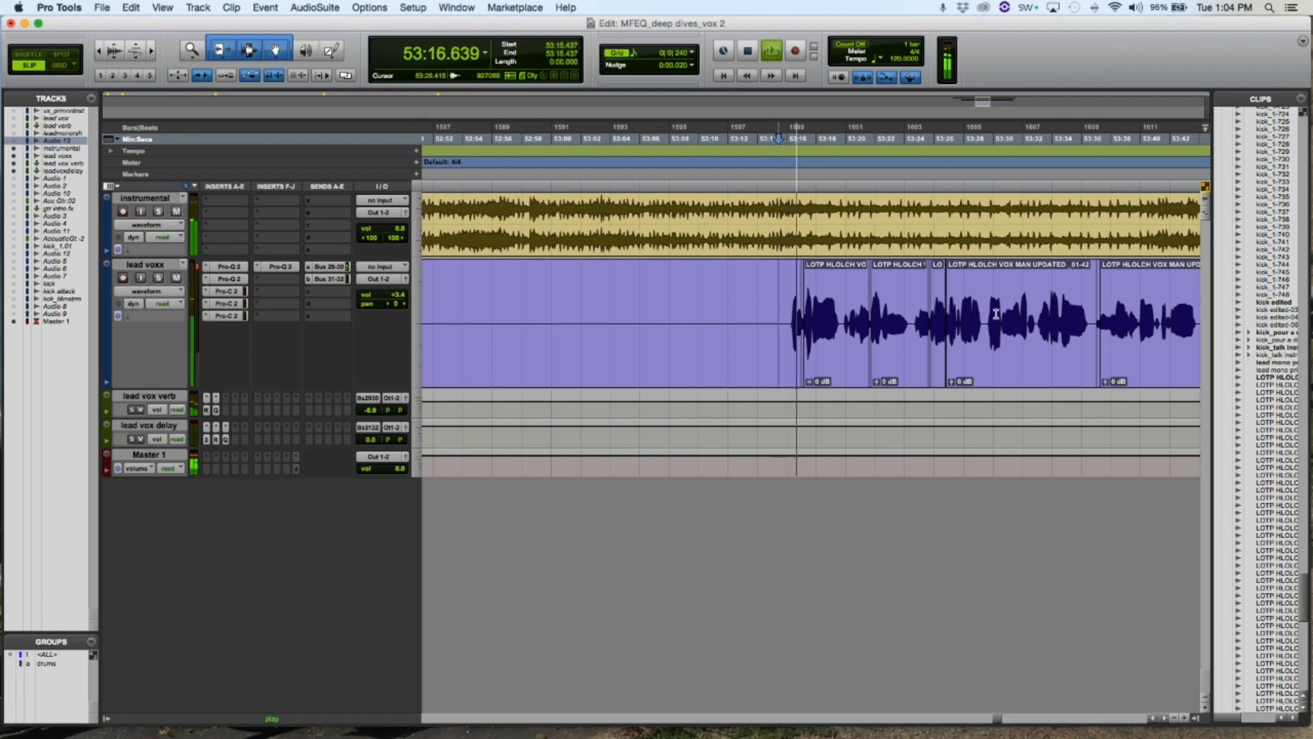
Step: Set the playback start to about 53:16.0, just before the lead voxx phrase, and stop playback
left_click(1038, 311)
key("super+bracketright")
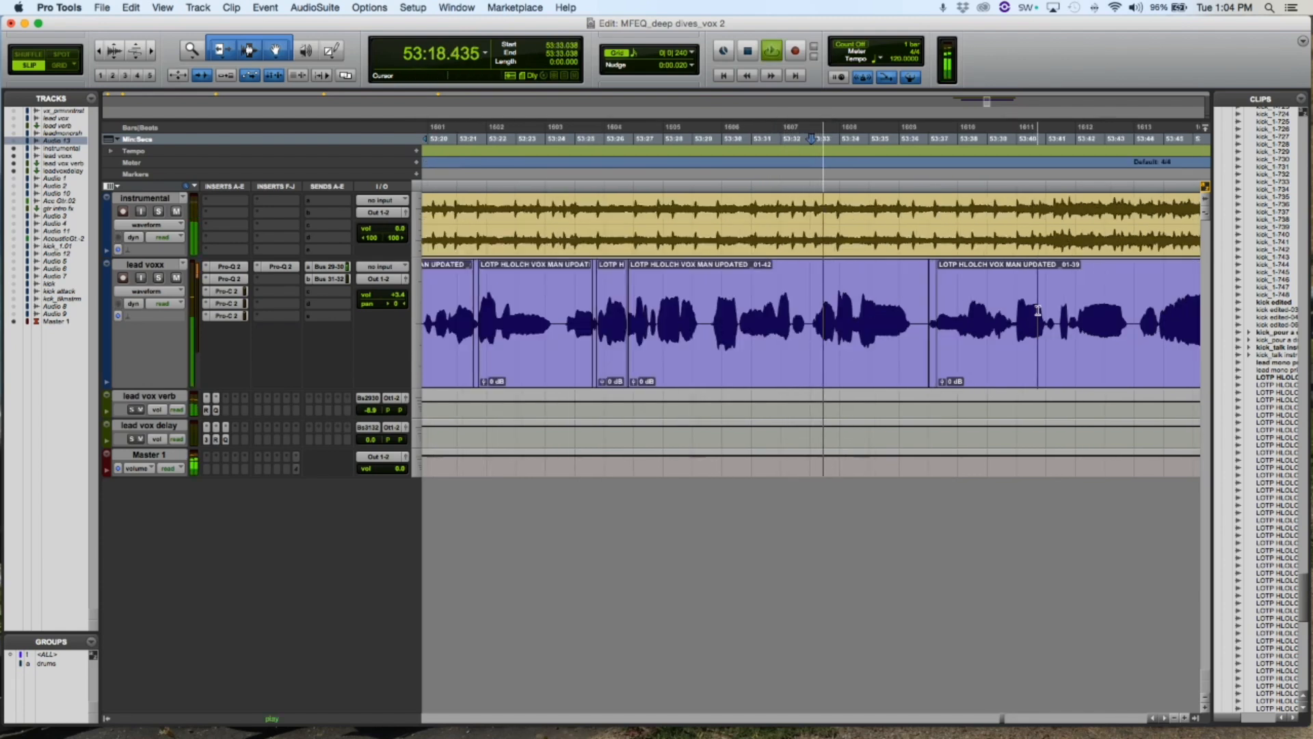
key("super+bracketleft")
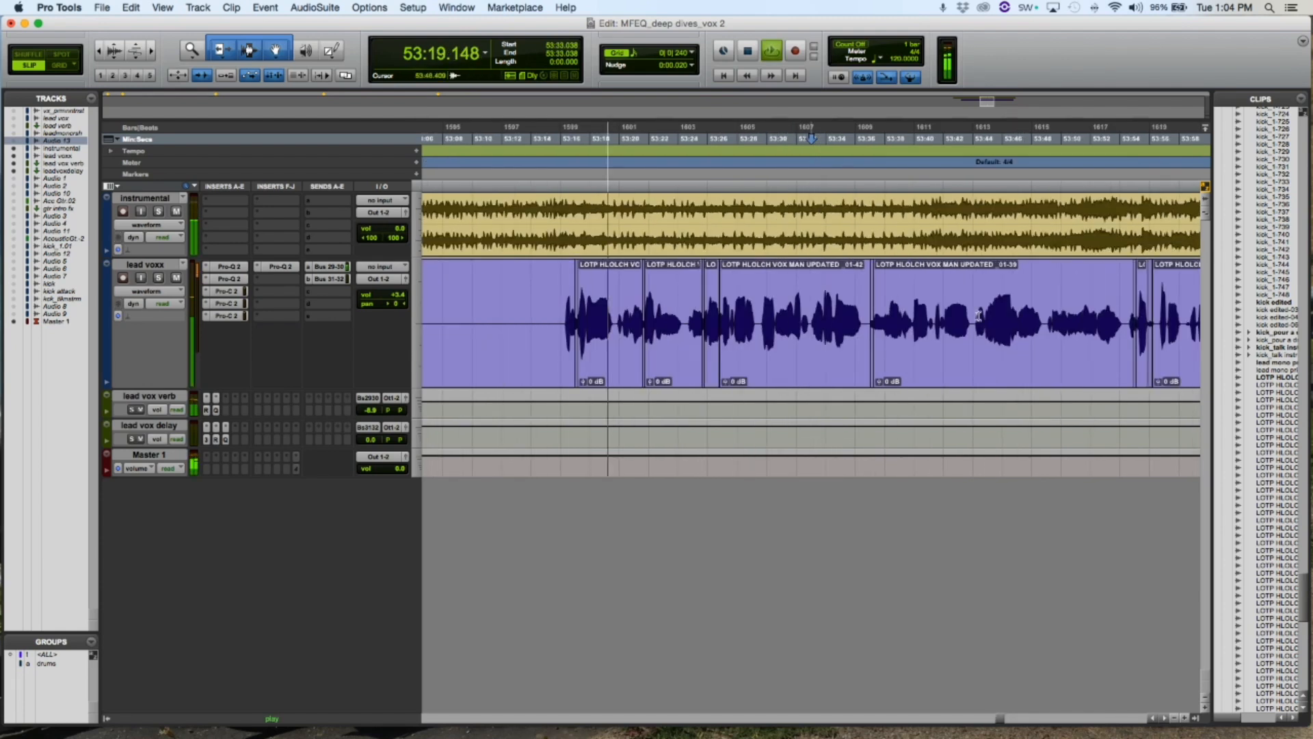
left_click(561, 319)
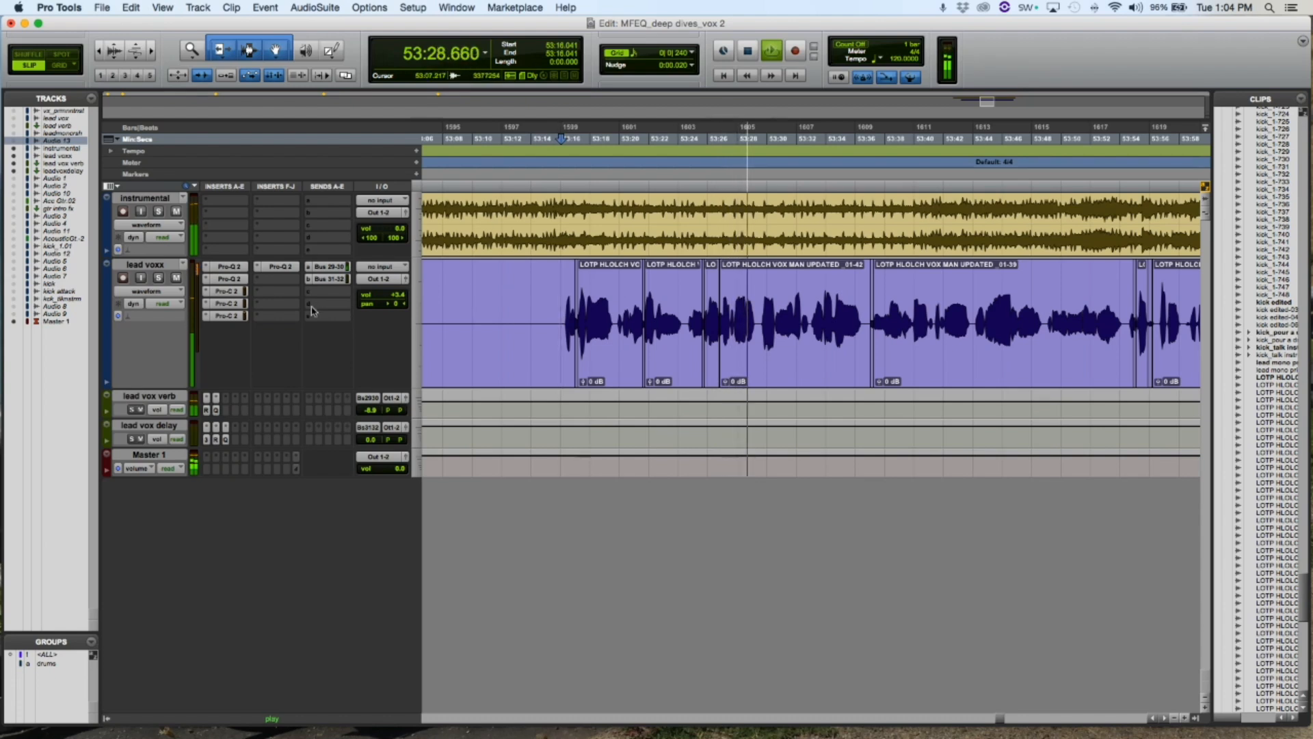
key("space")
Step: Solo the lead voxx, open its first Pro-Q 2 and examine the EQ bands while playing from about 53:16.0
left_click(158, 278)
left_click(226, 266)
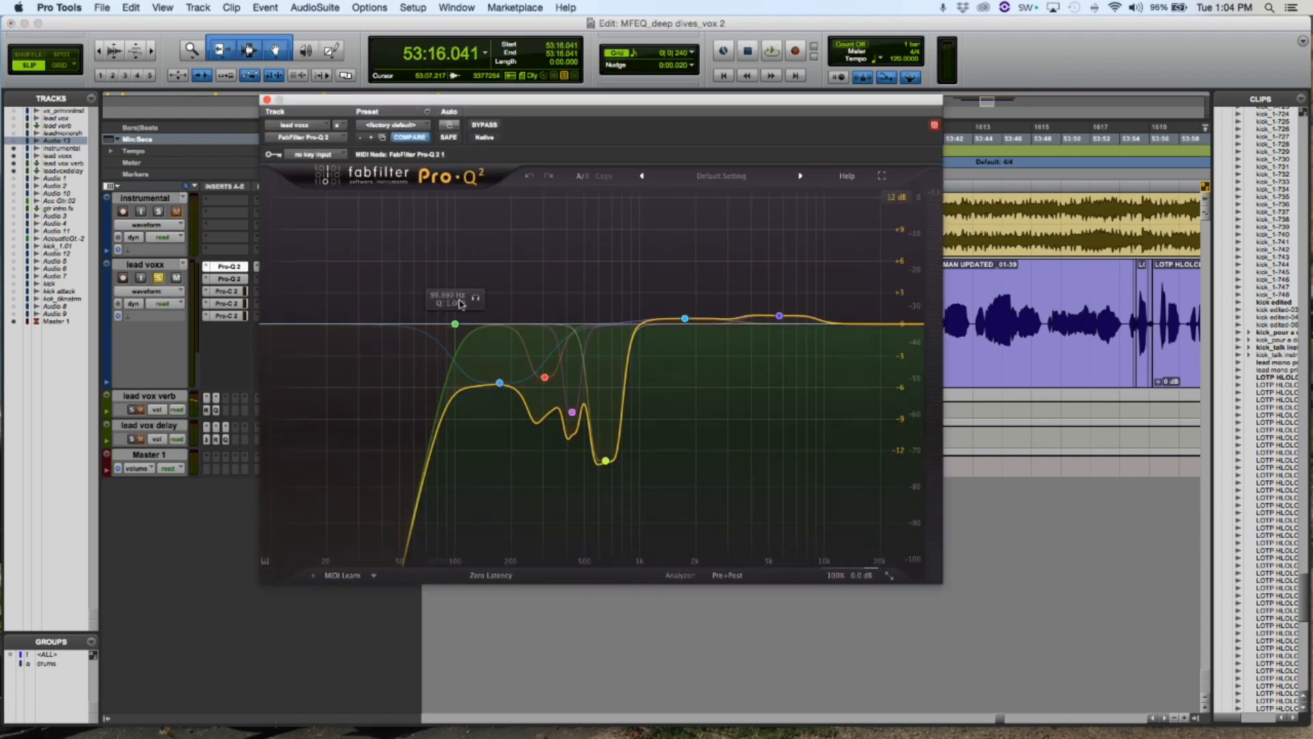
key("space")
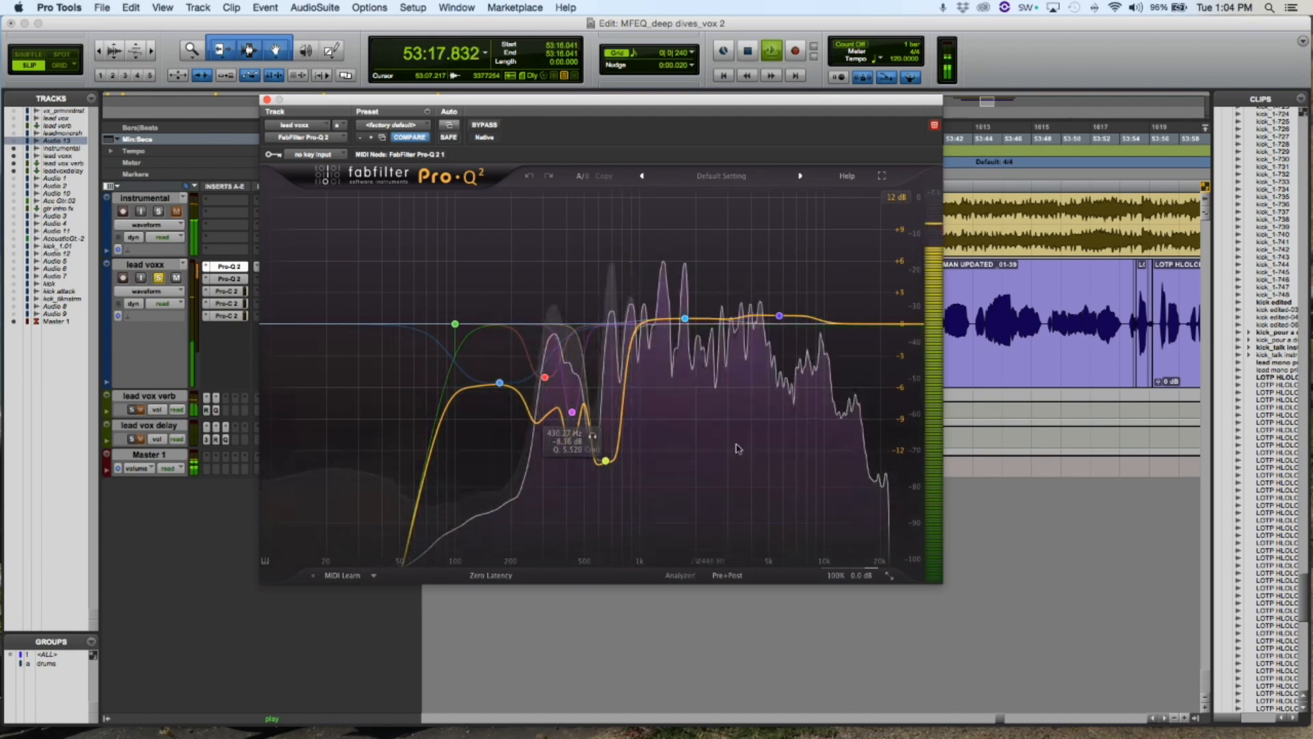
left_click_drag(764, 465, 768, 467)
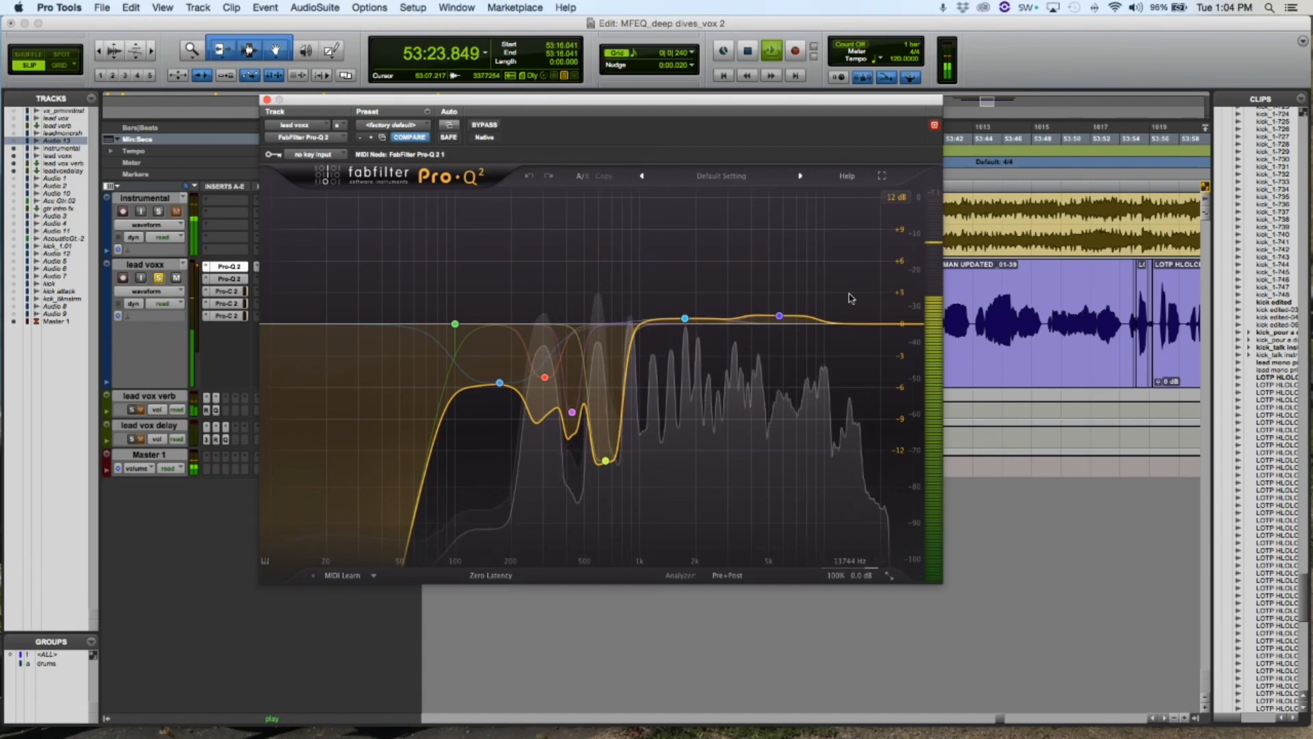
key("space")
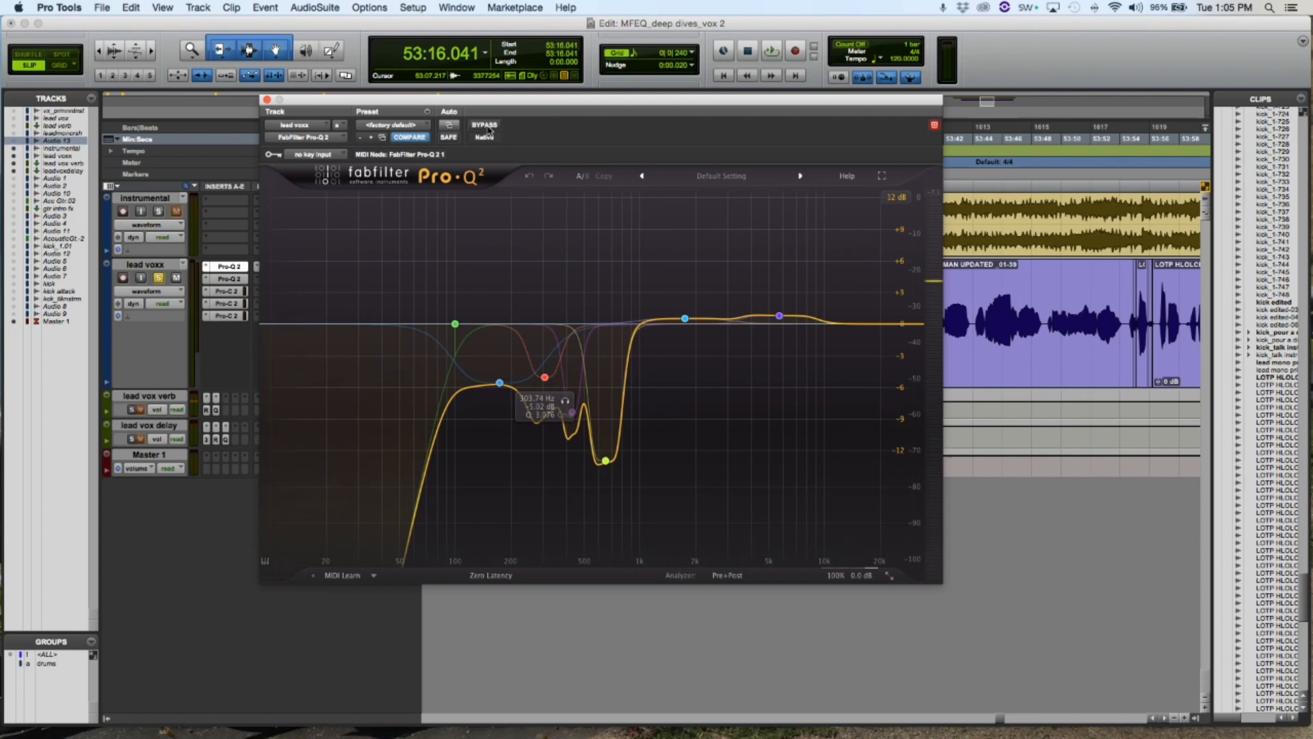
Step: Bypass the lead voxx's first Pro-Q 2, listen from about 53:16.0 without it, and re-enable the EQ
left_click(488, 127)
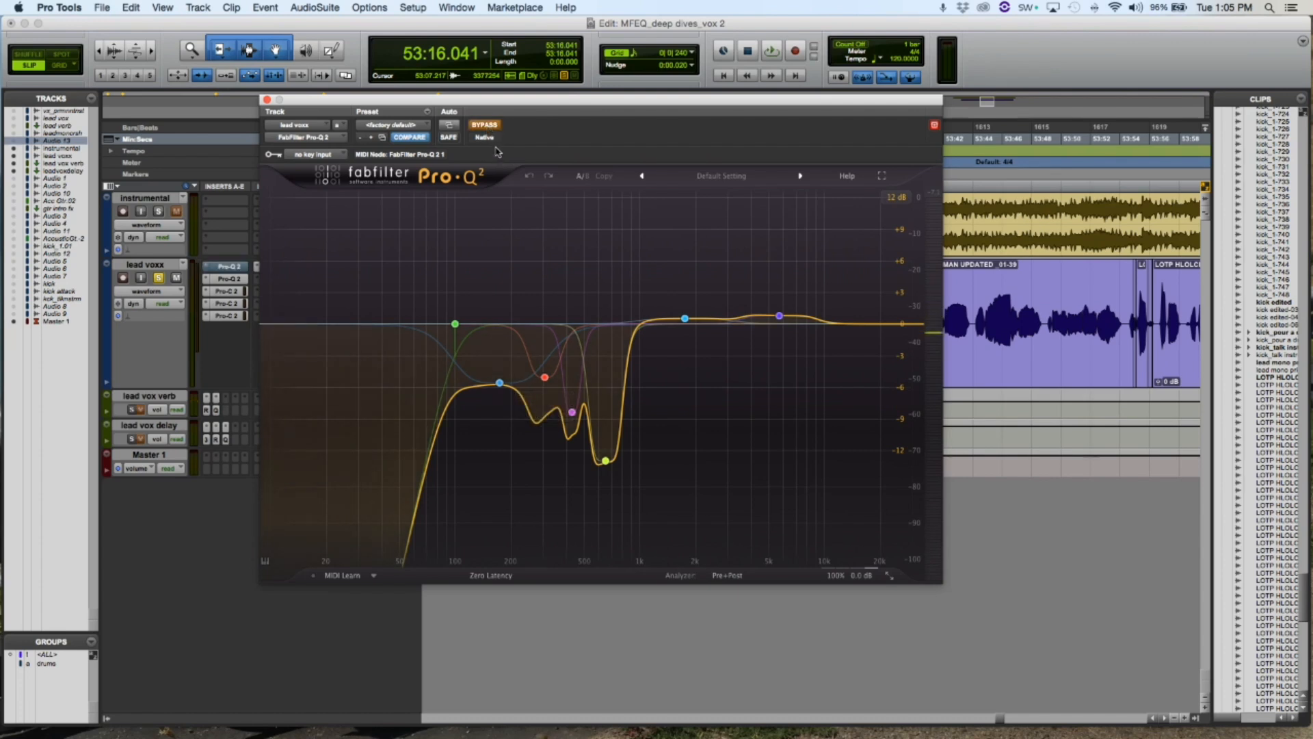
key("space")
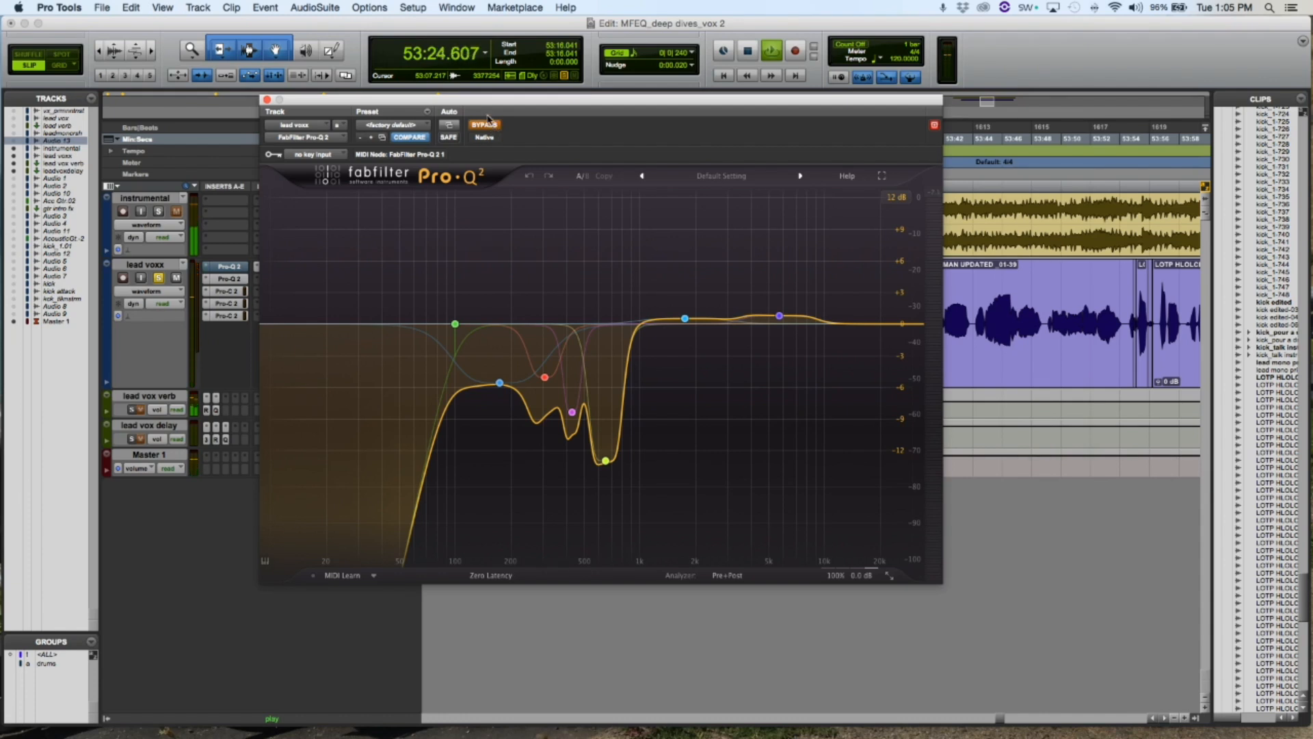
key("space")
mouse_move(486, 104)
left_mouse_down()
mouse_move(539, 104)
mouse_move(490, 102)
left_mouse_up()
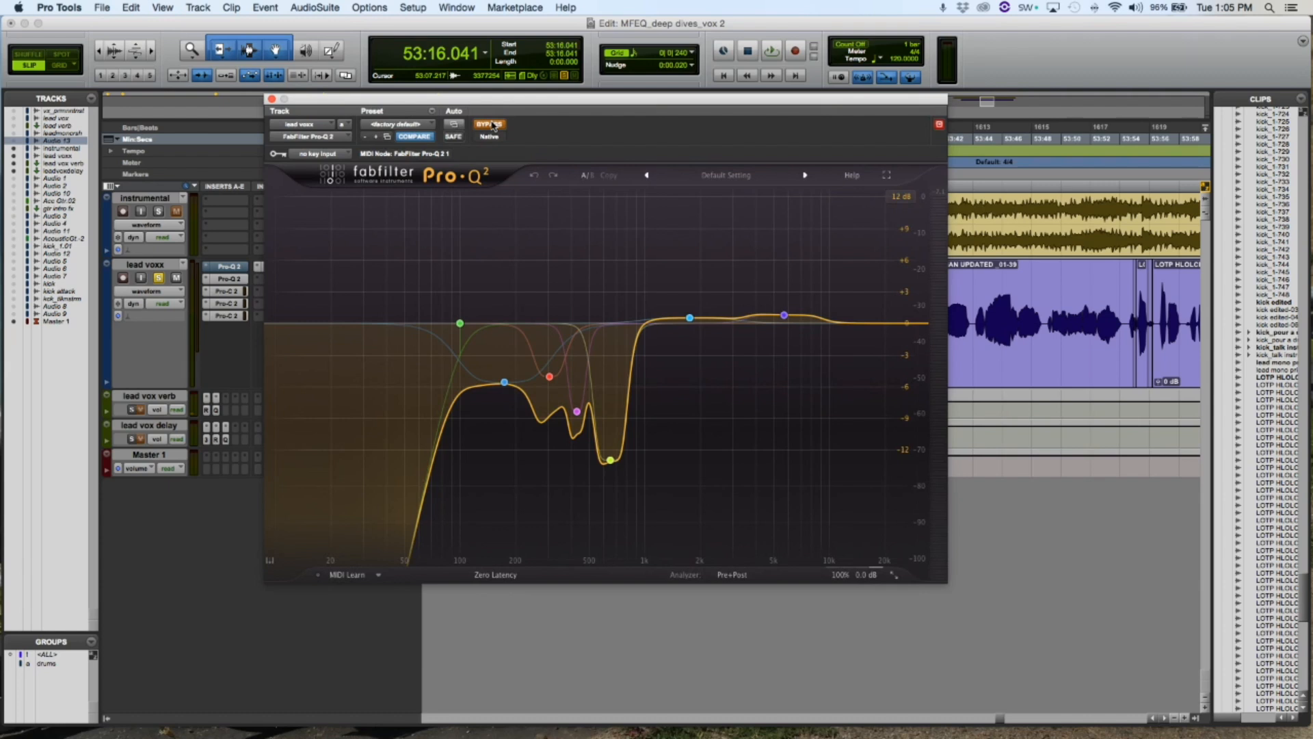
left_click(490, 125)
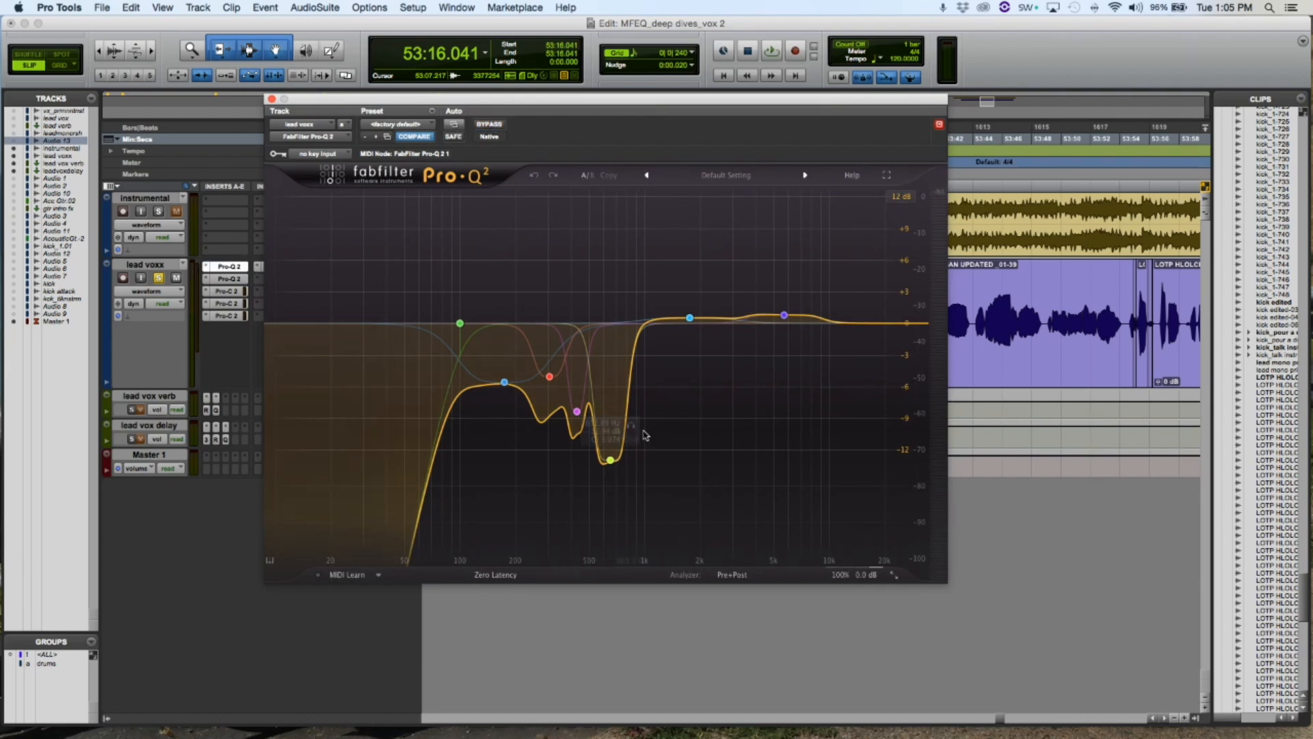
Step: Select all bands in the lead voxx's first Pro-Q 2 and bypass them together
left_click(611, 461)
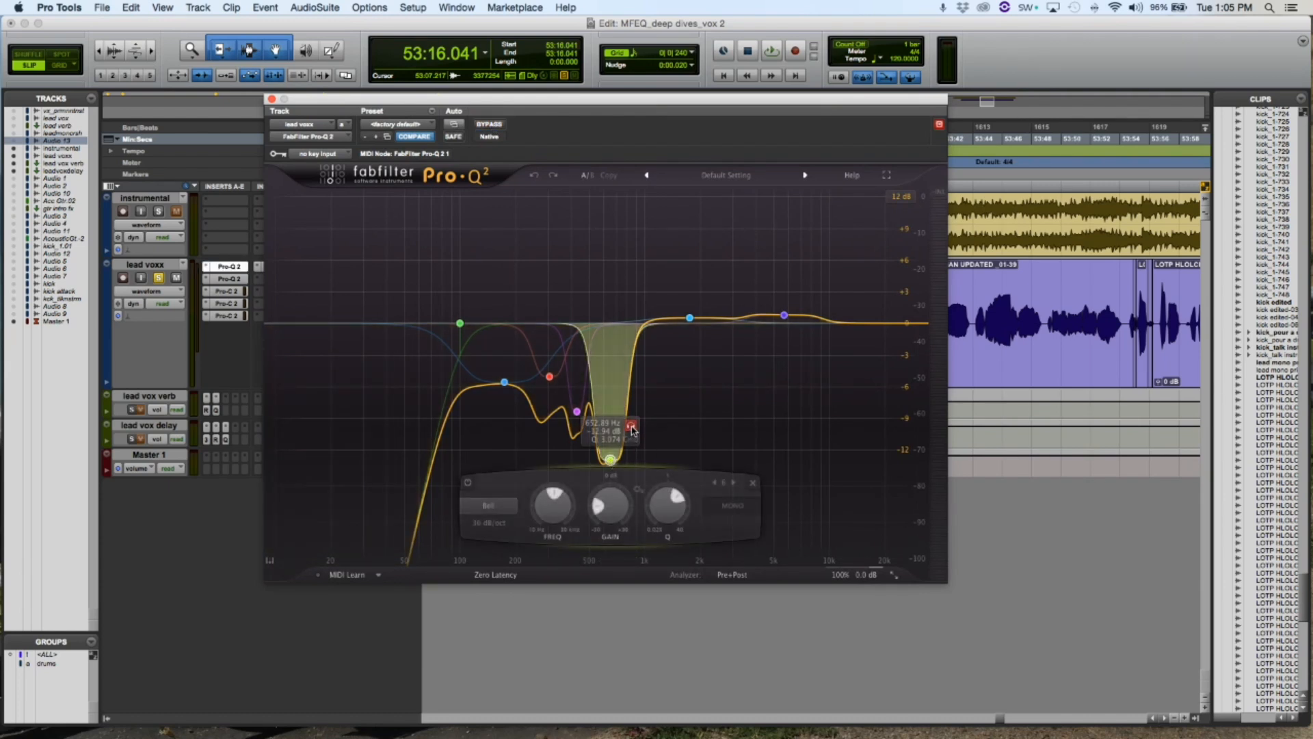
left_click_drag(838, 254, 428, 466)
left_click(453, 483)
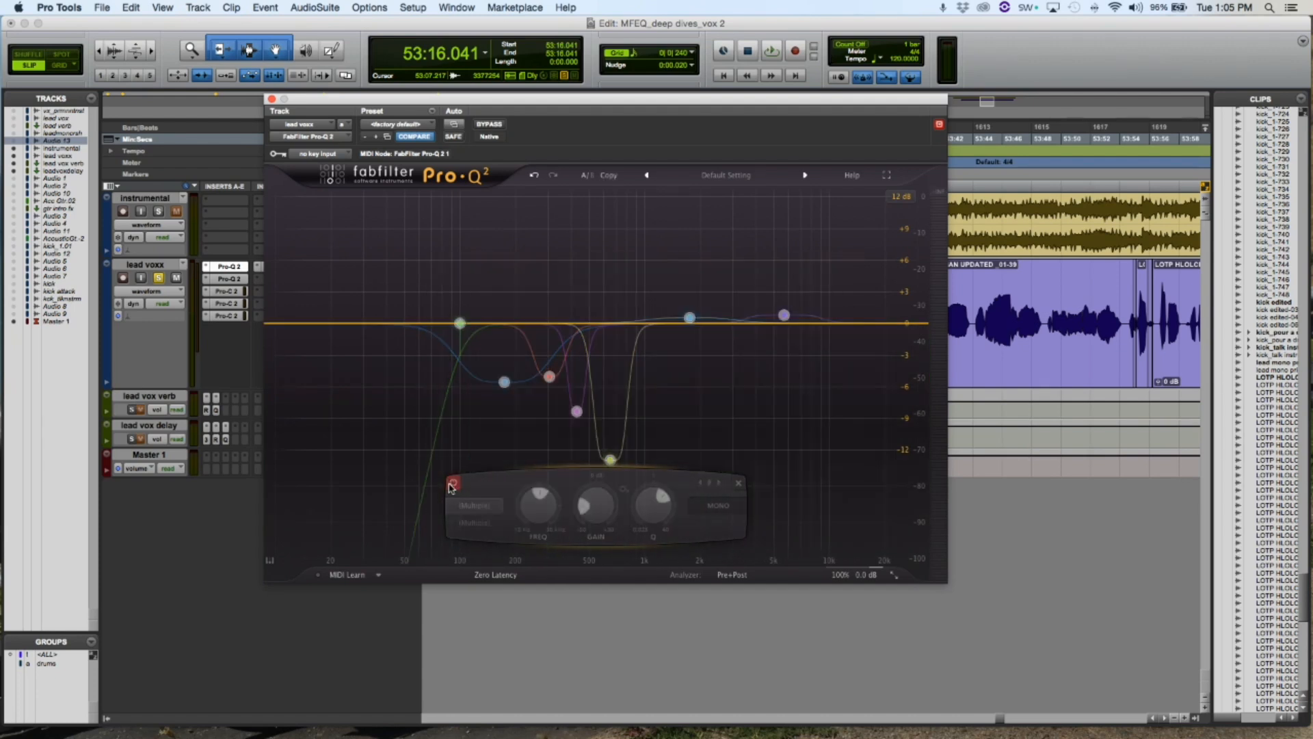
Step: Audition only the frequency range of the 652.89 Hz cut, playing from about 53:16.0
left_click(612, 461)
left_click(630, 427)
key("space")
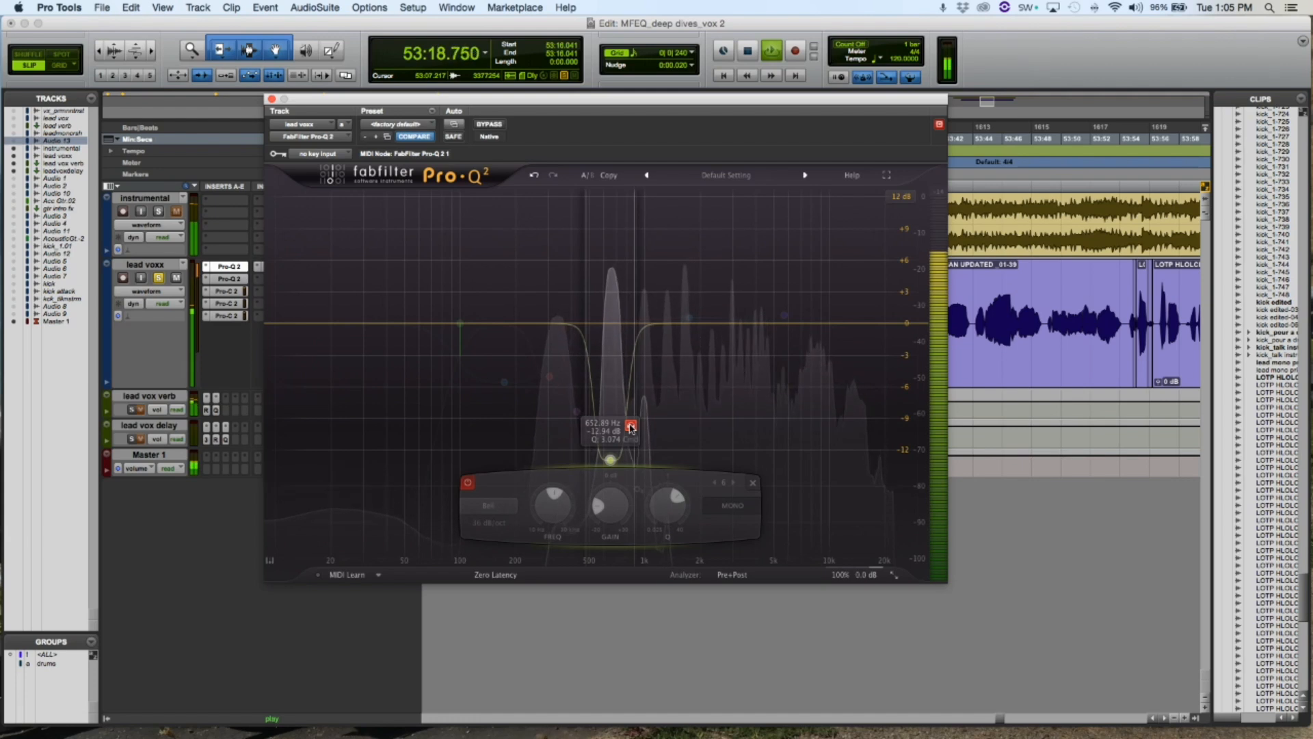
left_click(631, 427)
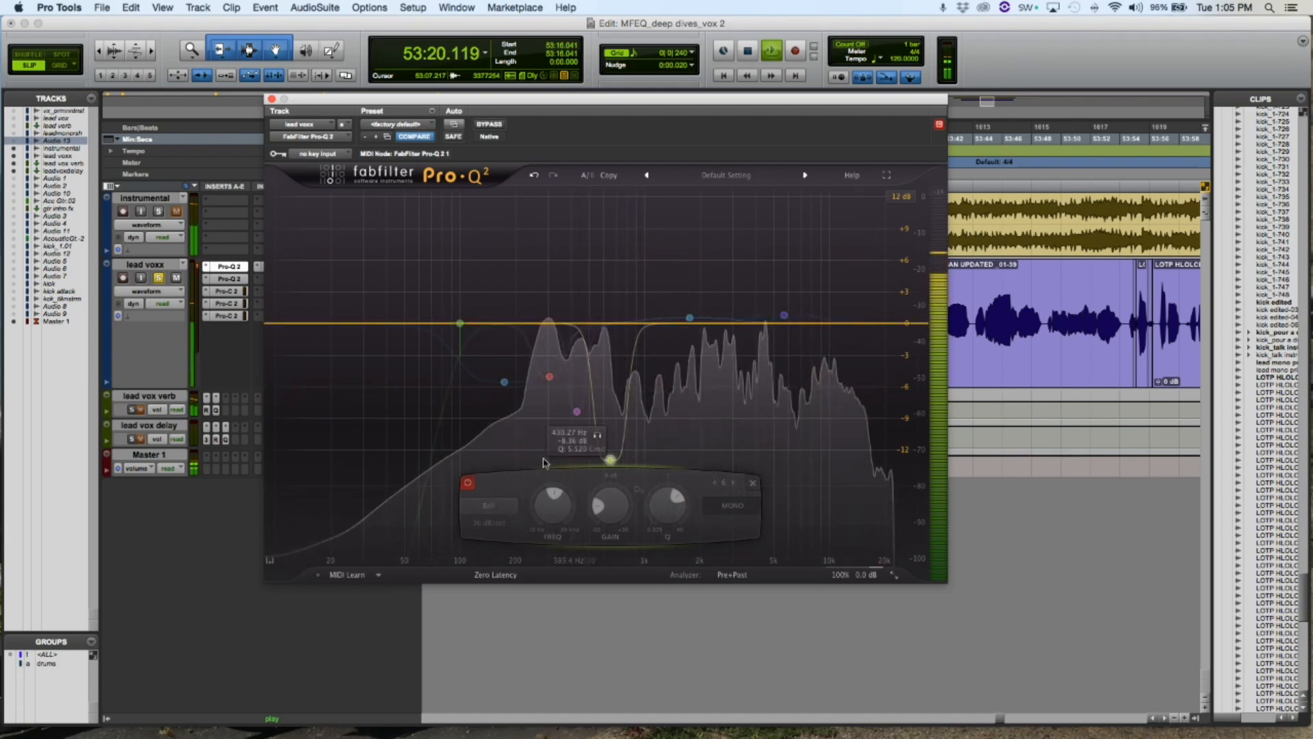
Step: Re-enable the 652.89 Hz cut during playback, compare it with the band bypassed, and stop playback
left_click(467, 484)
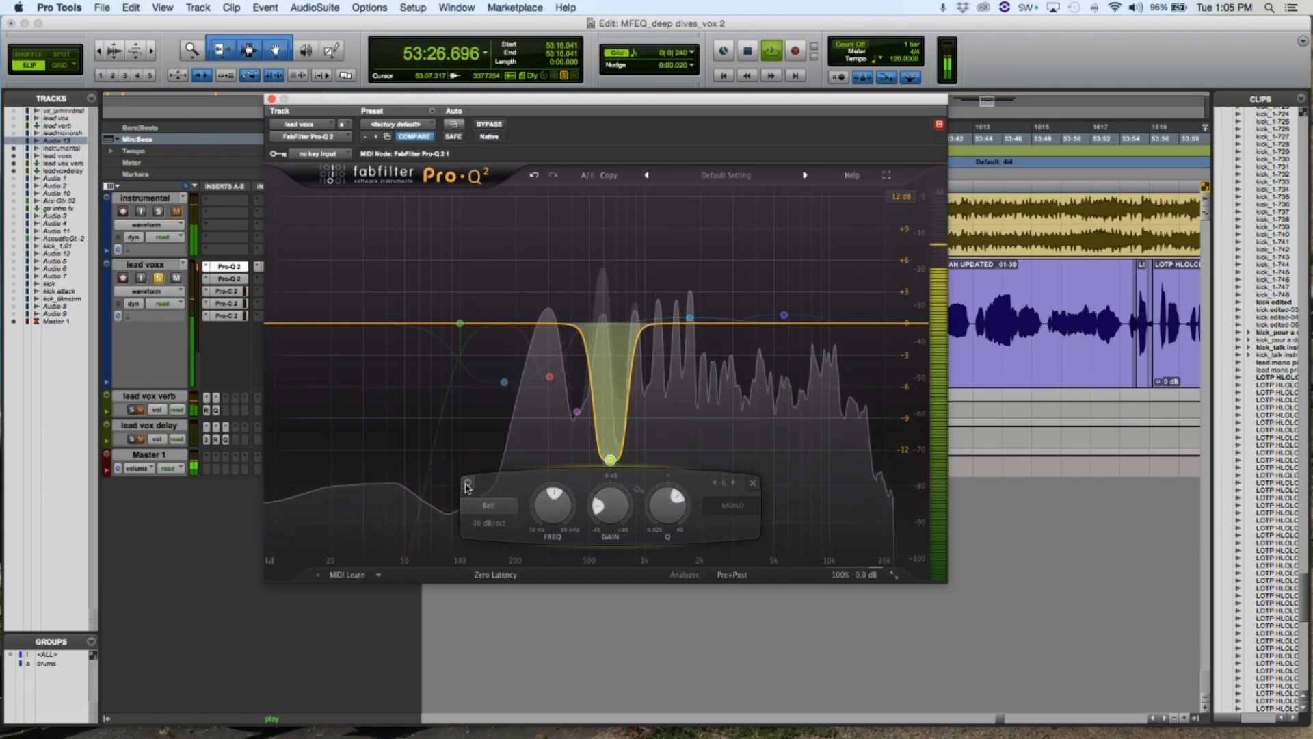
left_click(467, 484)
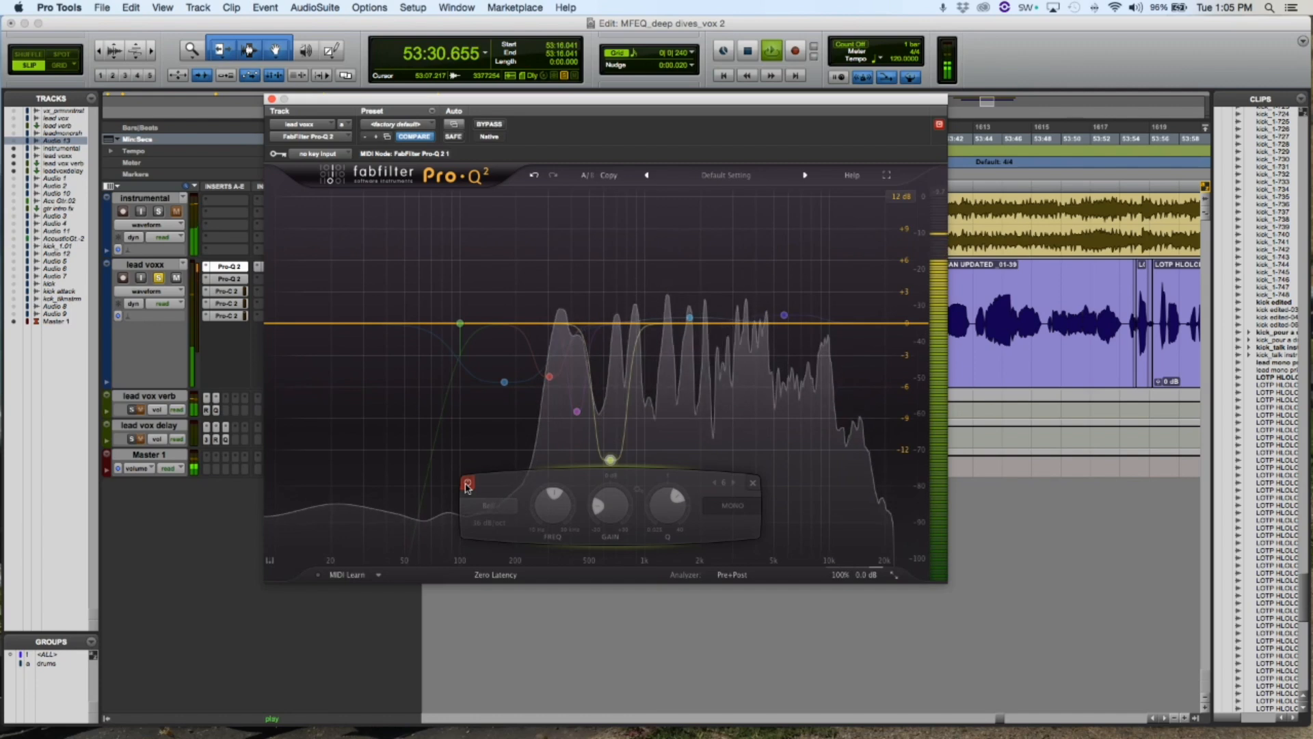
left_click(468, 484)
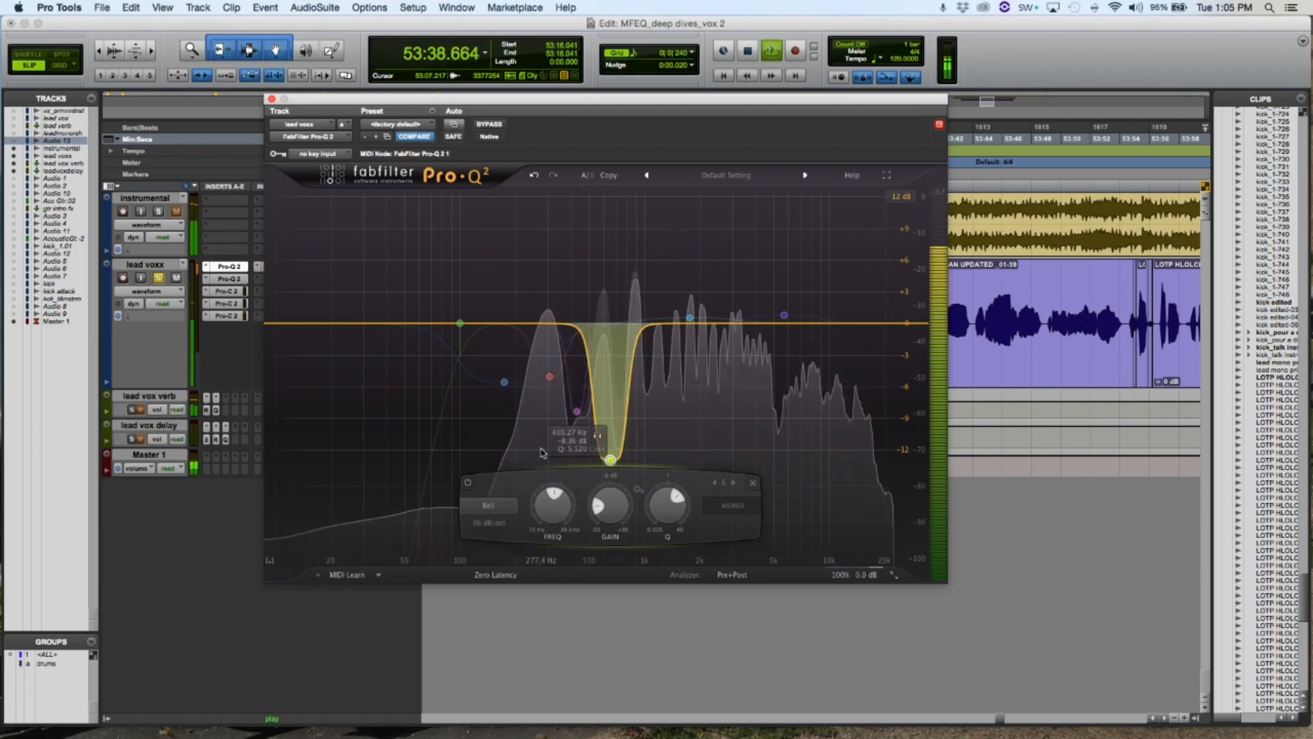
key("space")
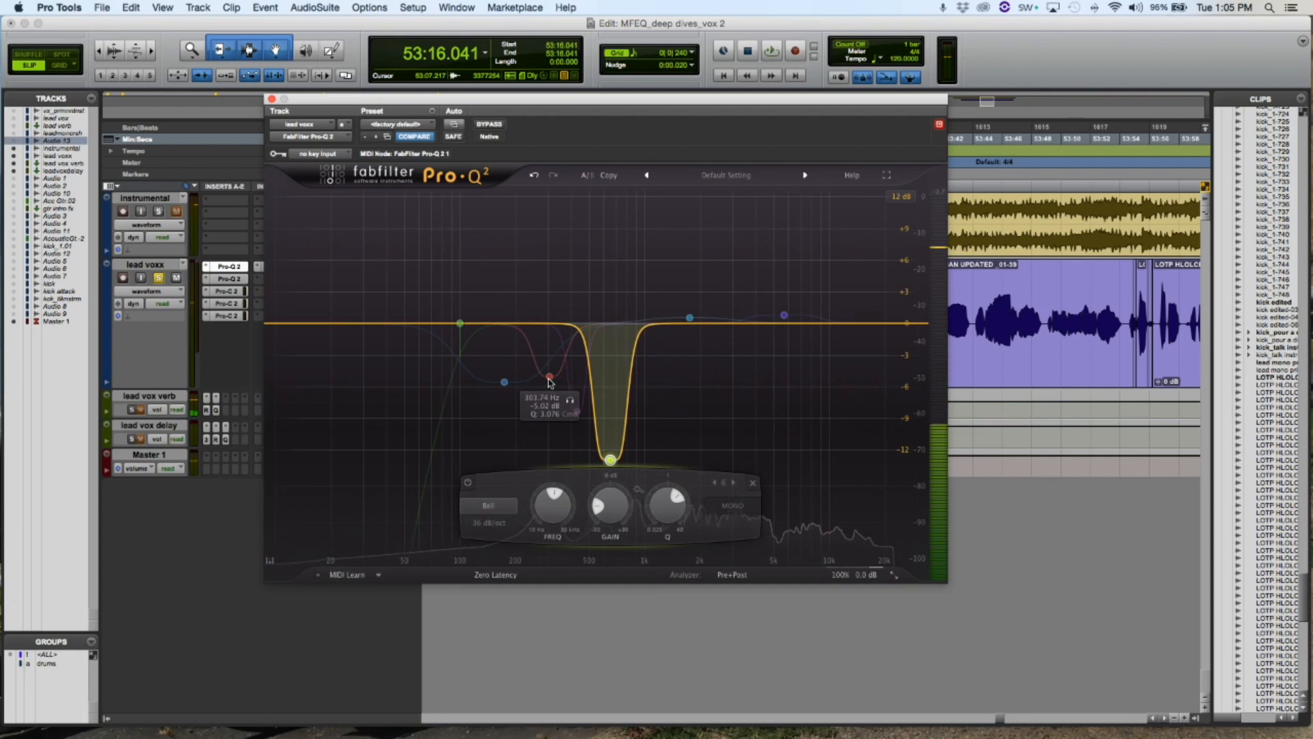
Step: Audition only the frequency range of the low-mid cut near 304 Hz during playback, and stop playback
left_click(549, 379)
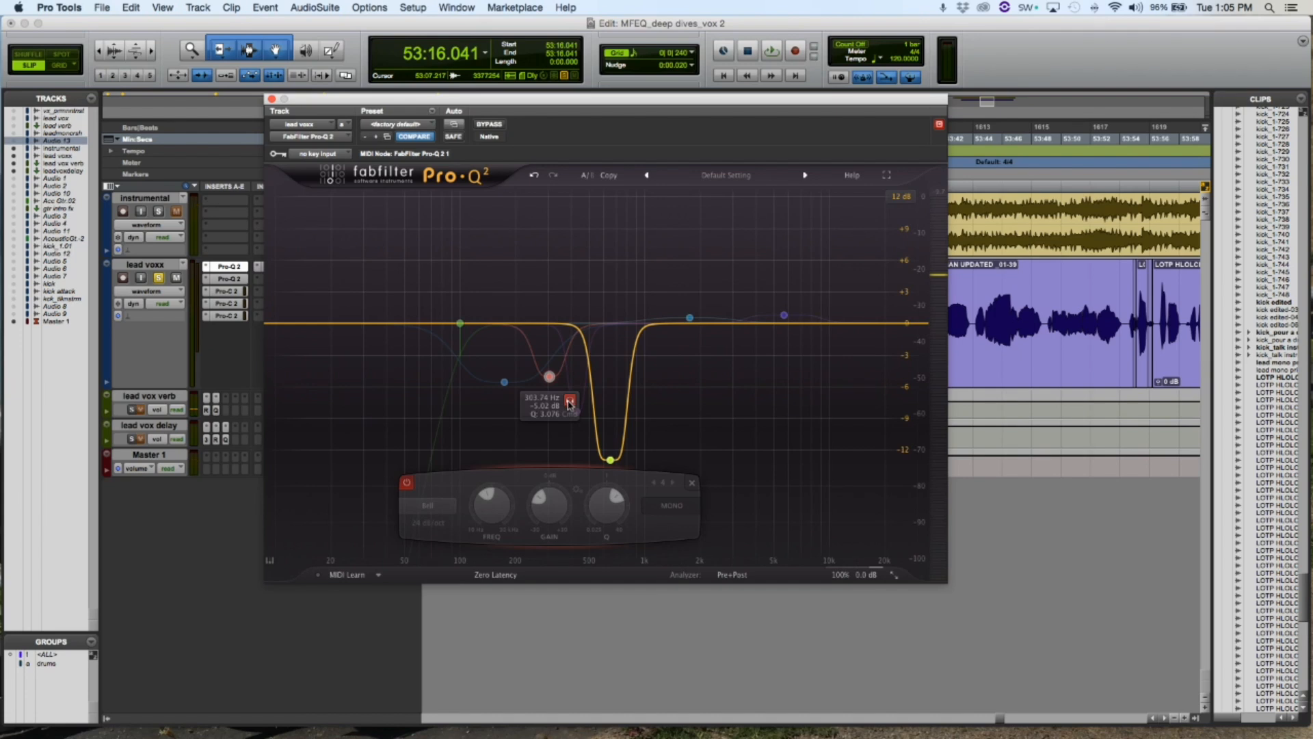
key("space")
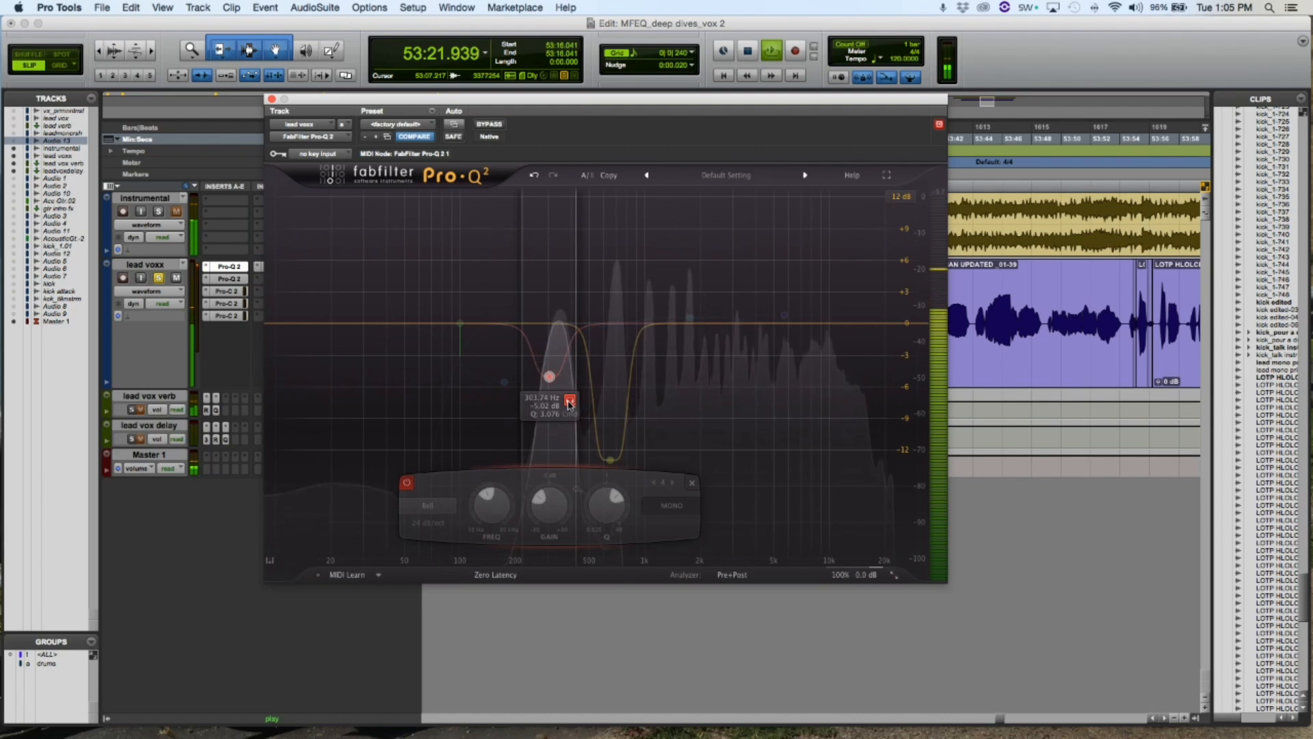
left_click(570, 404)
key("space")
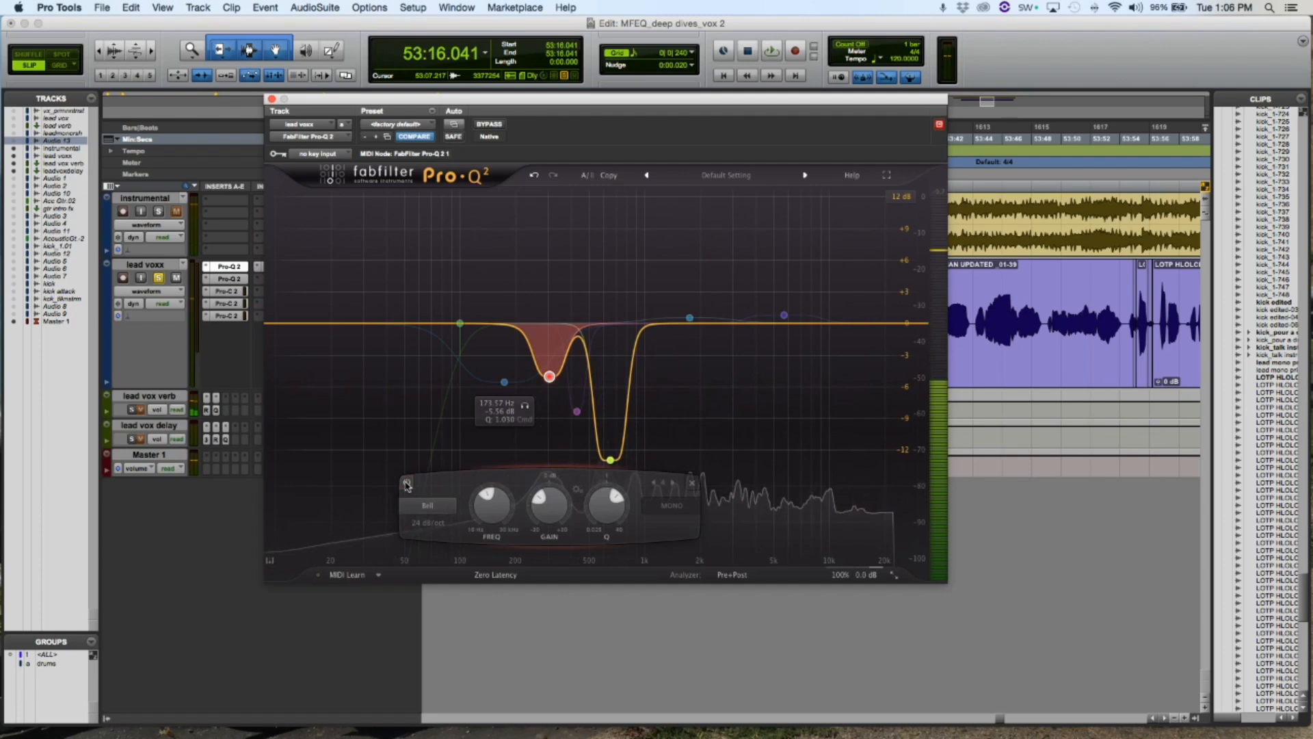
Step: Play from about 53:16.0, compare the cut near 304 Hz on and off, and leave it enabled
key("space")
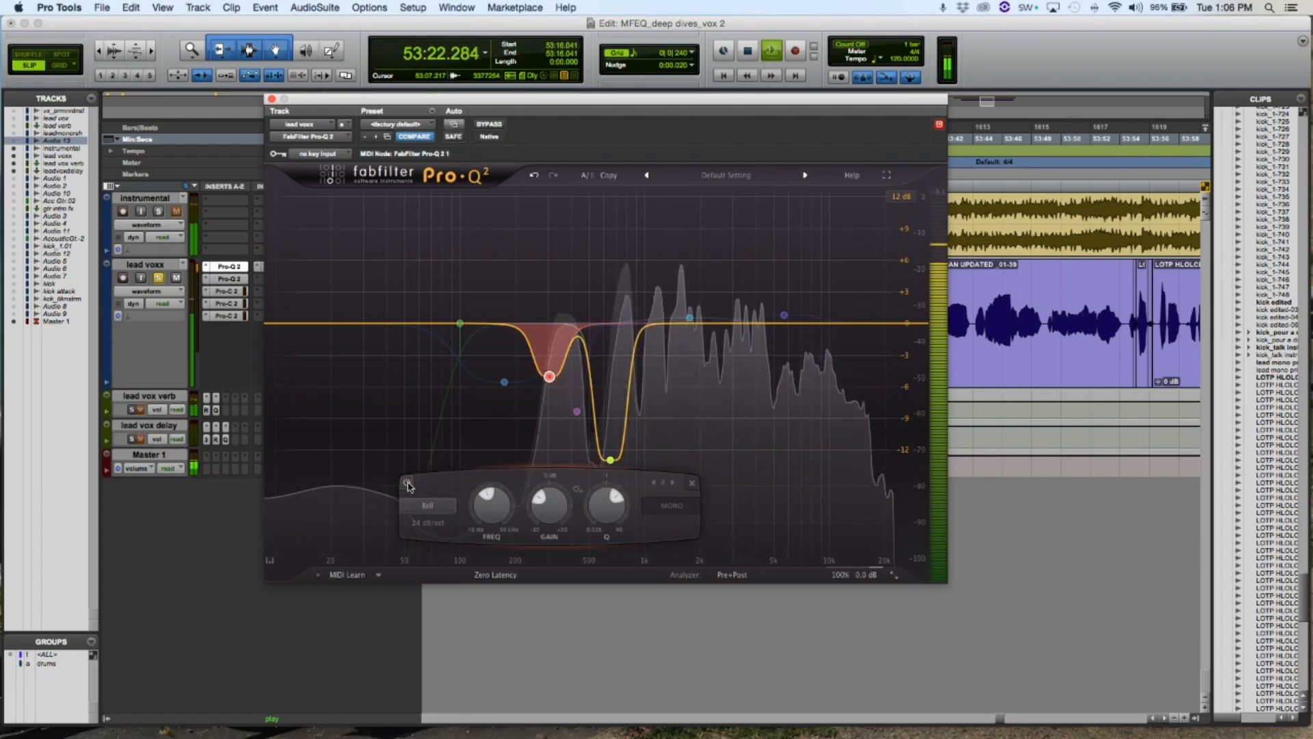
left_click(408, 483)
left_click(407, 483)
left_click(408, 483)
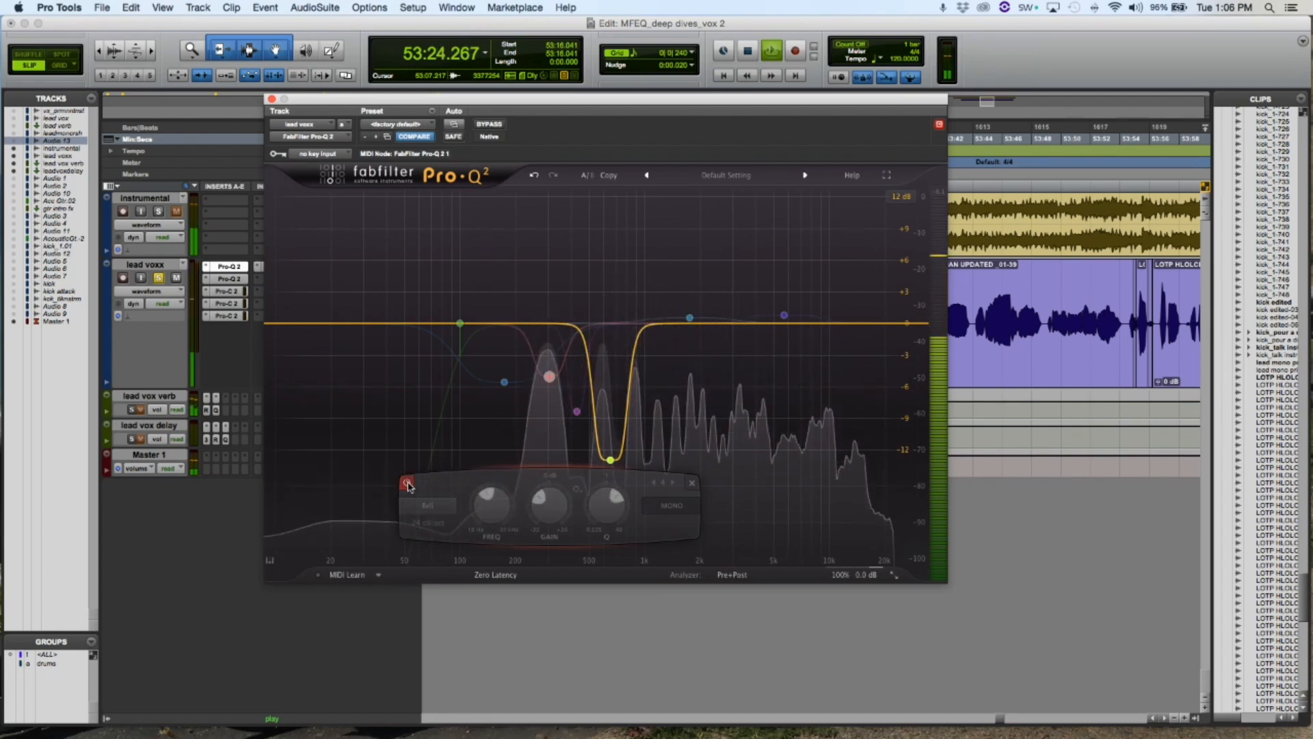
left_click(408, 482)
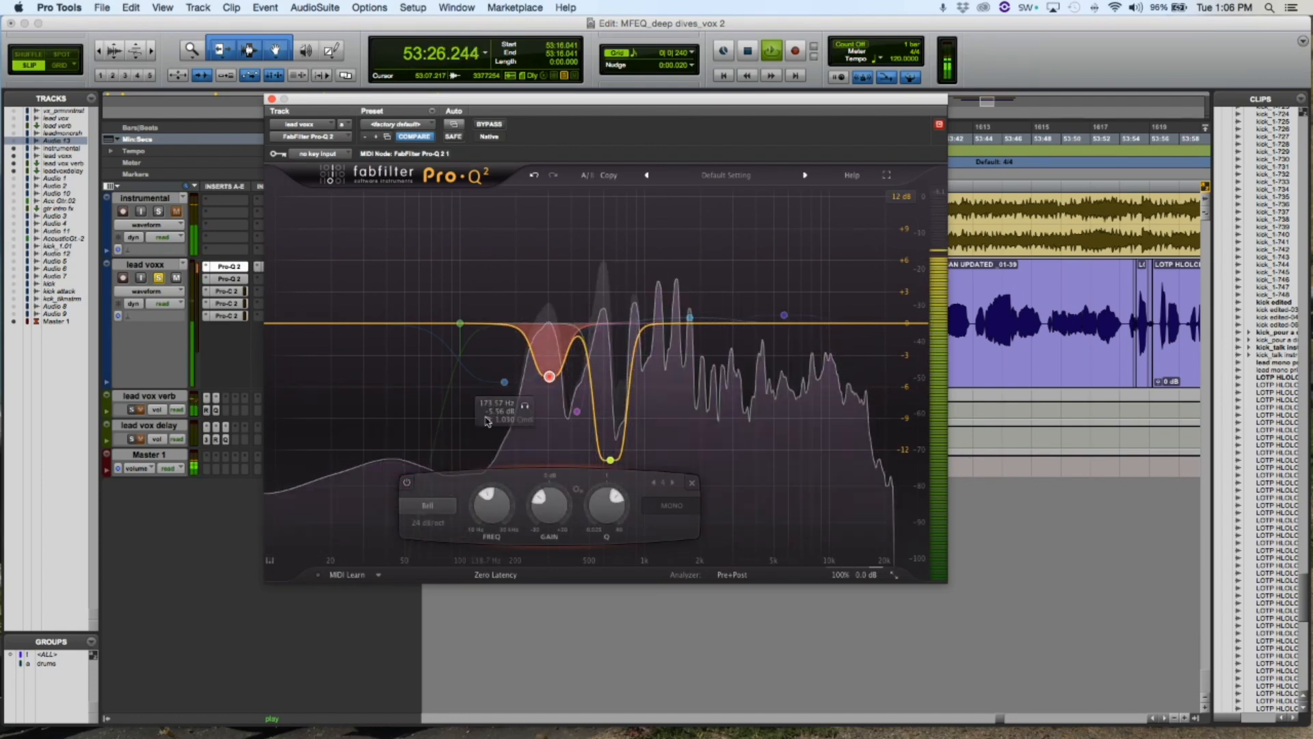
key("space")
Step: Audition the frequency range of the wide cut near 173 Hz during playback and re-enable that band
left_click(504, 384)
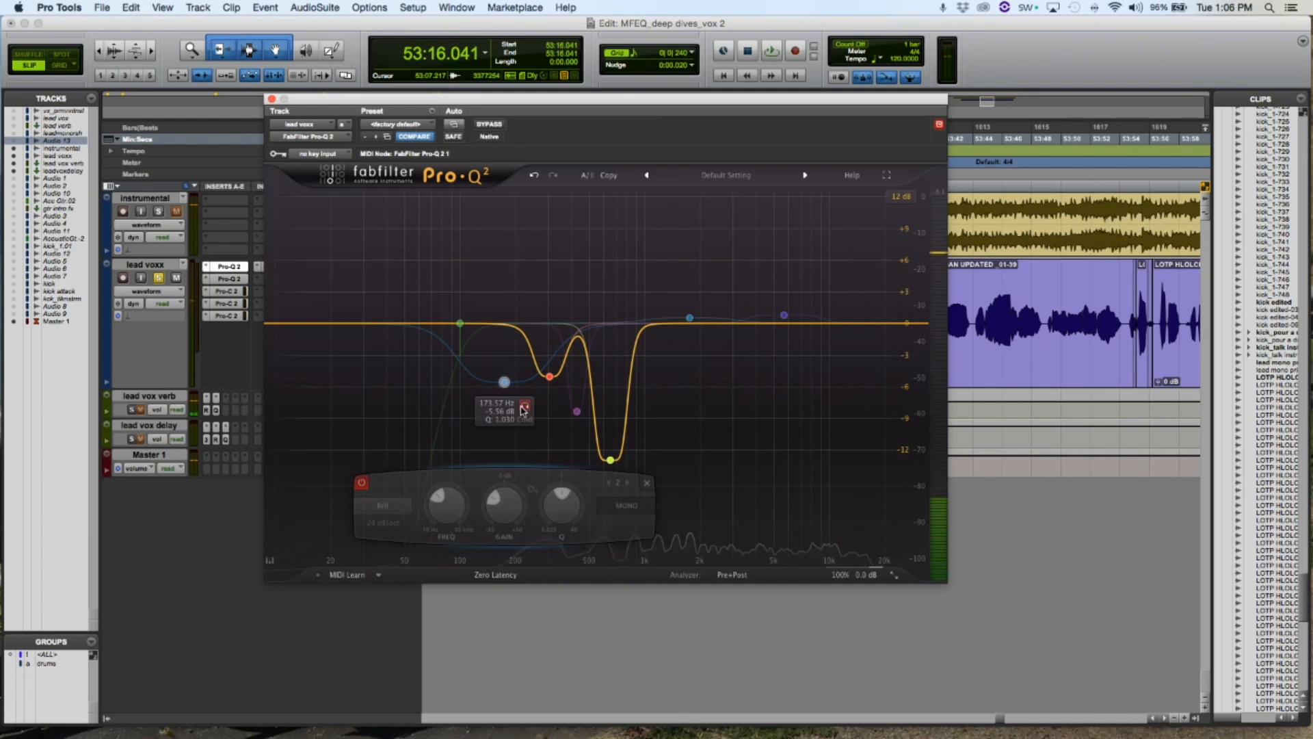
left_click(523, 409)
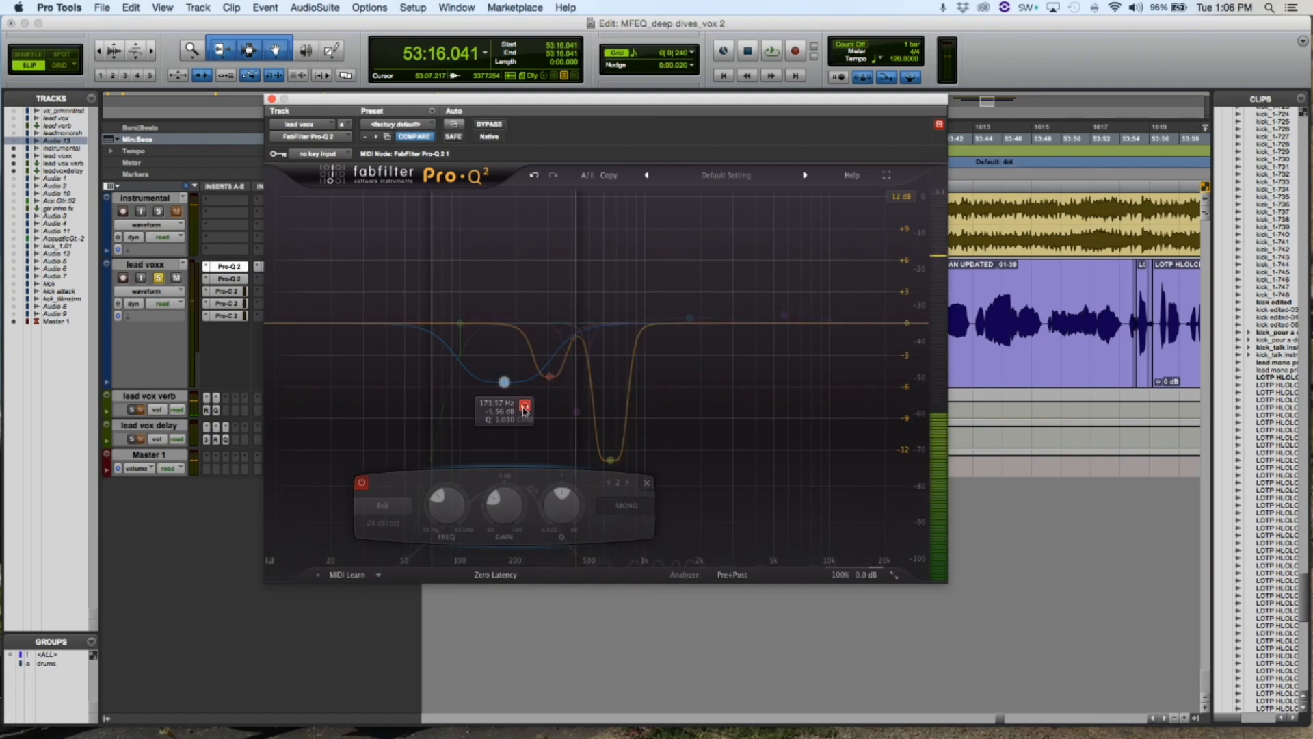
key("space")
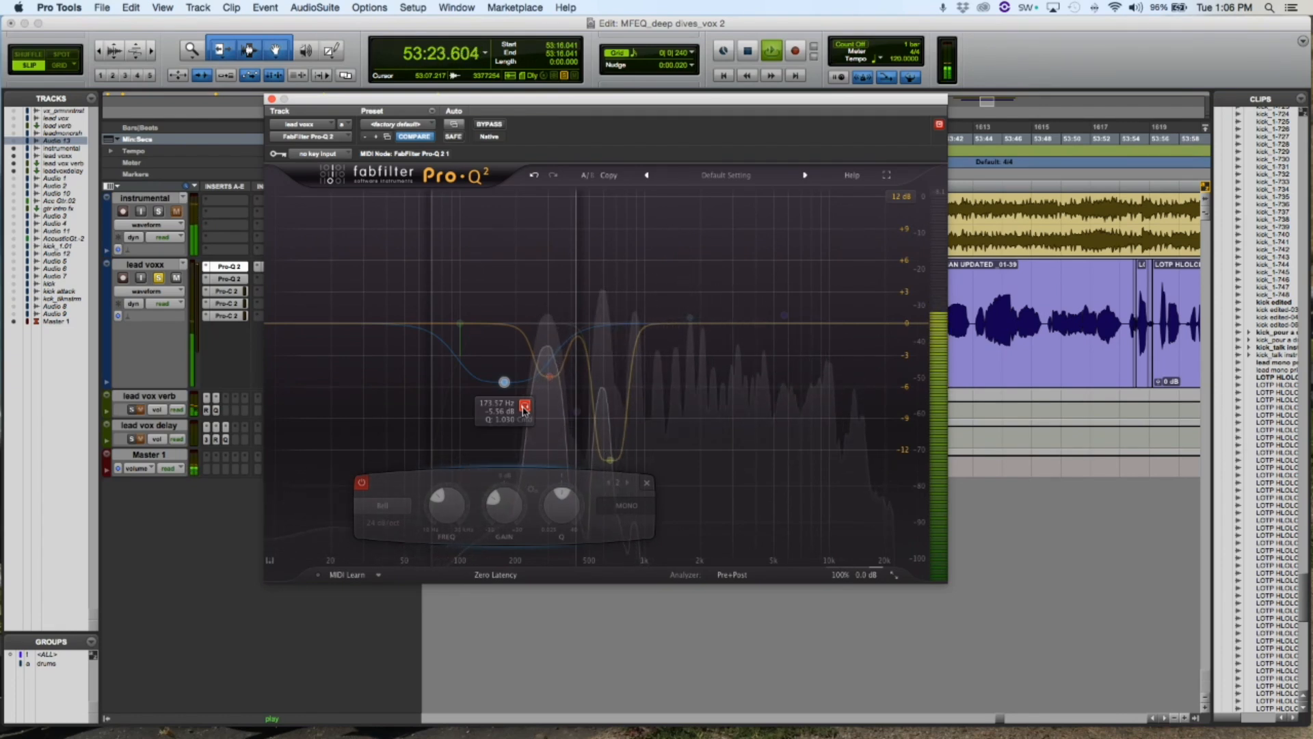
left_click(523, 407)
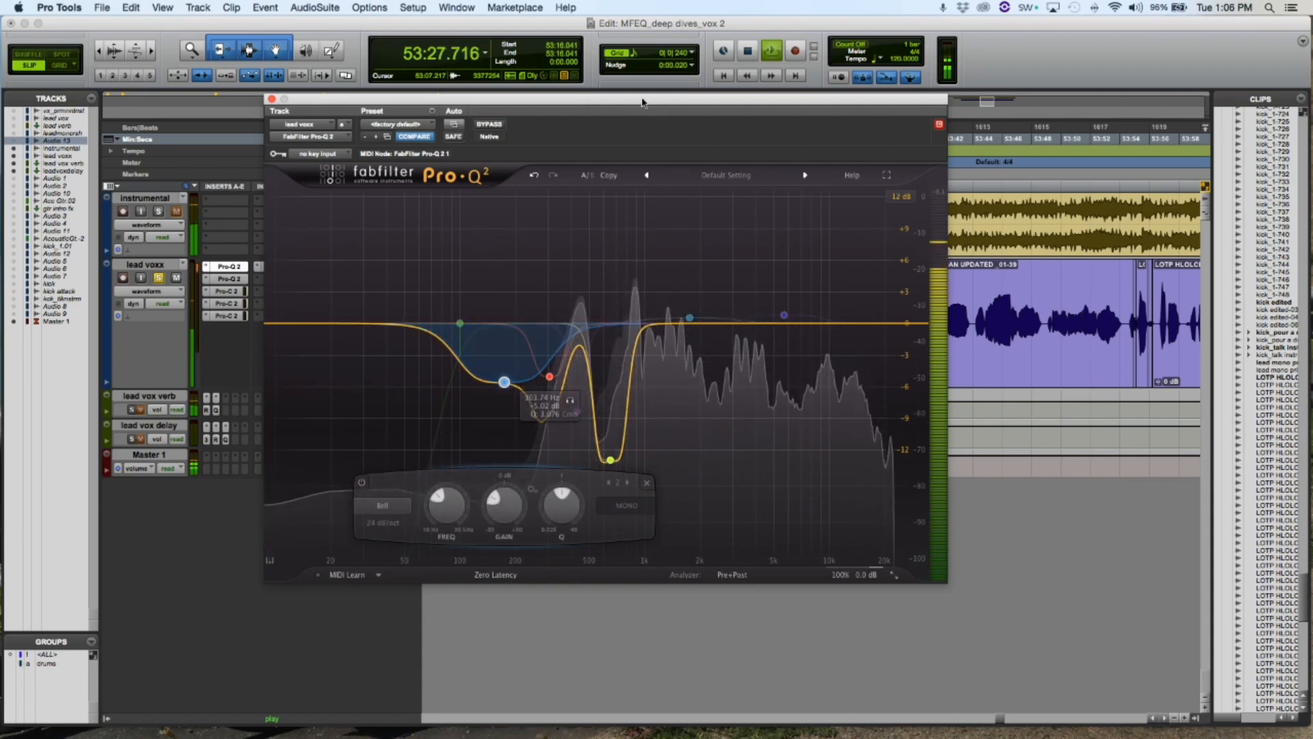
Step: Stop playback, move the Pro-Q 2 window off the lead voxx clips and set the playback start to about 53:24.6
mouse_move(504, 385)
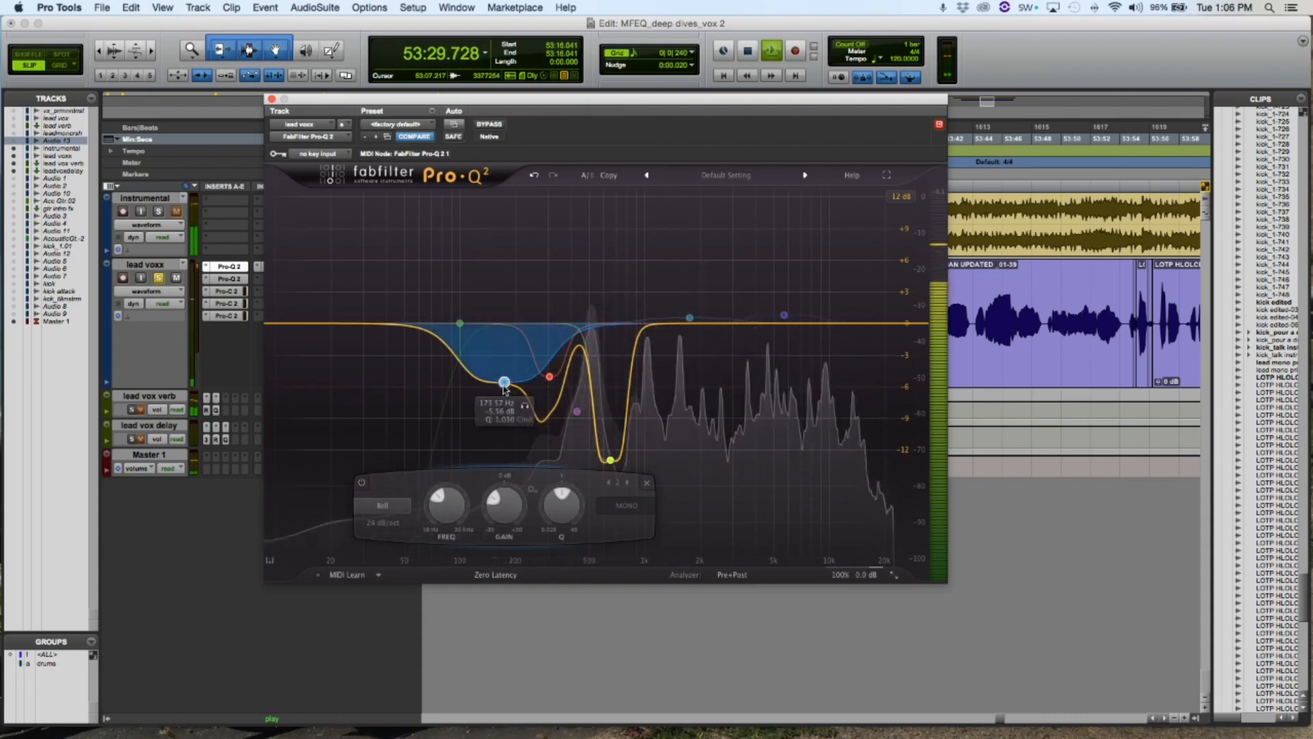
left_click_drag(624, 104, 409, 101)
key("space")
left_click_drag(622, 104, 753, 125)
Step: Re-enable the 24 dB/oct low cut near 100 Hz and listen from about 53:24.6
mouse_move(393, 328)
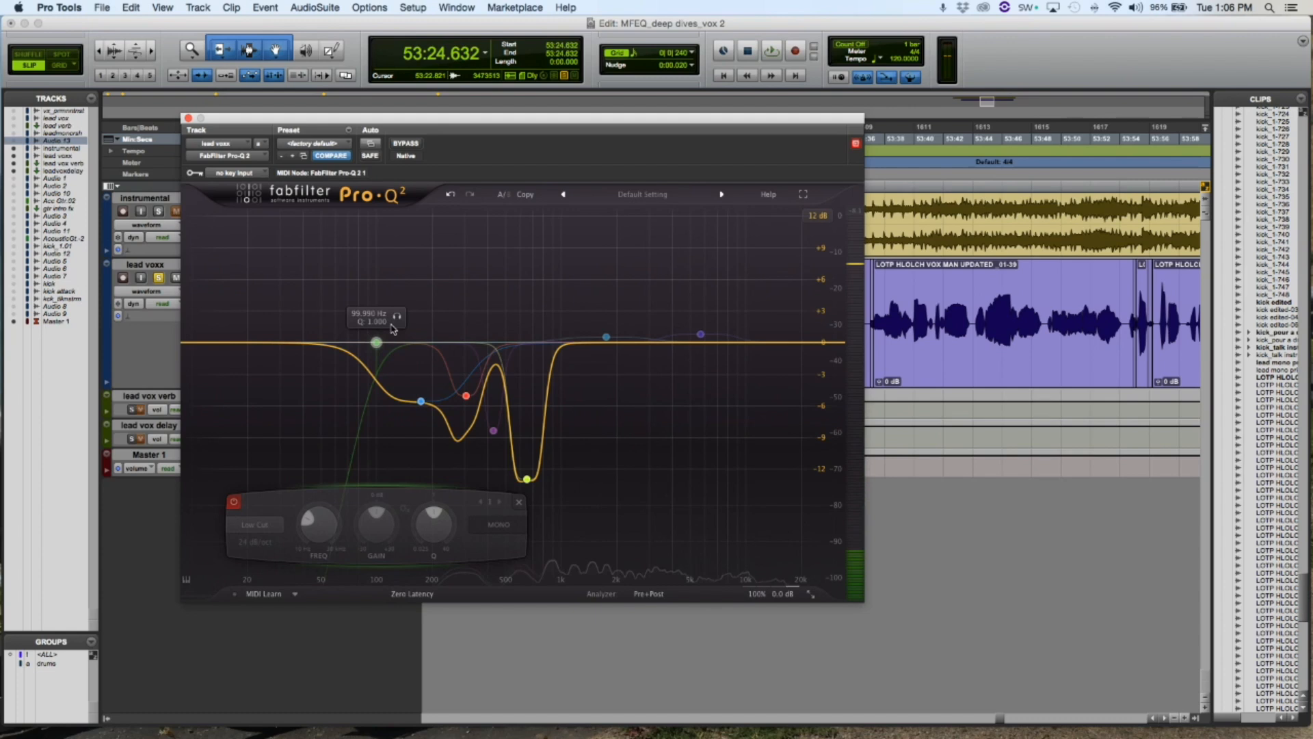
left_click(234, 503)
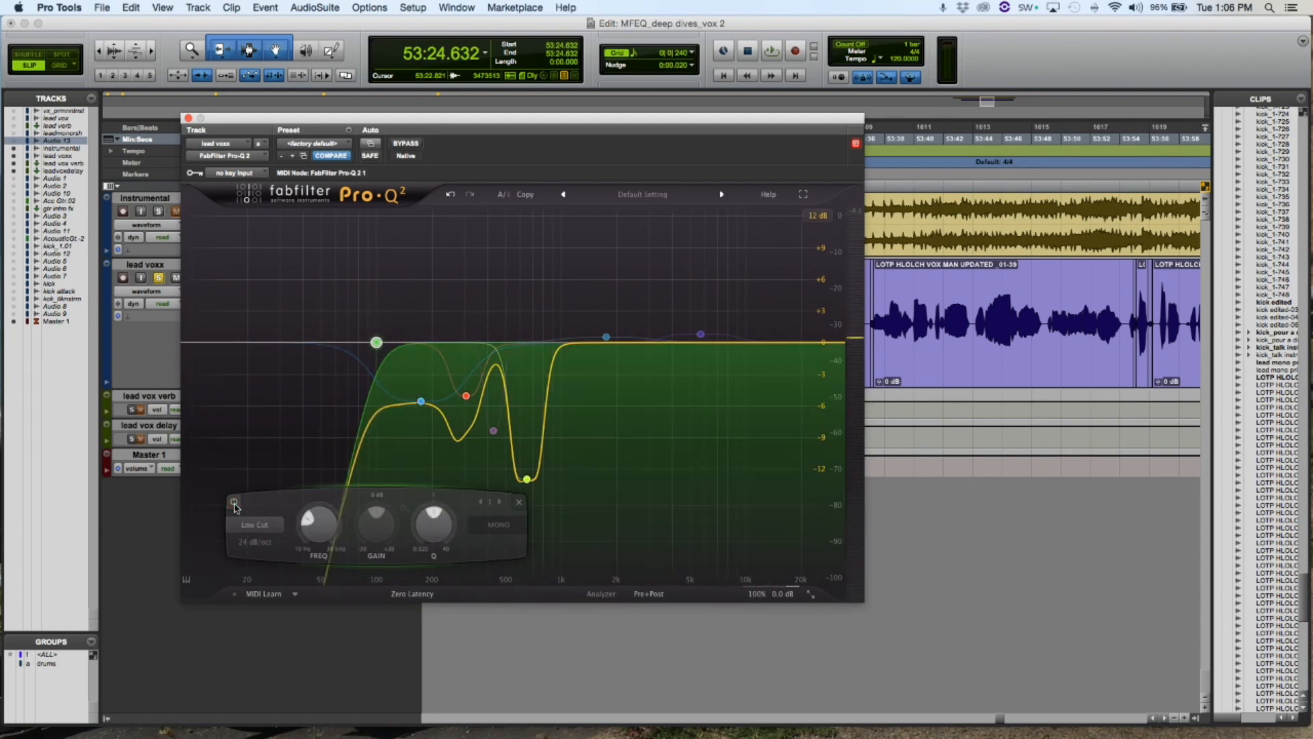
key("space")
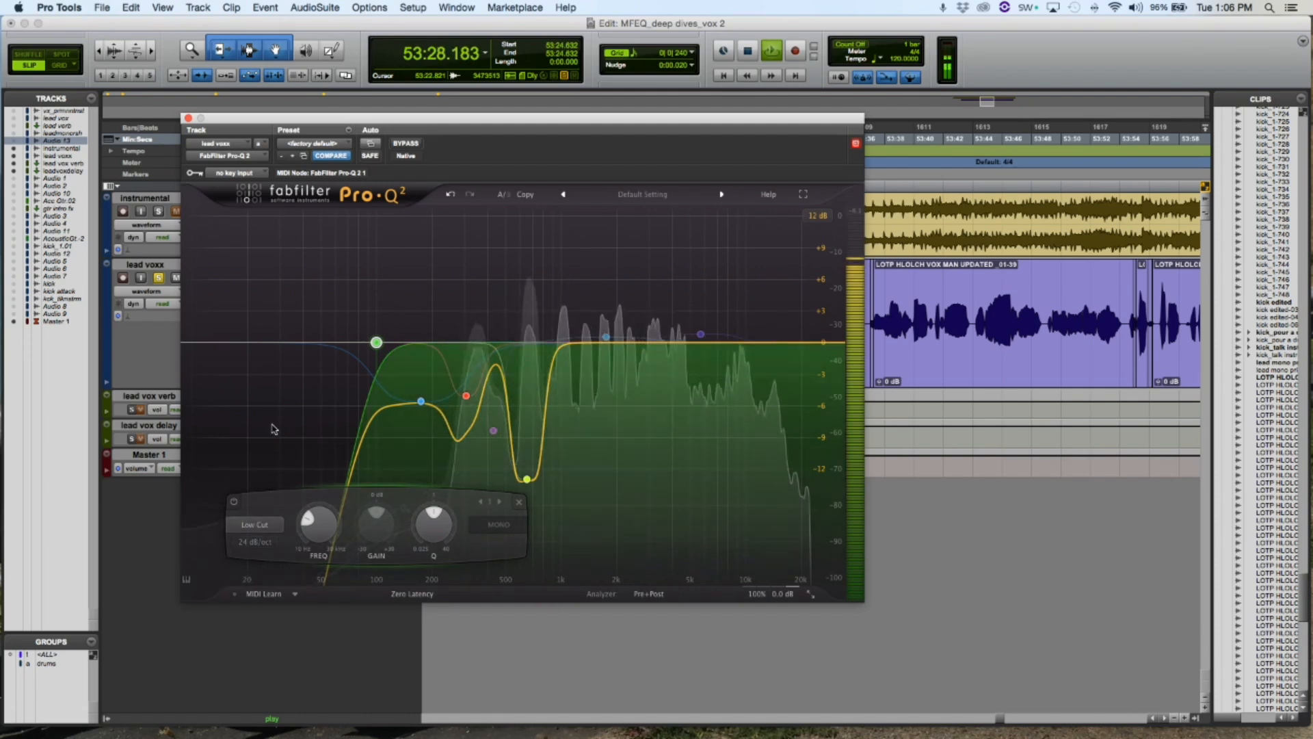
key("space")
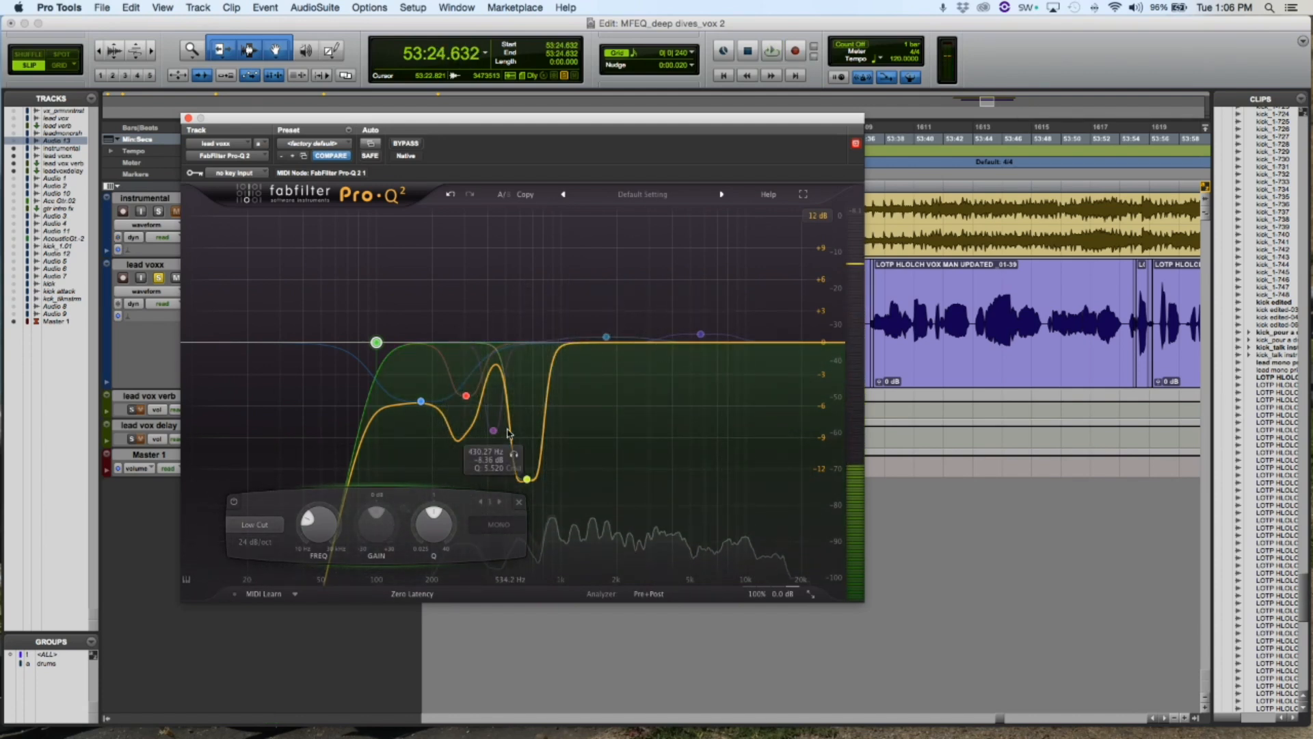
Step: Audition only the frequency range of the narrow 430.27 Hz cut, playing from about 53:24.6
left_click(494, 431)
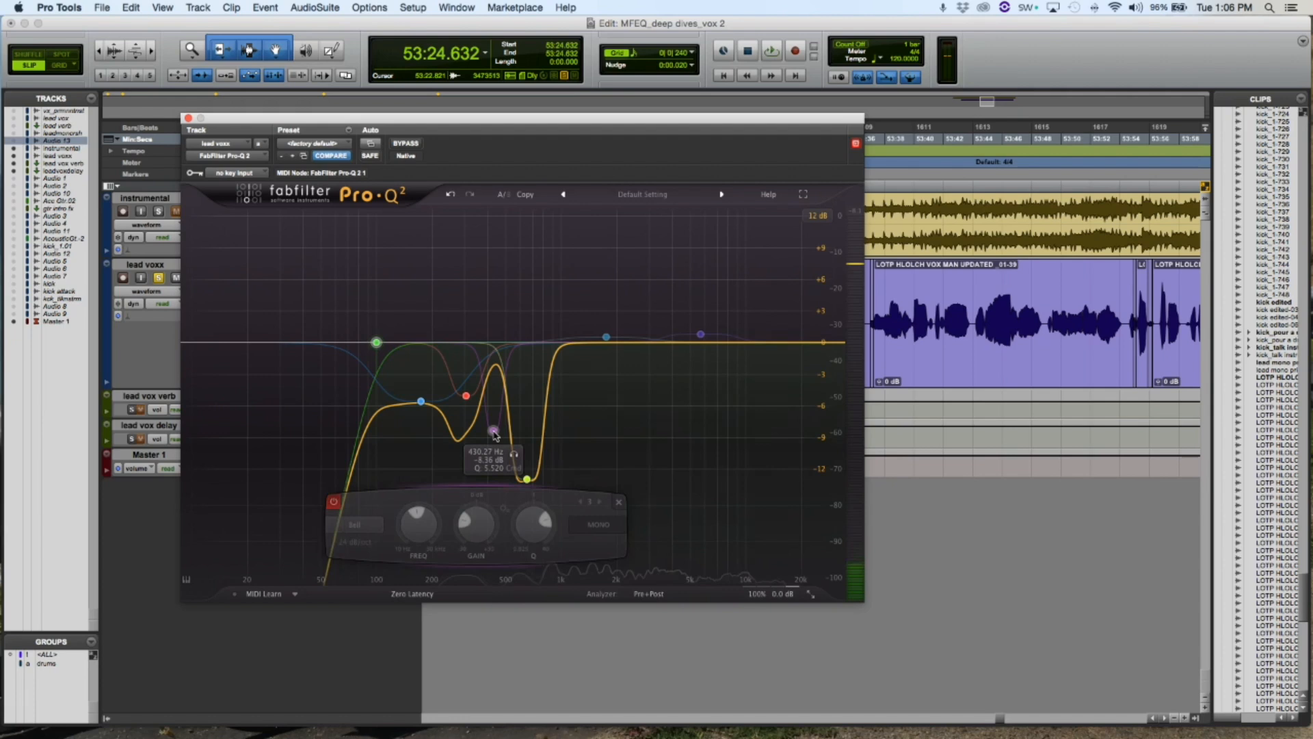
left_click(514, 455)
key("space")
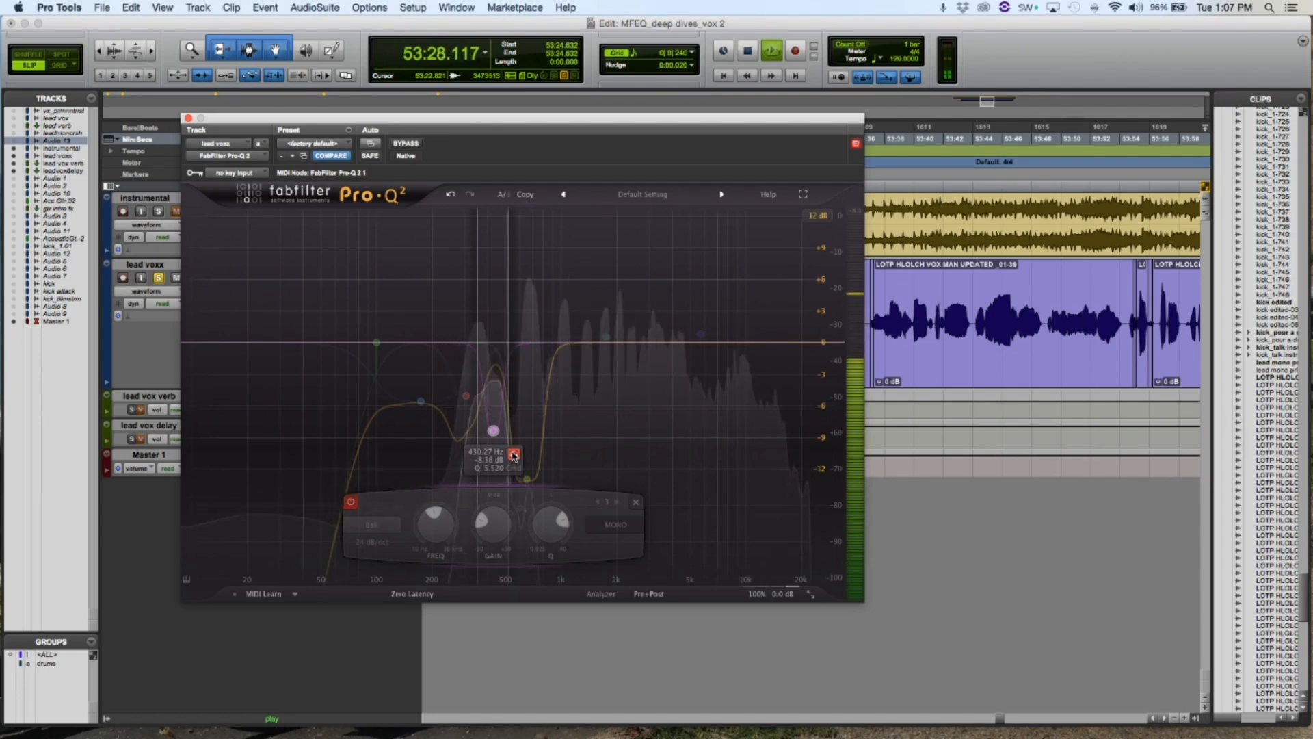
left_click(515, 455)
key("space")
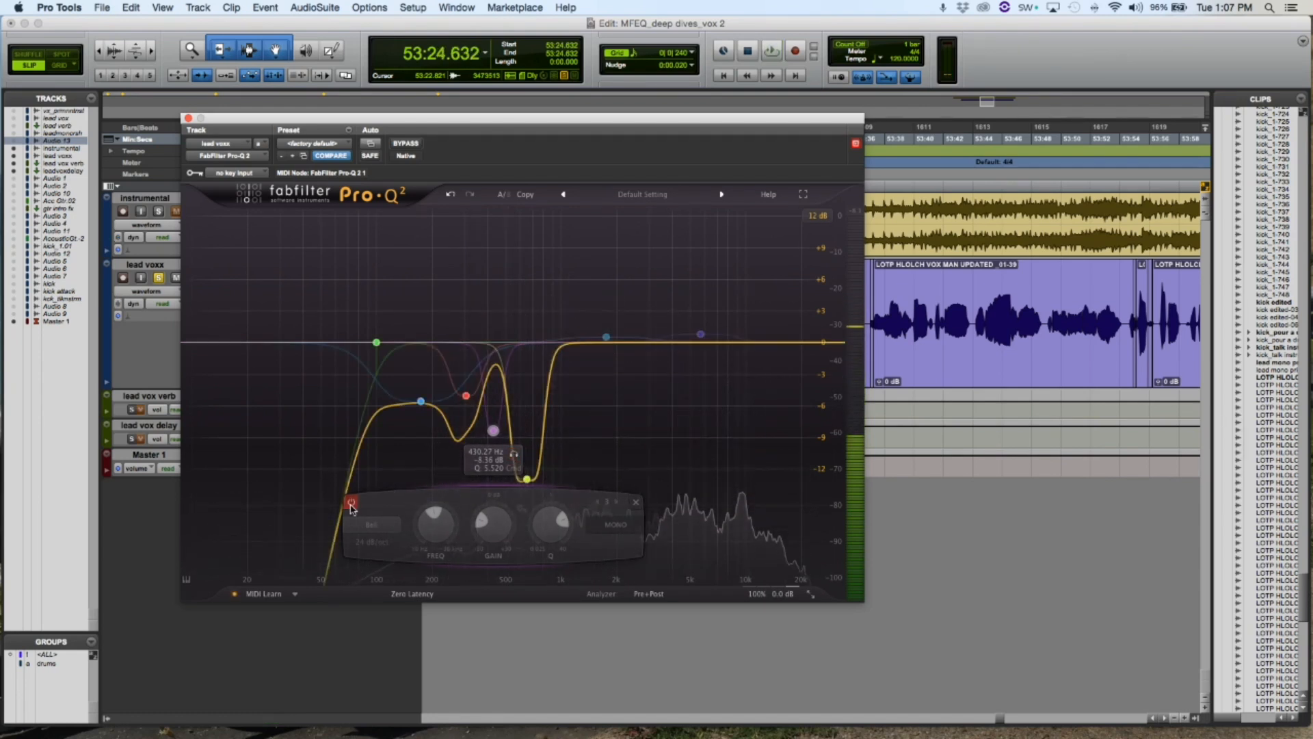
Step: Re-enable the 430.27 Hz cut and compare playback with and without it from about 53:24.6, leaving it on
key("space")
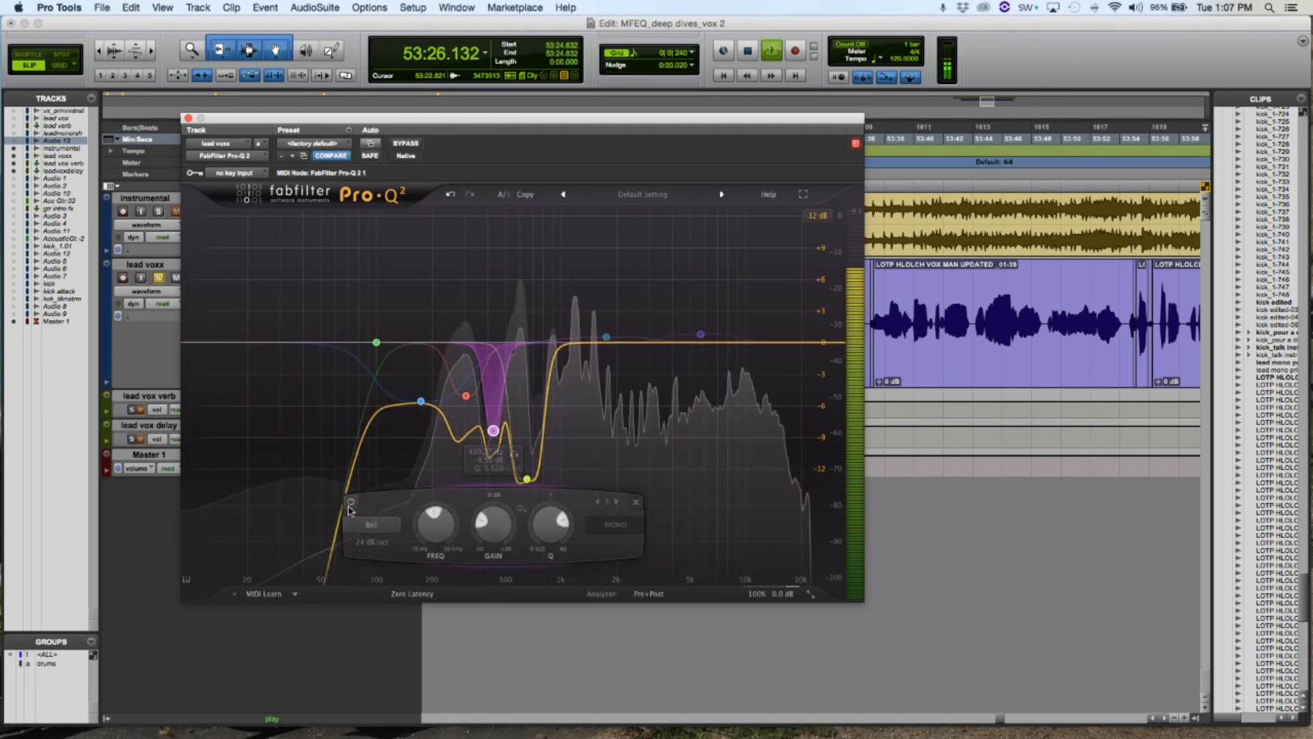
left_click(351, 504)
key("space")
key("space")
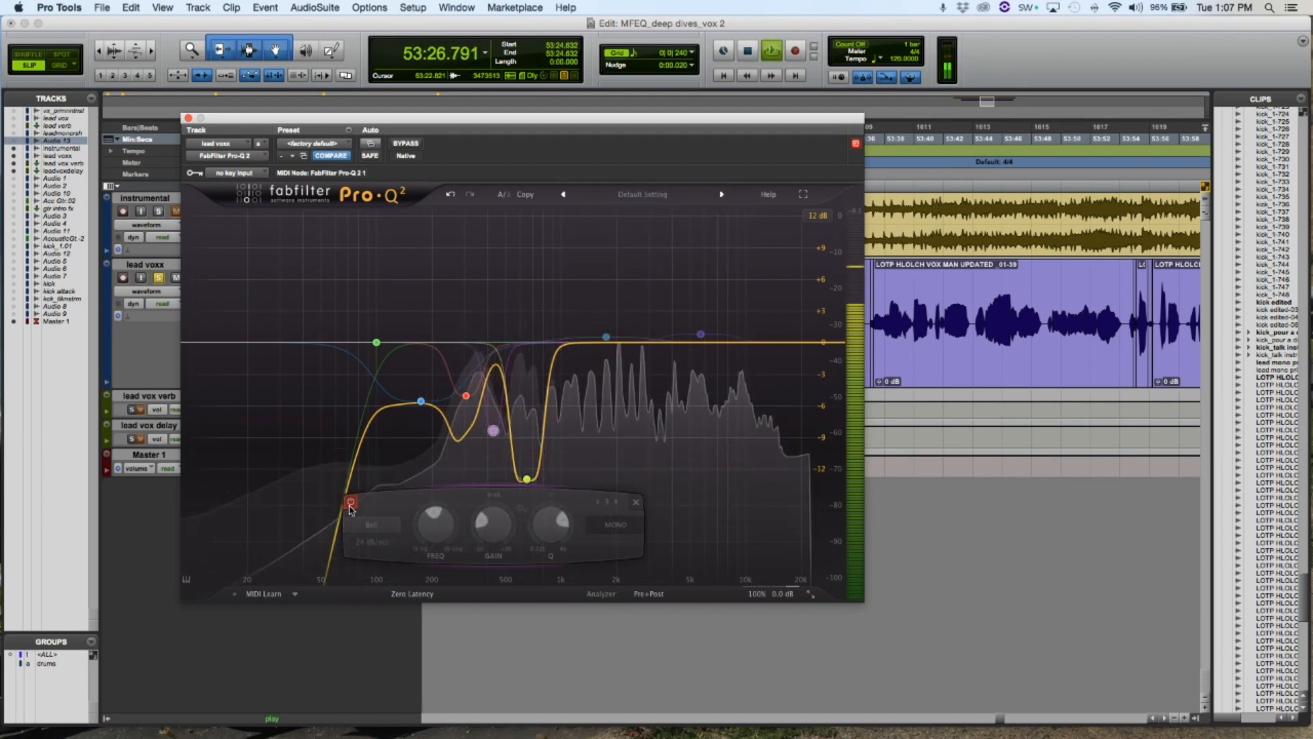
left_click(350, 503)
key("space")
key("space")
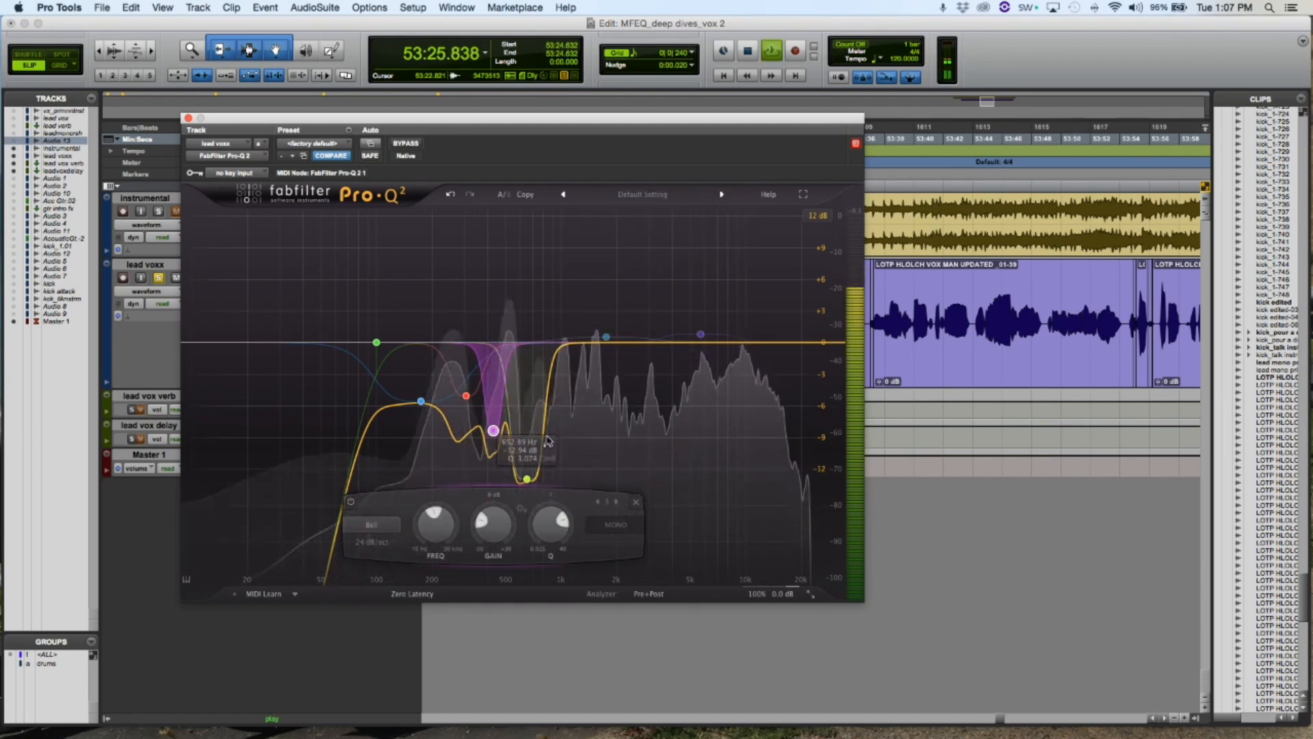
key("space")
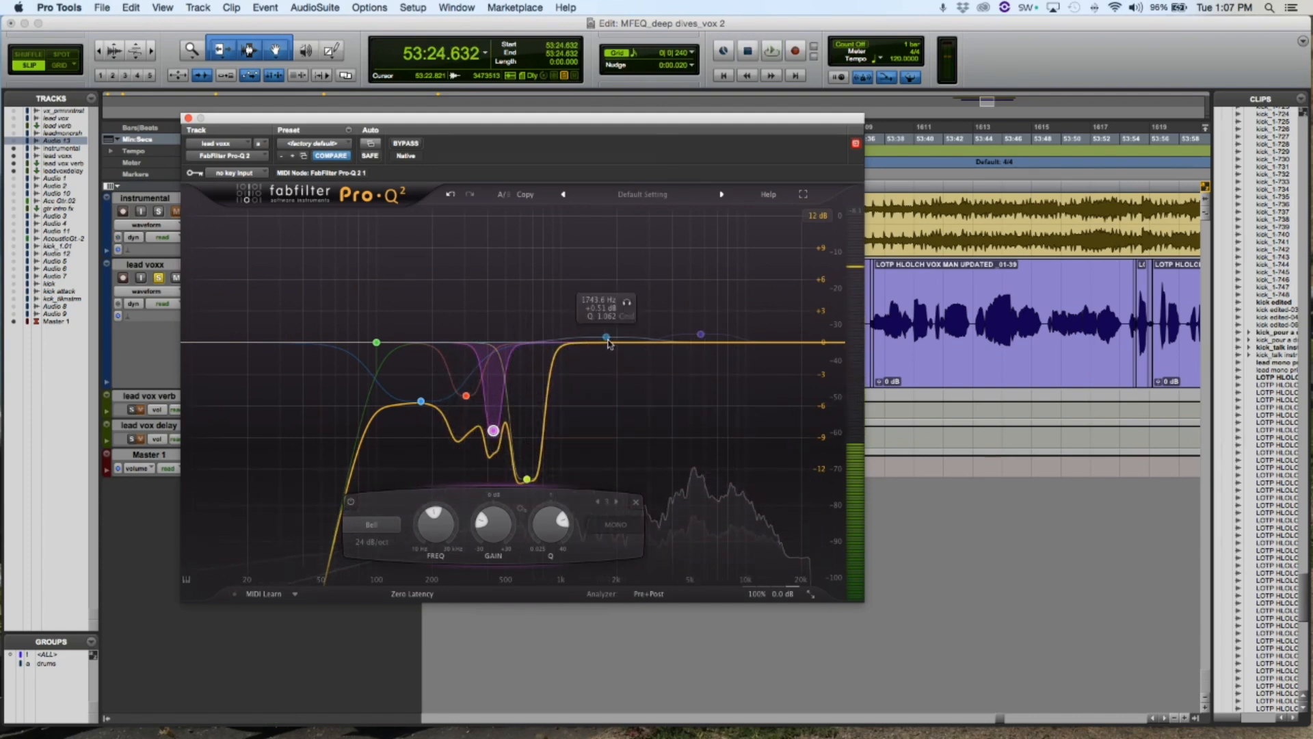
Step: Re-enable the small boost near 1.74 kHz and audition its frequency range, playing from about 53:16.0
left_click(606, 336)
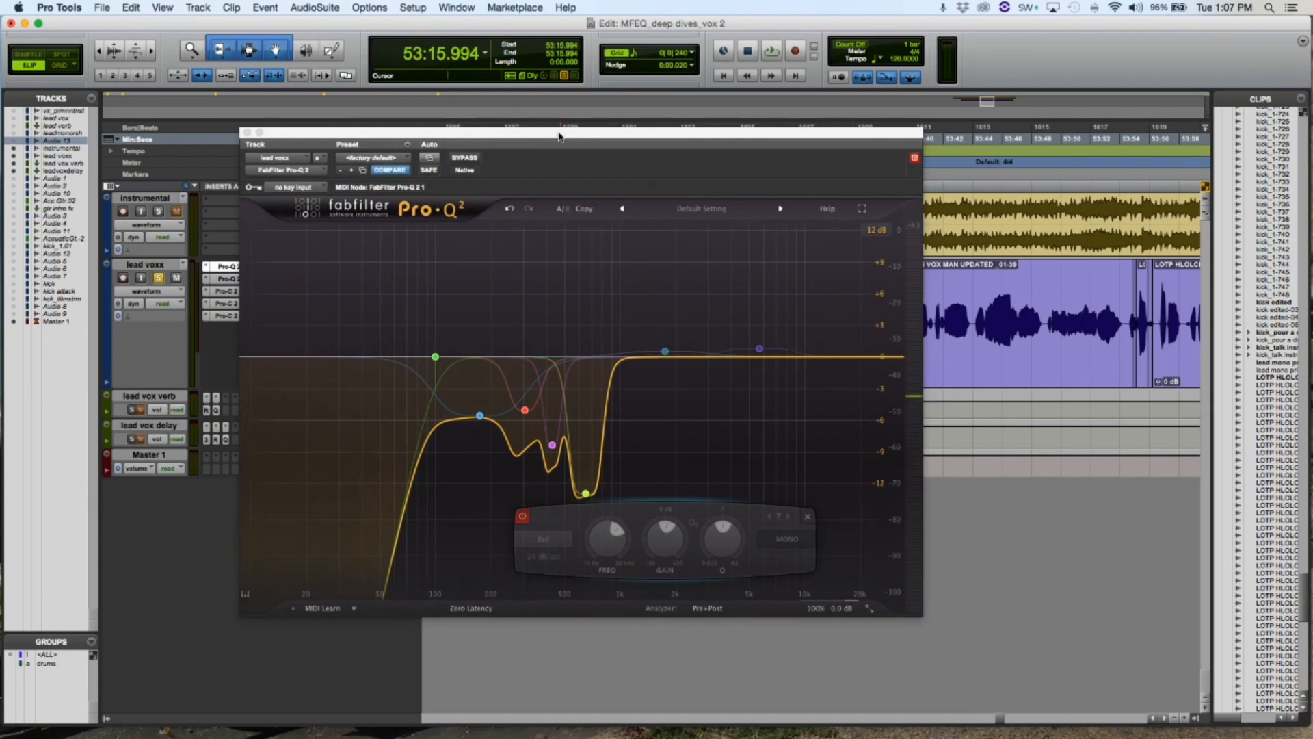
left_click_drag(559, 136, 559, 135)
key("space")
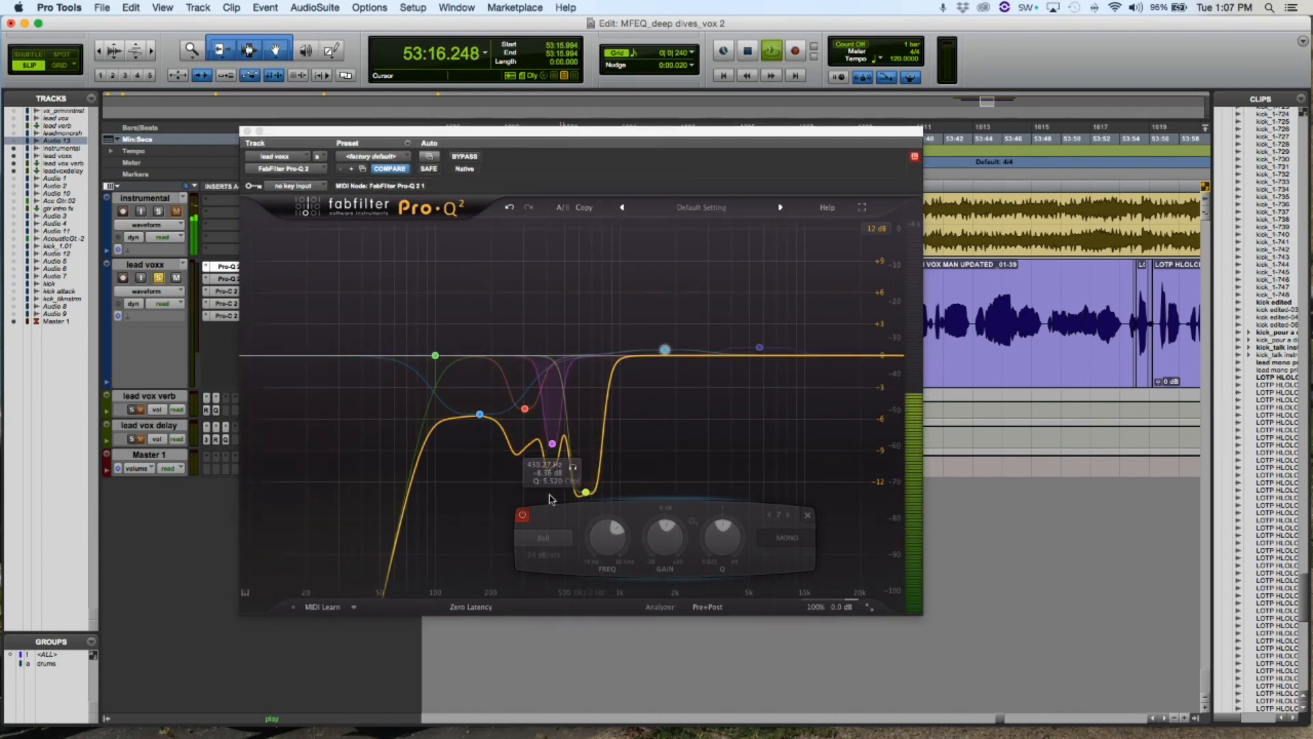
left_click(524, 517)
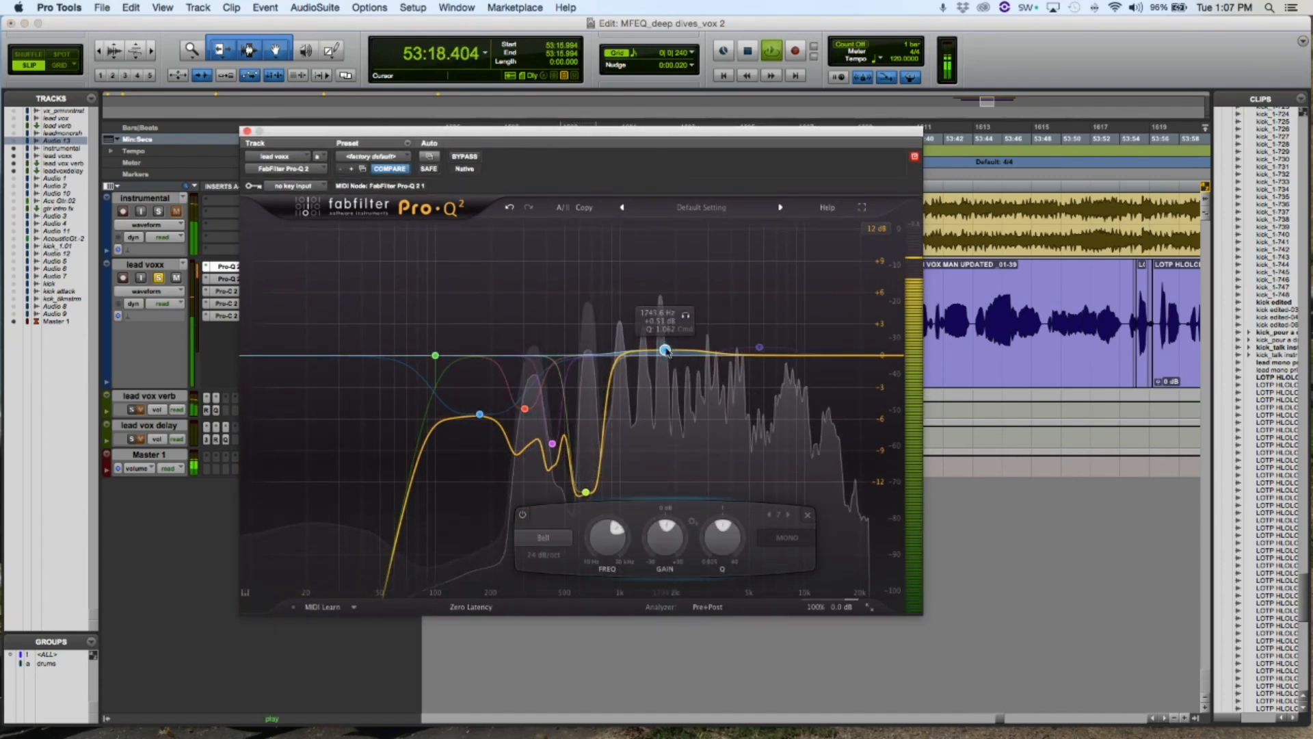
left_click(686, 316)
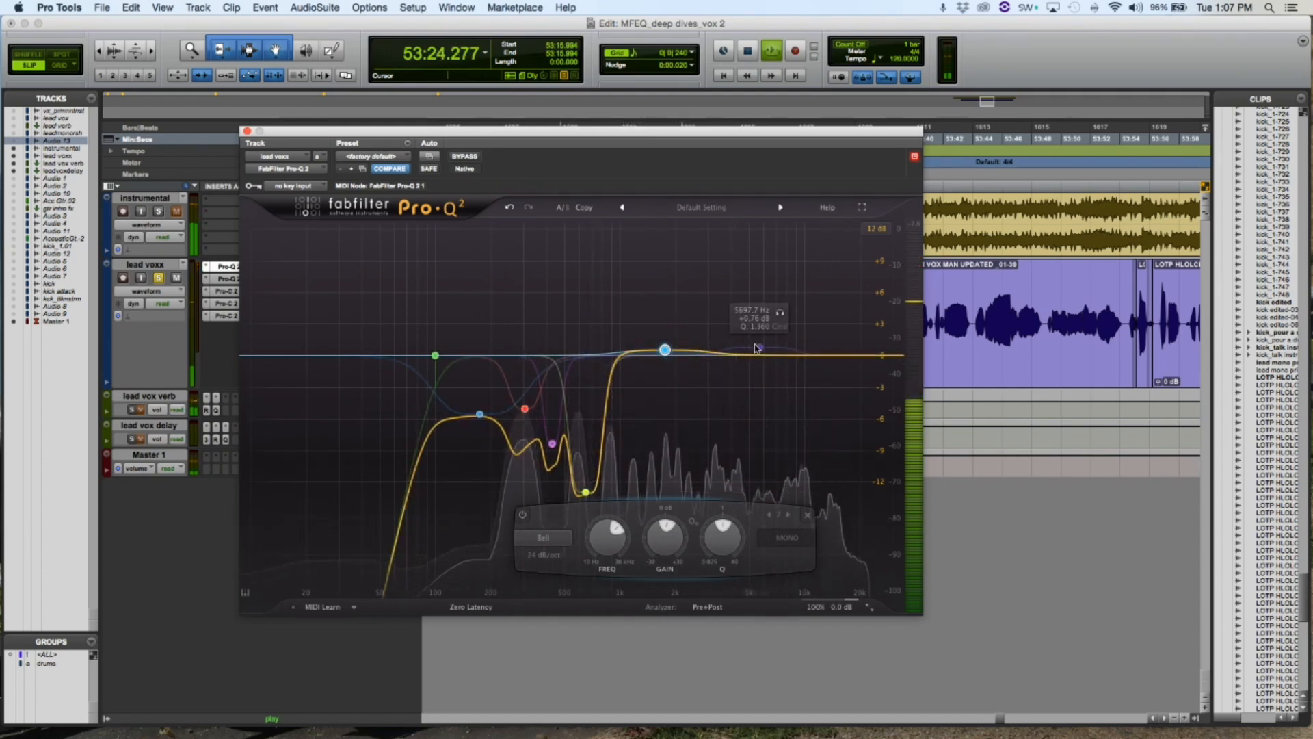
Step: Audition the frequency range of the small boost near 5.7 kHz from about 53:16.0 and re-enable that band
key("space")
left_click(780, 314)
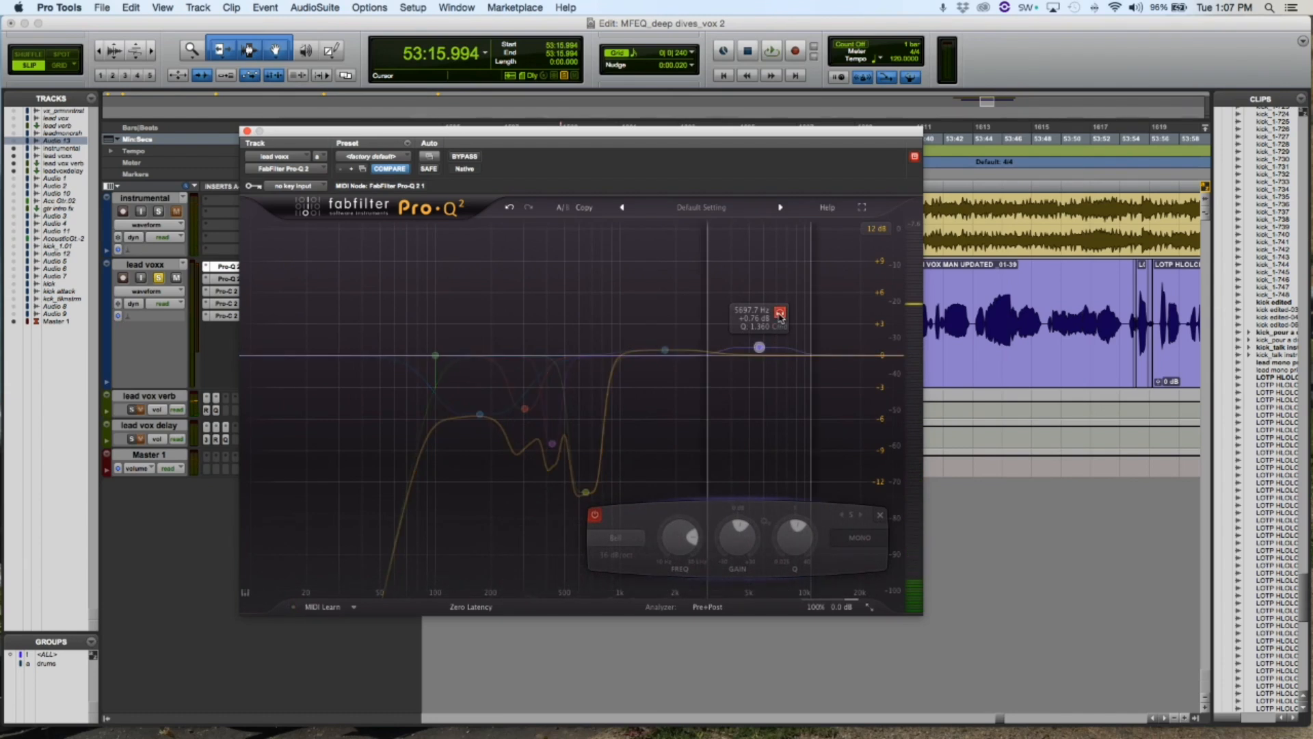
key("space")
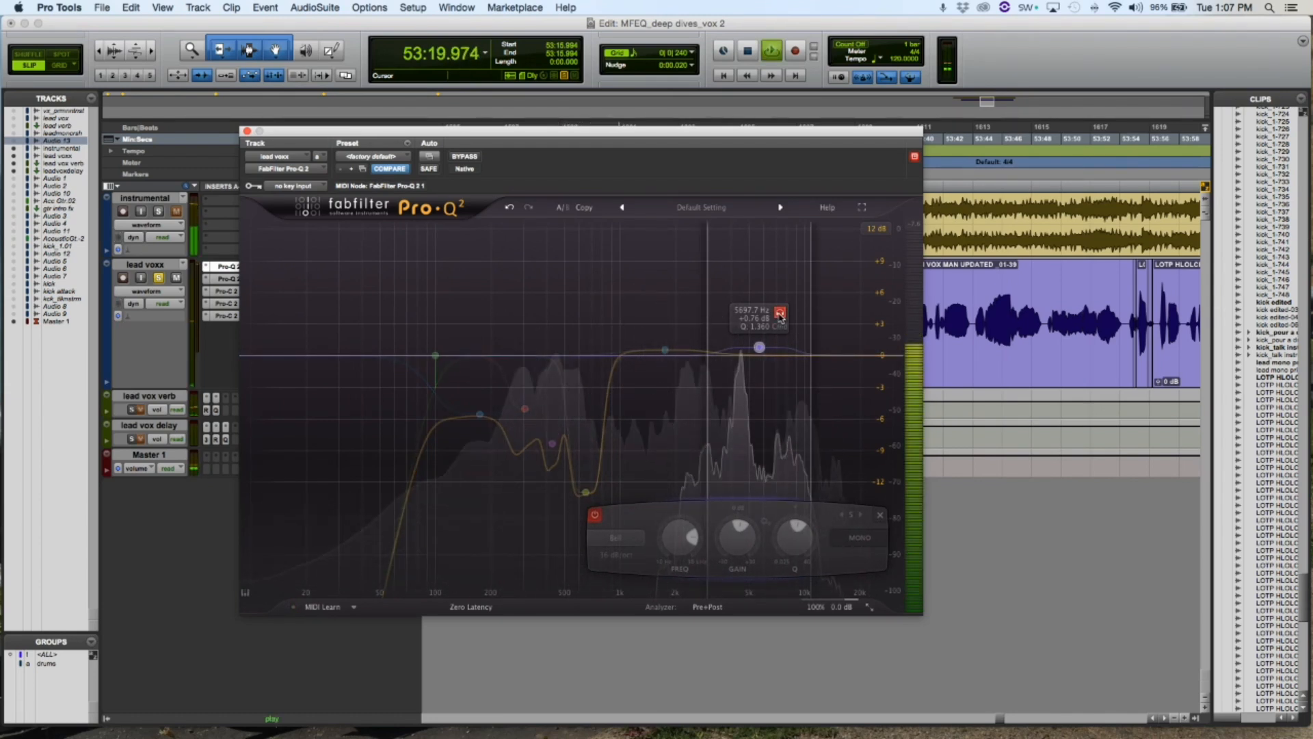
left_click(780, 316)
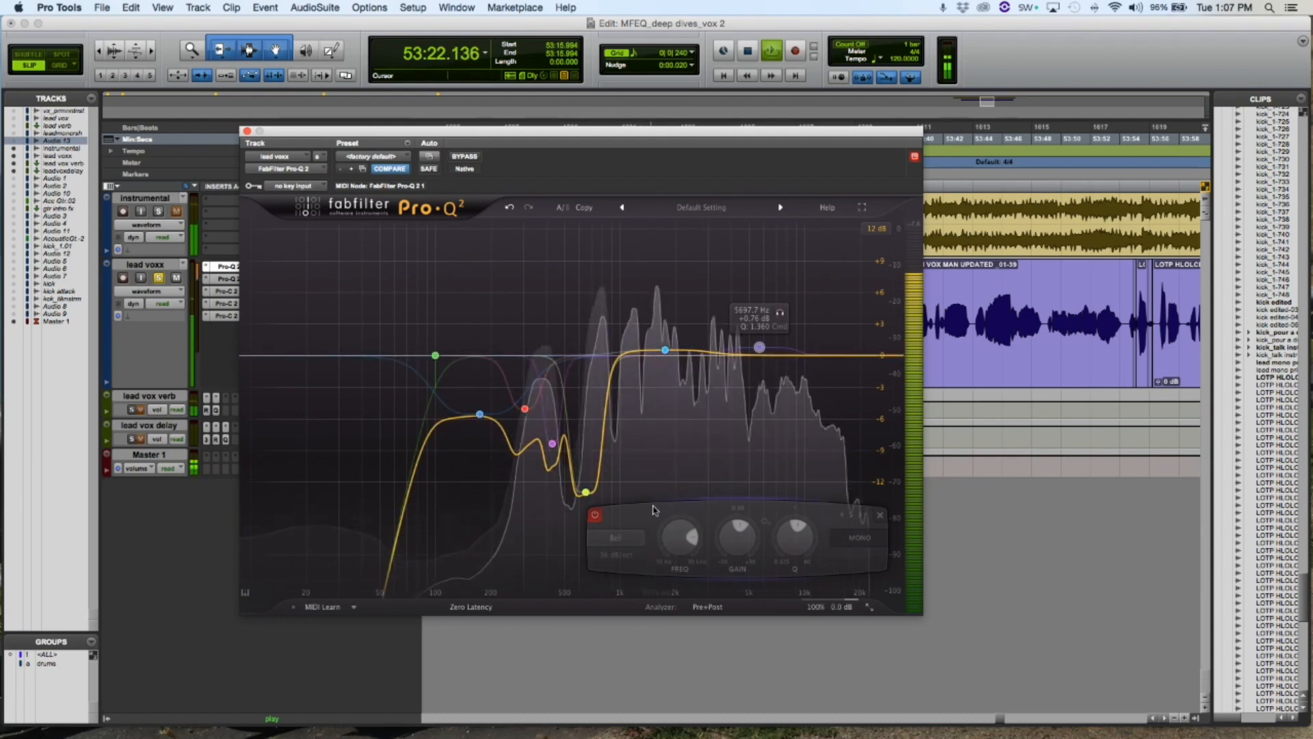
key("space")
Step: Compare playback from about 53:16.0 with the whole first Pro-Q 2 bypassed and active, leave it active and close it
left_click(465, 157)
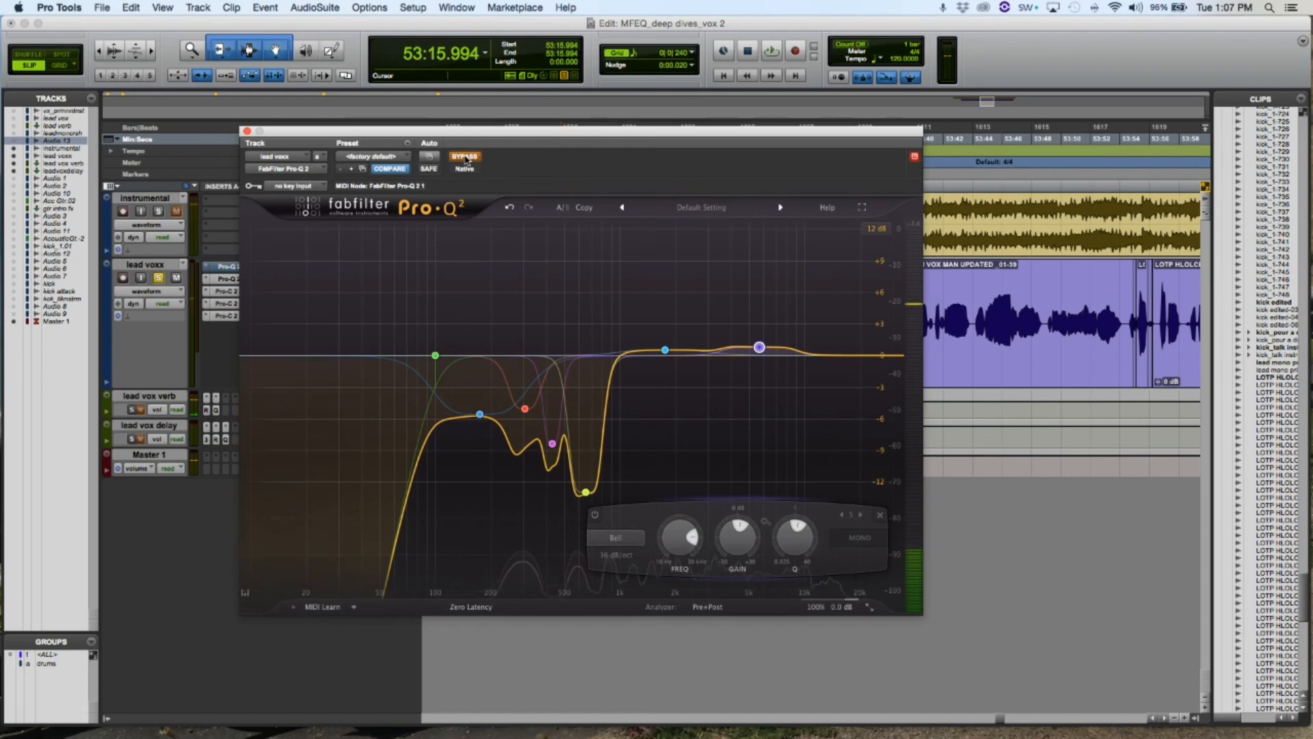
key("space")
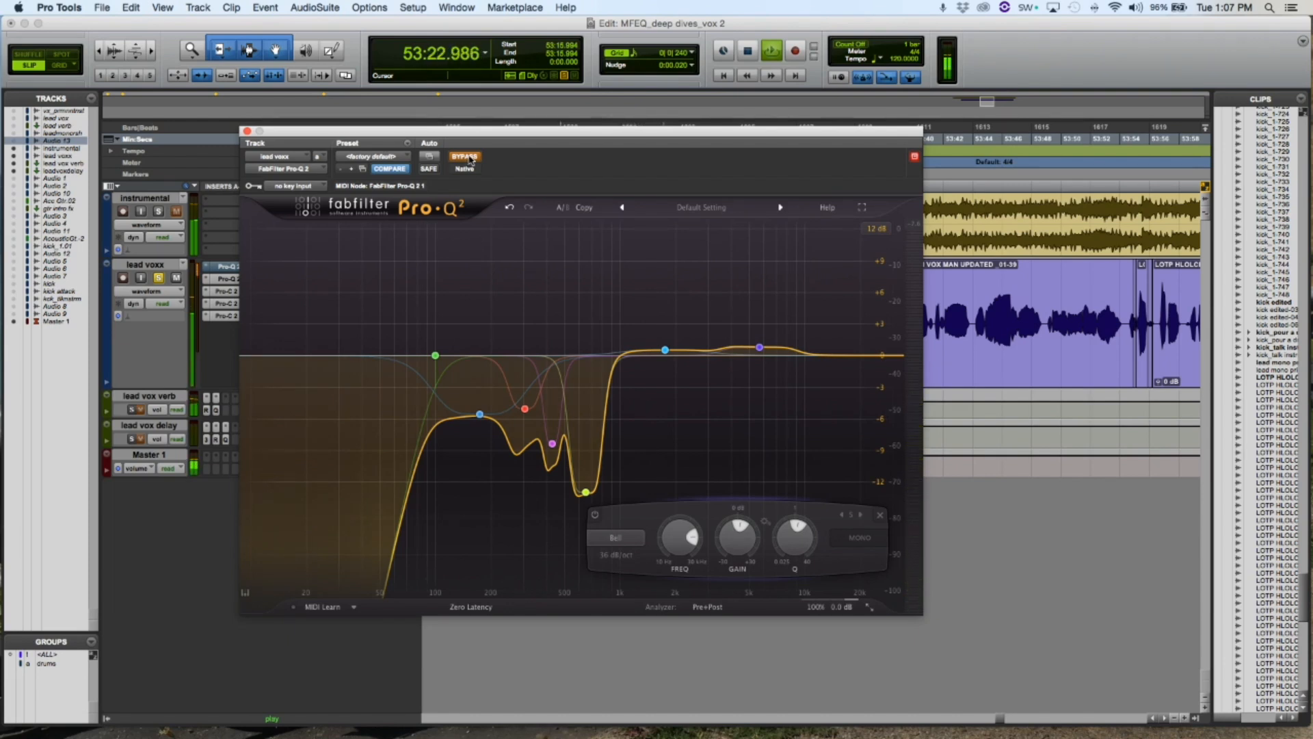
key("space")
left_click(471, 160)
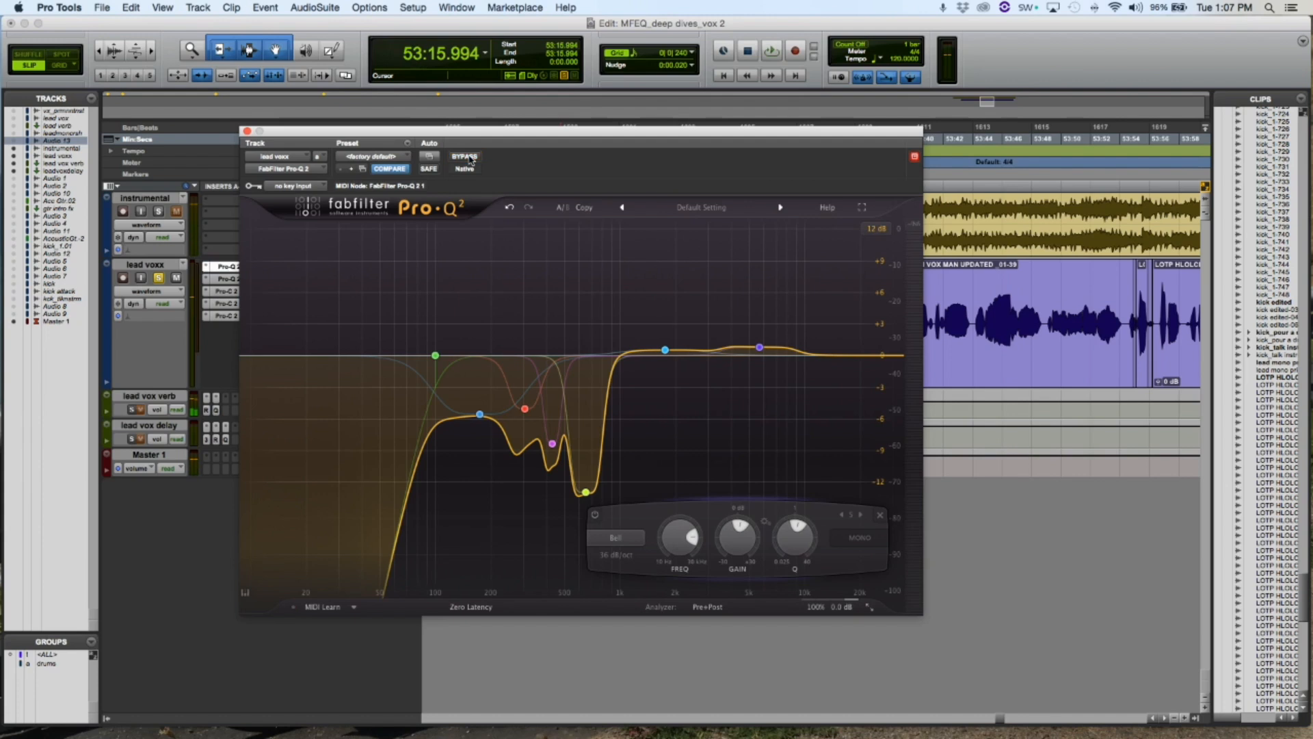
key("space")
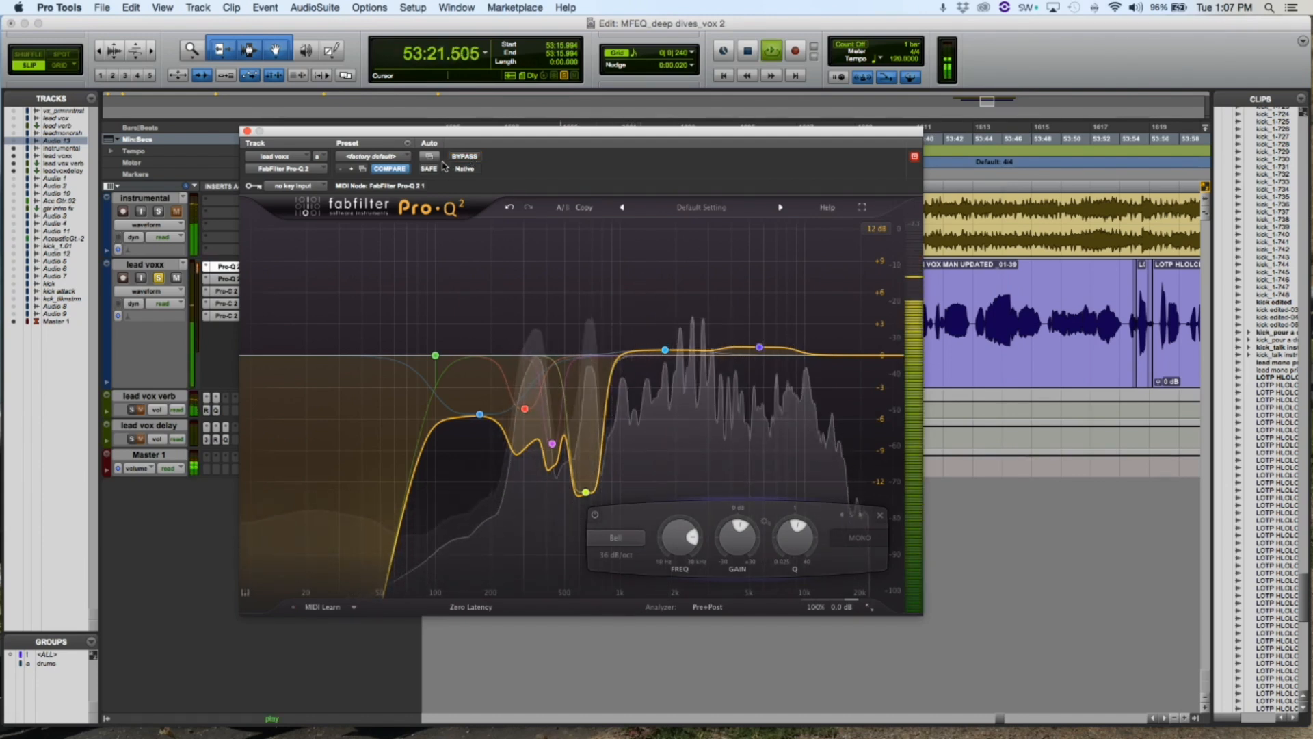
key("space")
left_click(248, 131)
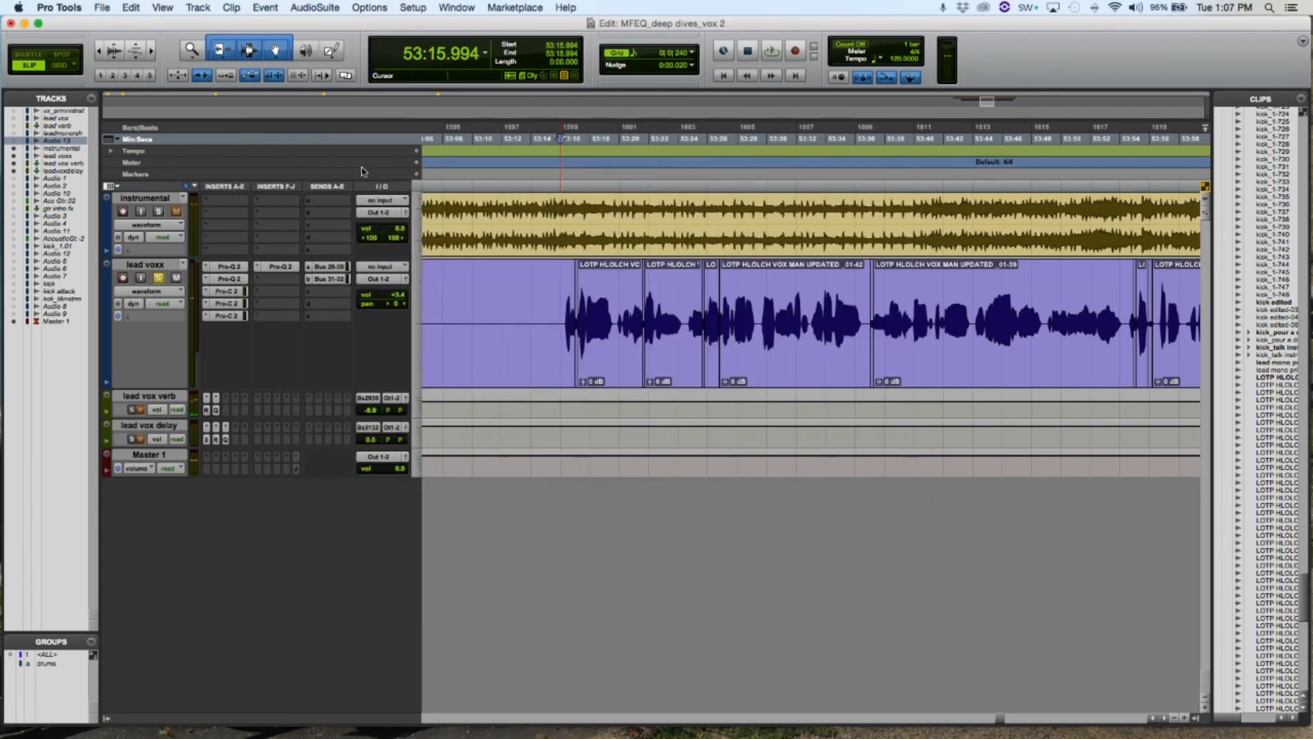
Step: Open the second Pro-Q 2 insert on lead voxx and disable both of its bands together
left_click(239, 279)
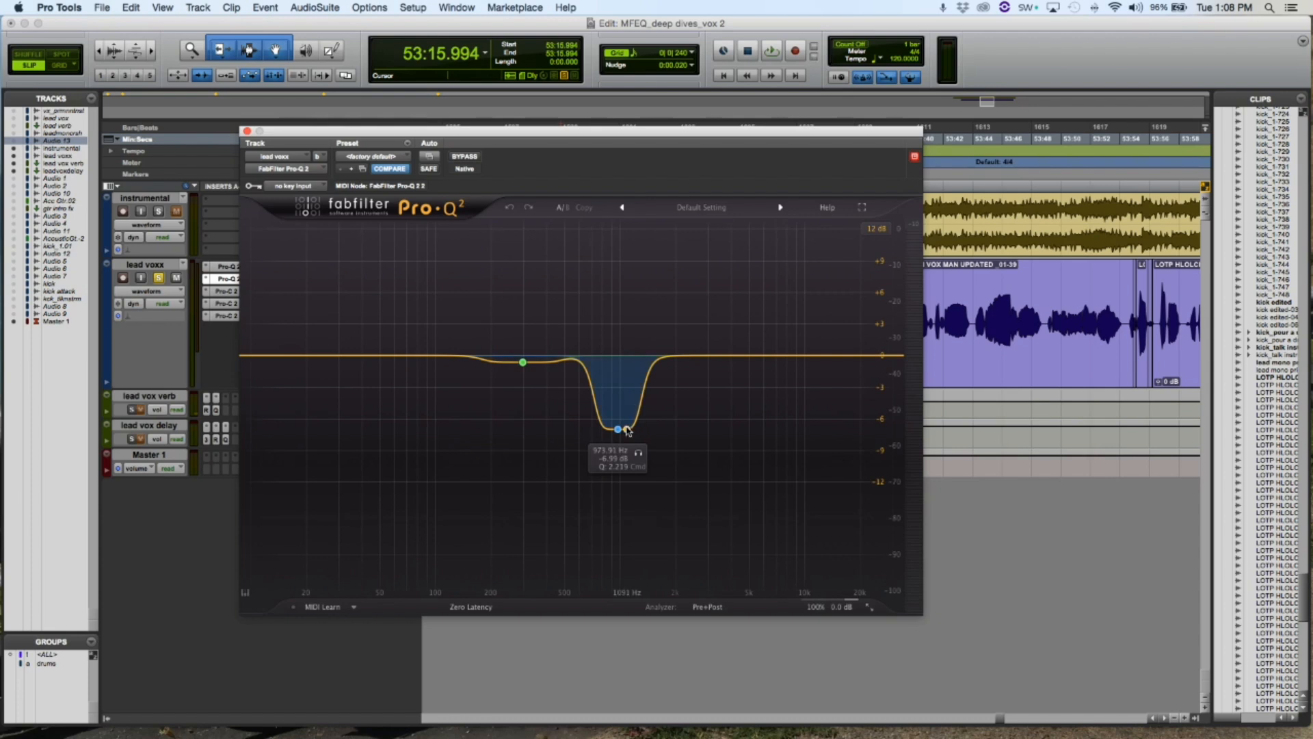
left_click_drag(690, 314, 469, 473)
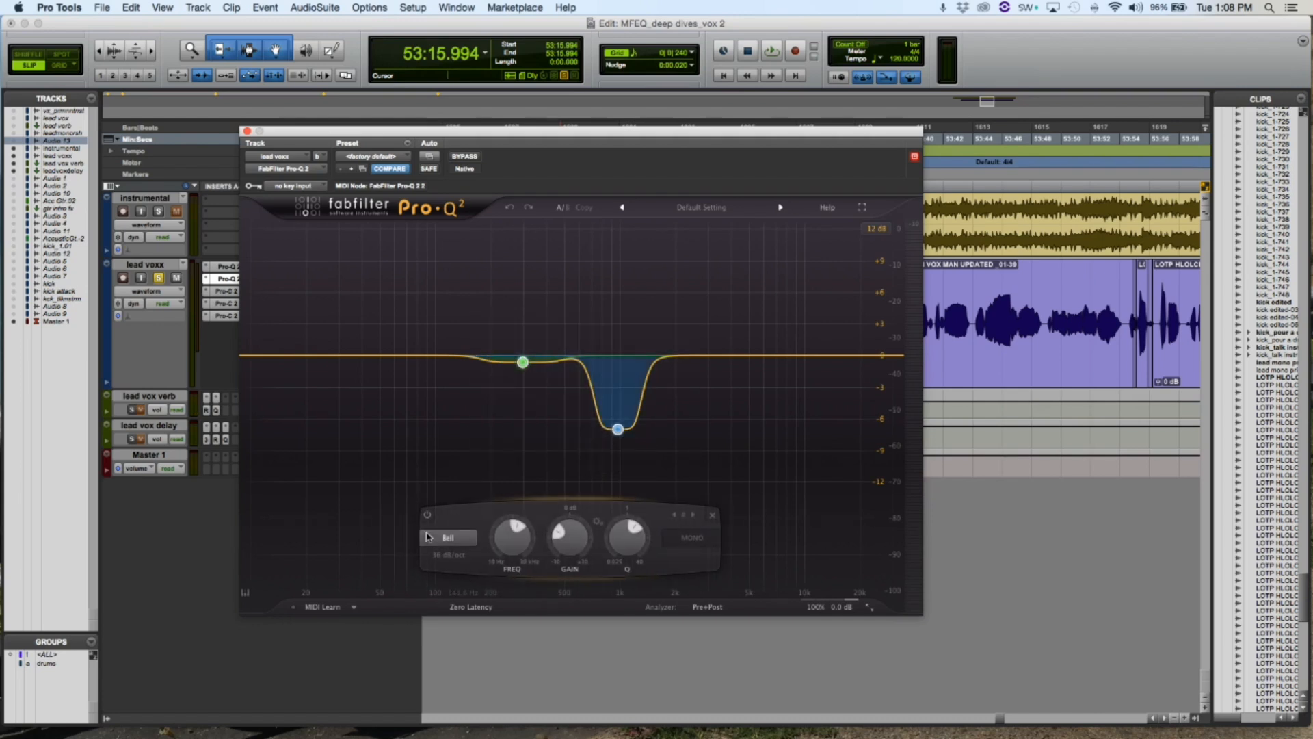
left_click(427, 514)
Step: Audition the frequency range of the cut near 974 Hz, re-enable that band and play from about 53:16.0
key("space")
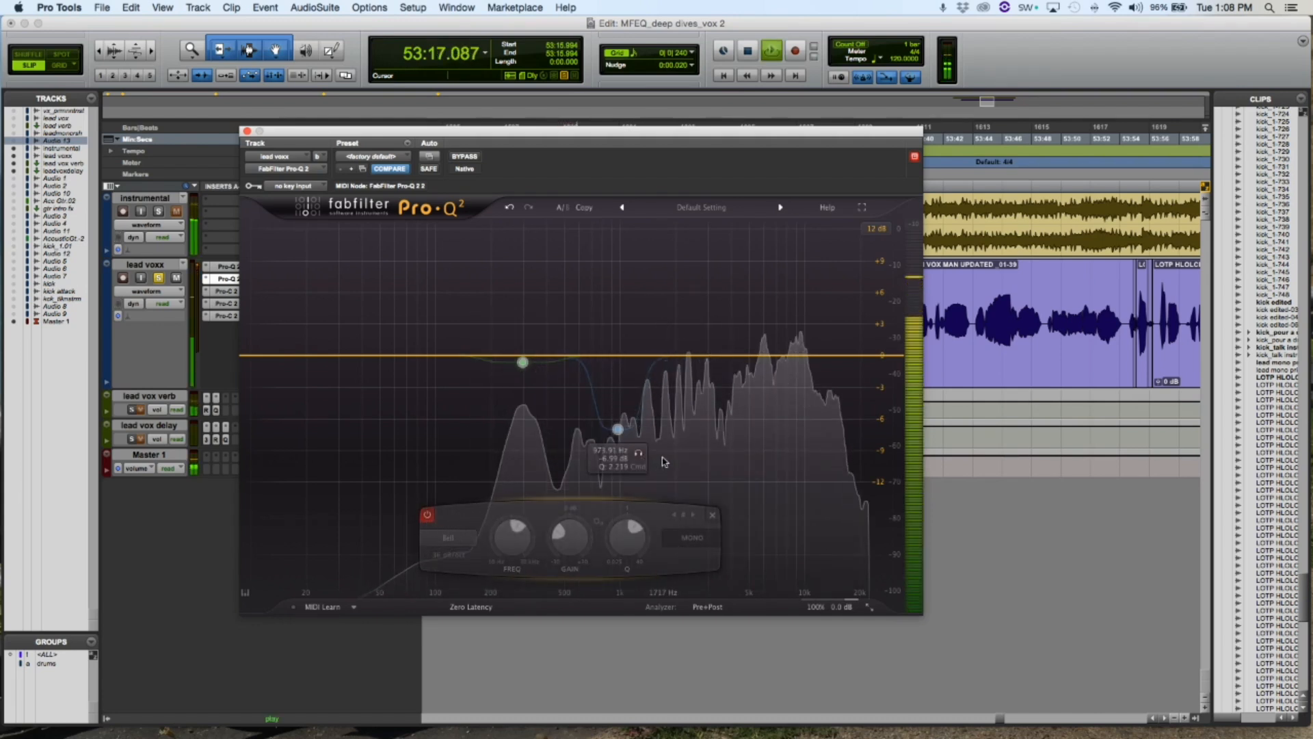
left_click(637, 454)
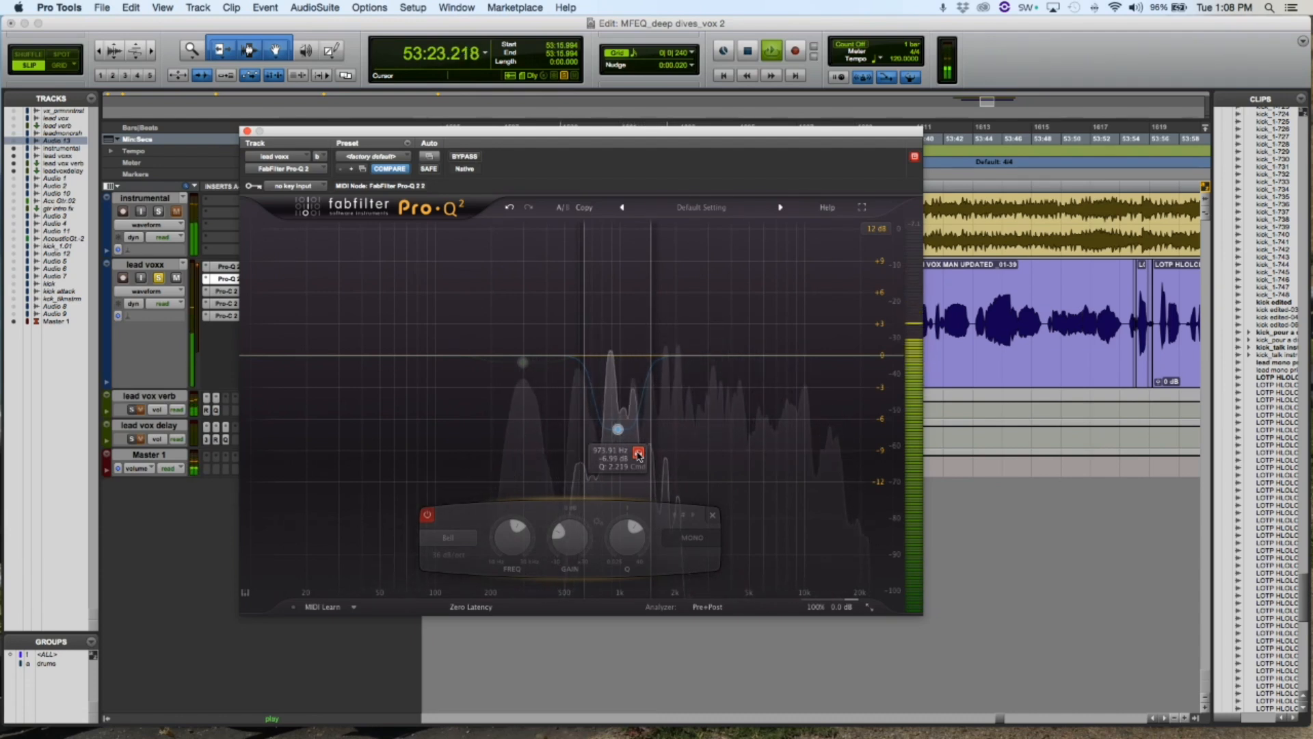
left_click(638, 454)
key("space")
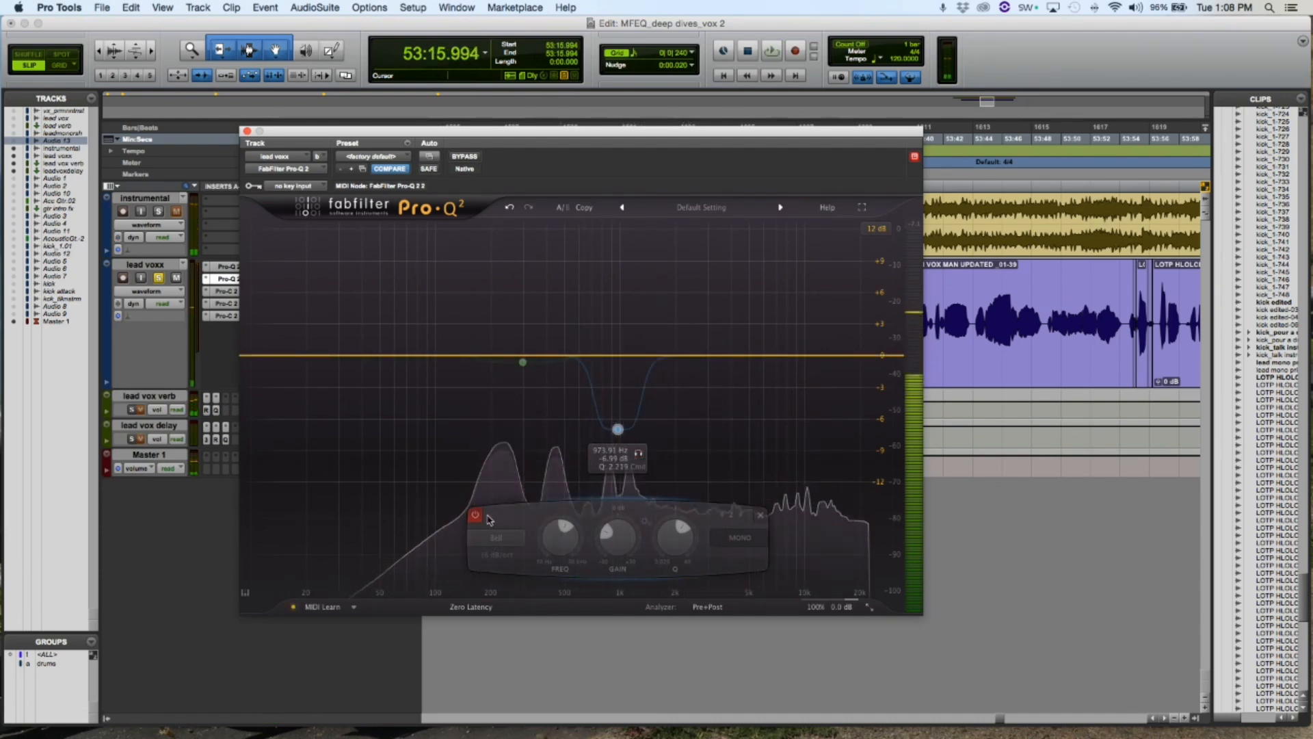
left_click(638, 453)
key("space")
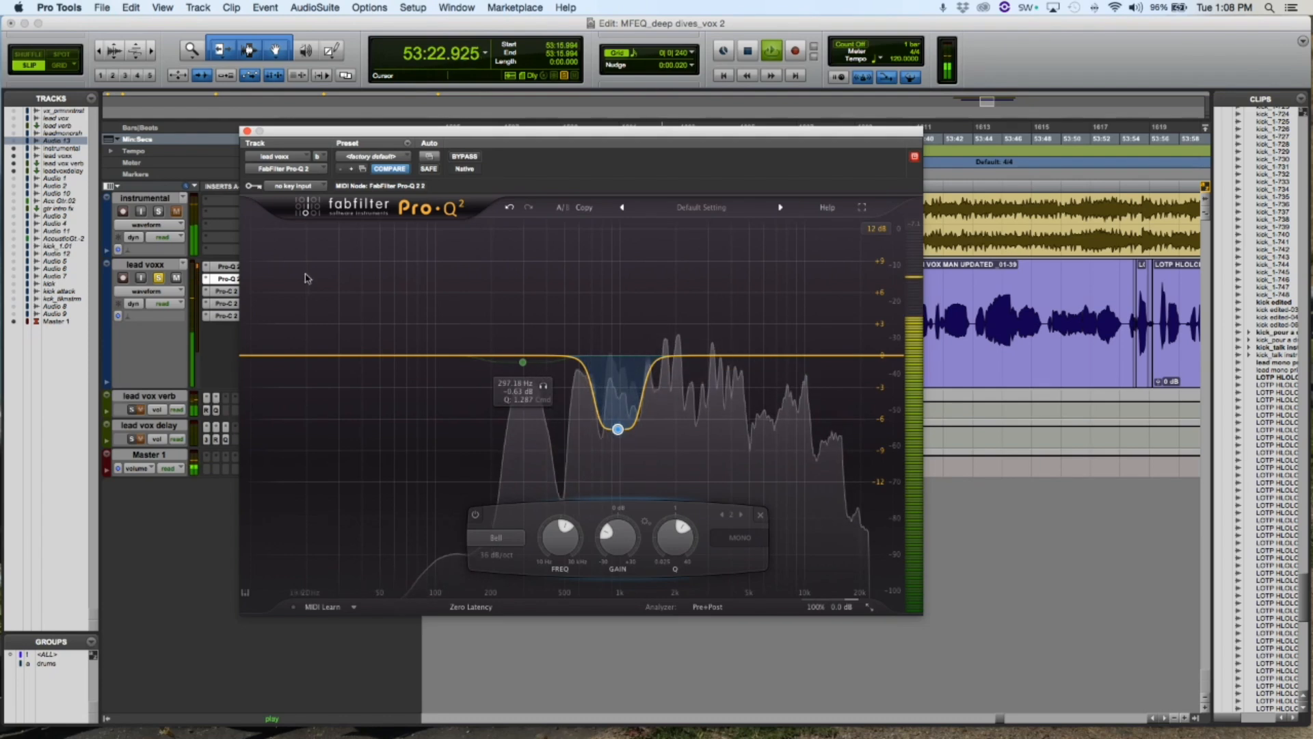
Step: Audition the frequency range of the slight 297.18 Hz cut, re-enable that band and close the equalizer
left_click(523, 362)
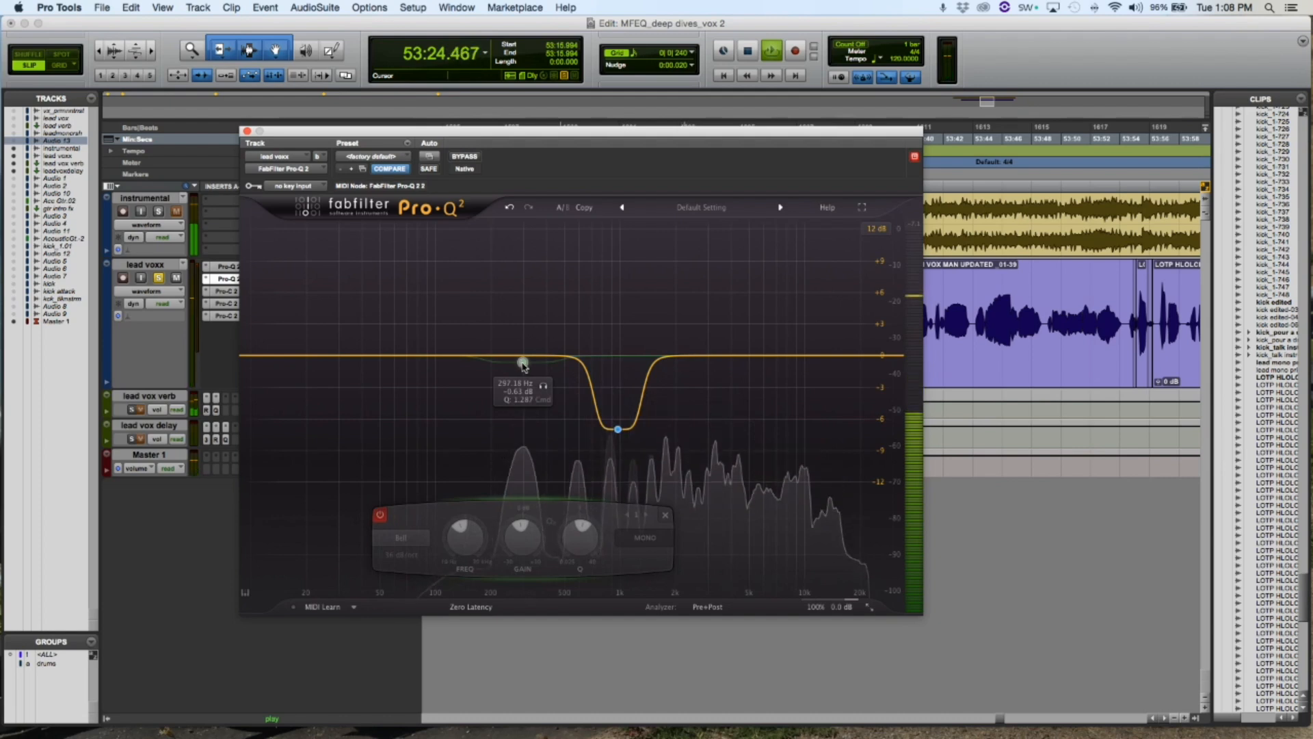
left_click(544, 387)
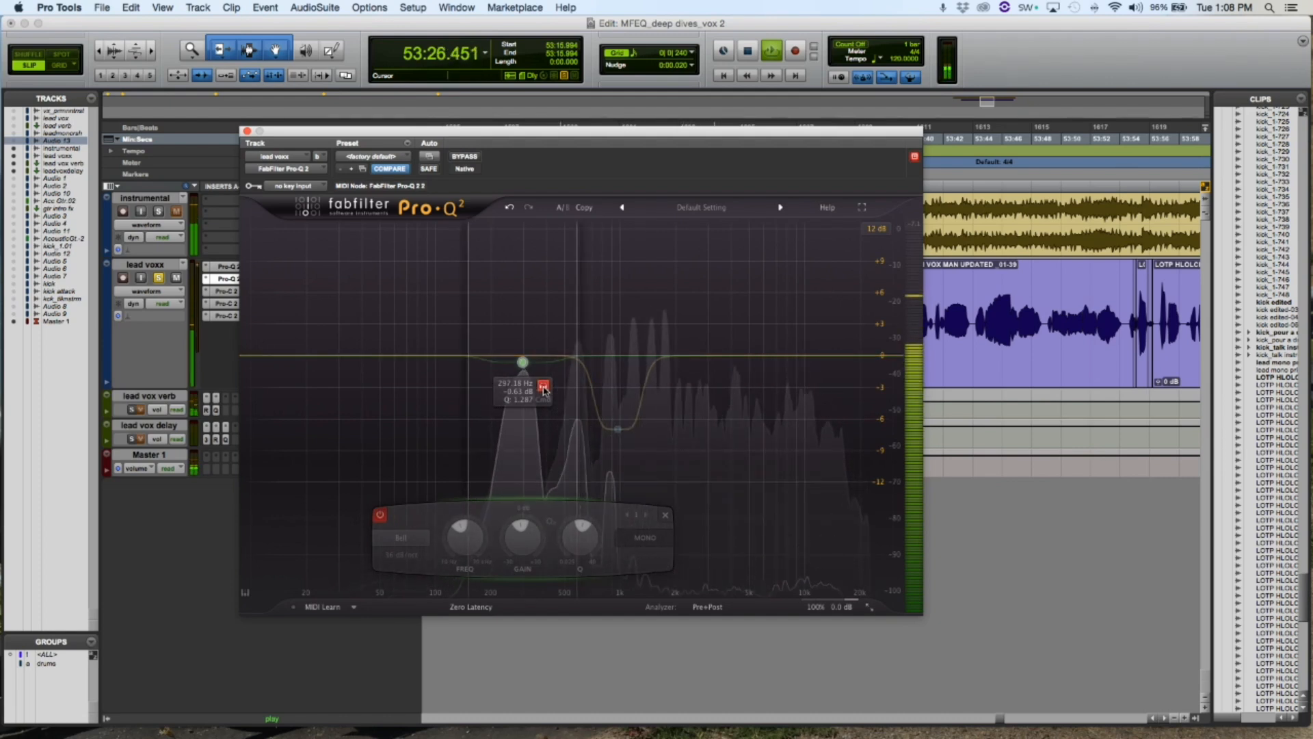
left_click(544, 387)
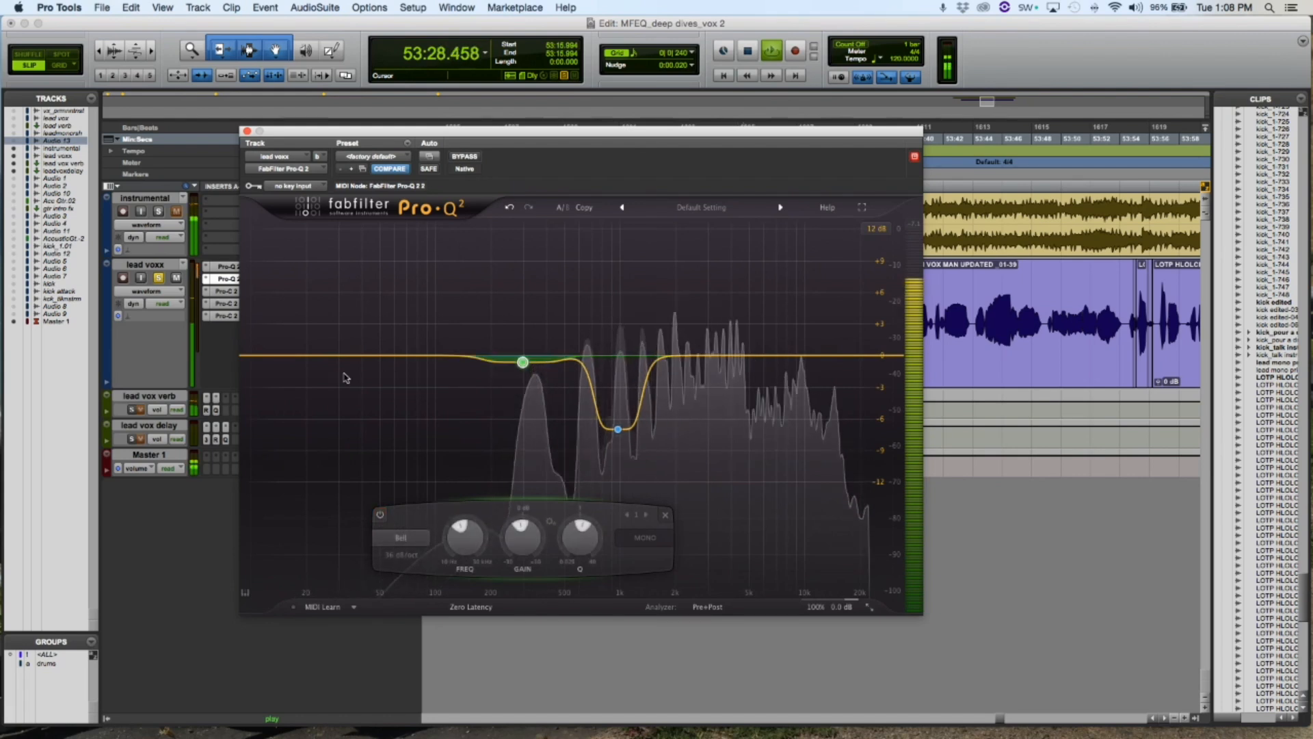
key("space")
left_click(247, 131)
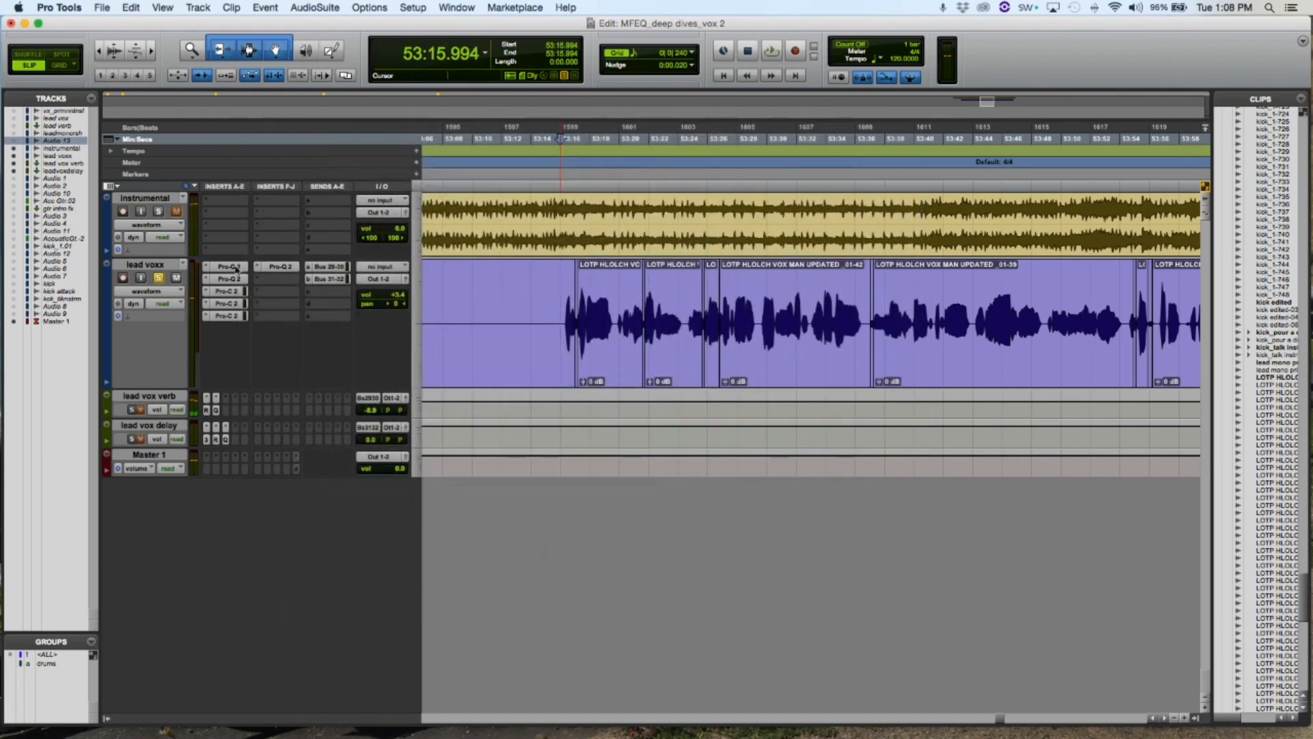
Step: Bypass the first two Pro-Q 2 inserts on lead voxx and listen from about 53:16.0 without them
right_click(233, 277)
right_click(234, 277)
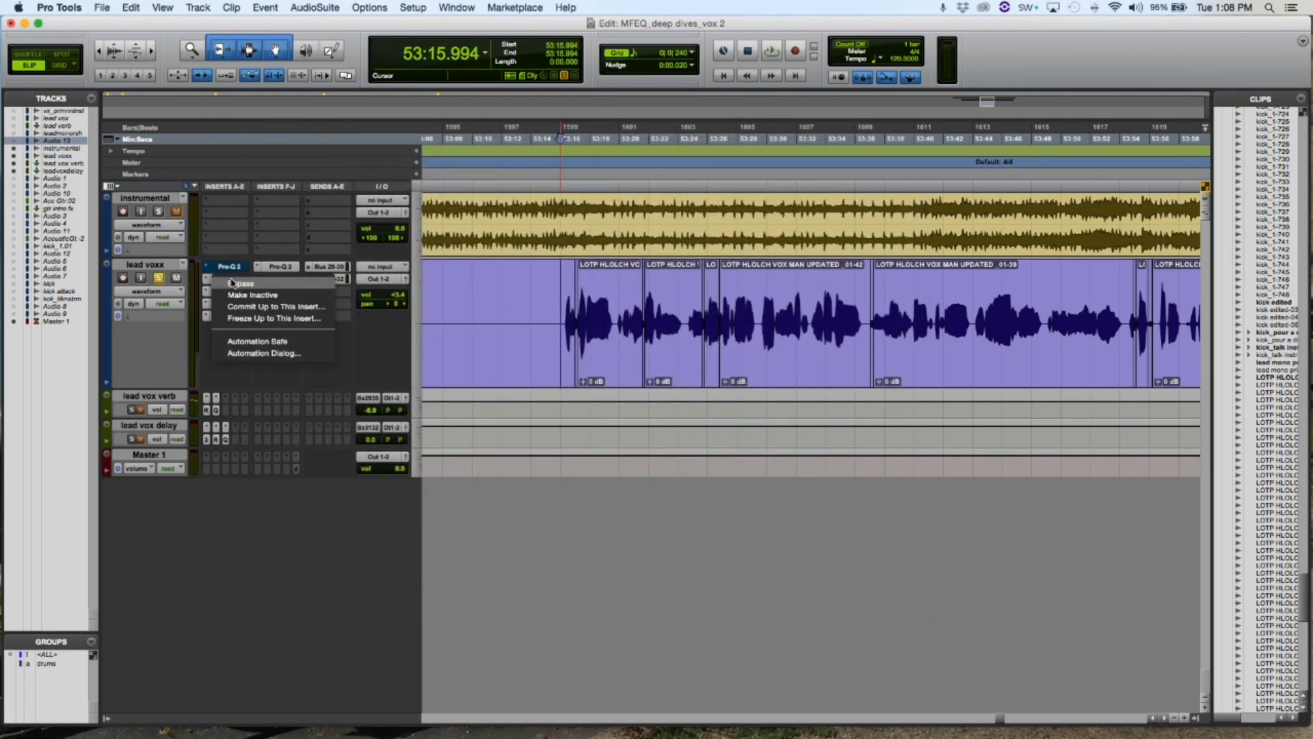
left_click(234, 280)
key("space")
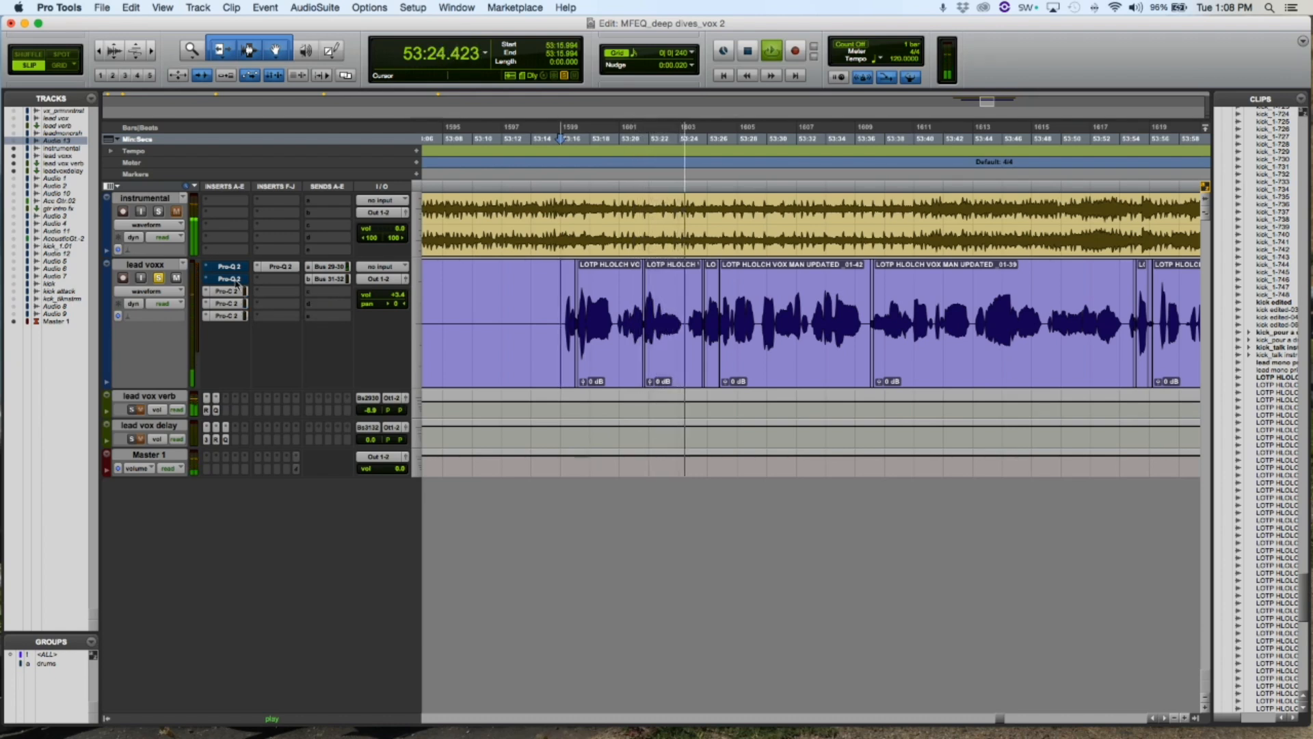
key("space")
Step: Reactivate the first two Pro-Q 2 inserts while listening from about 53:16.0, and unsolo the lead voxx track
right_click(234, 267)
left_click(236, 271)
key("space")
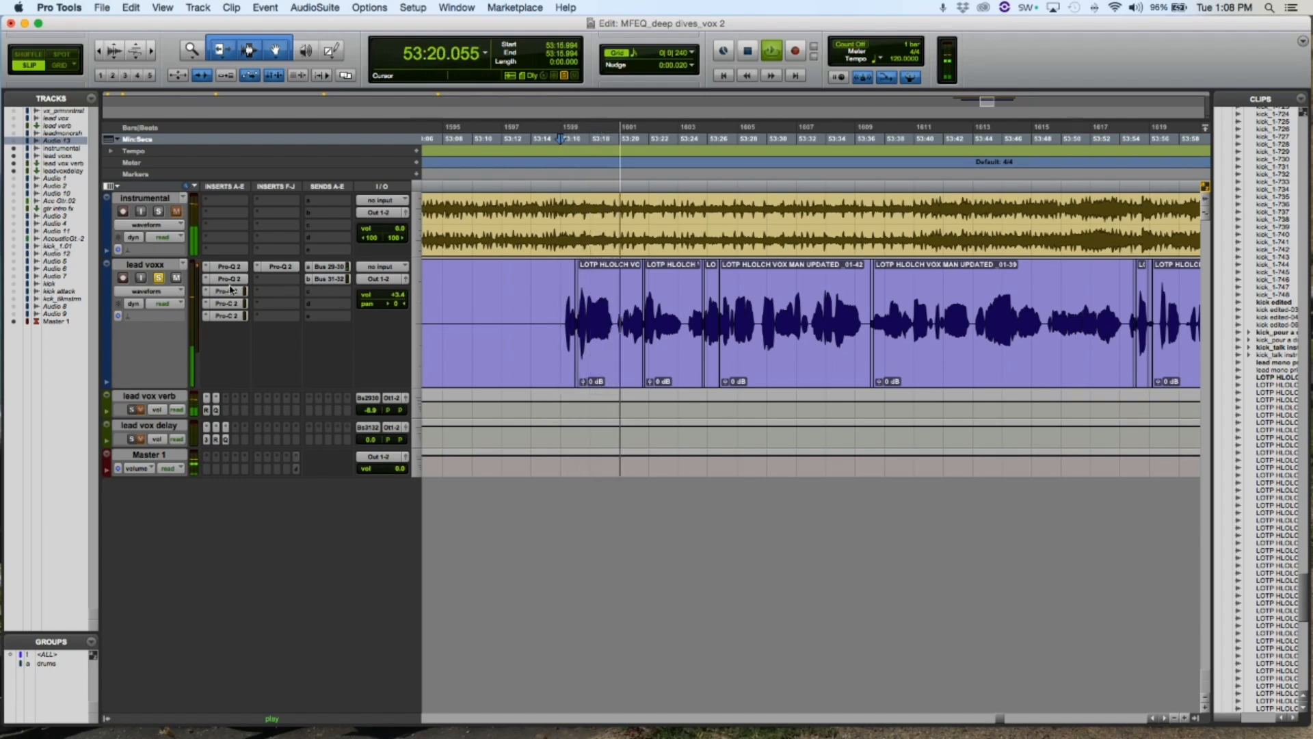
left_click(162, 278)
key("space")
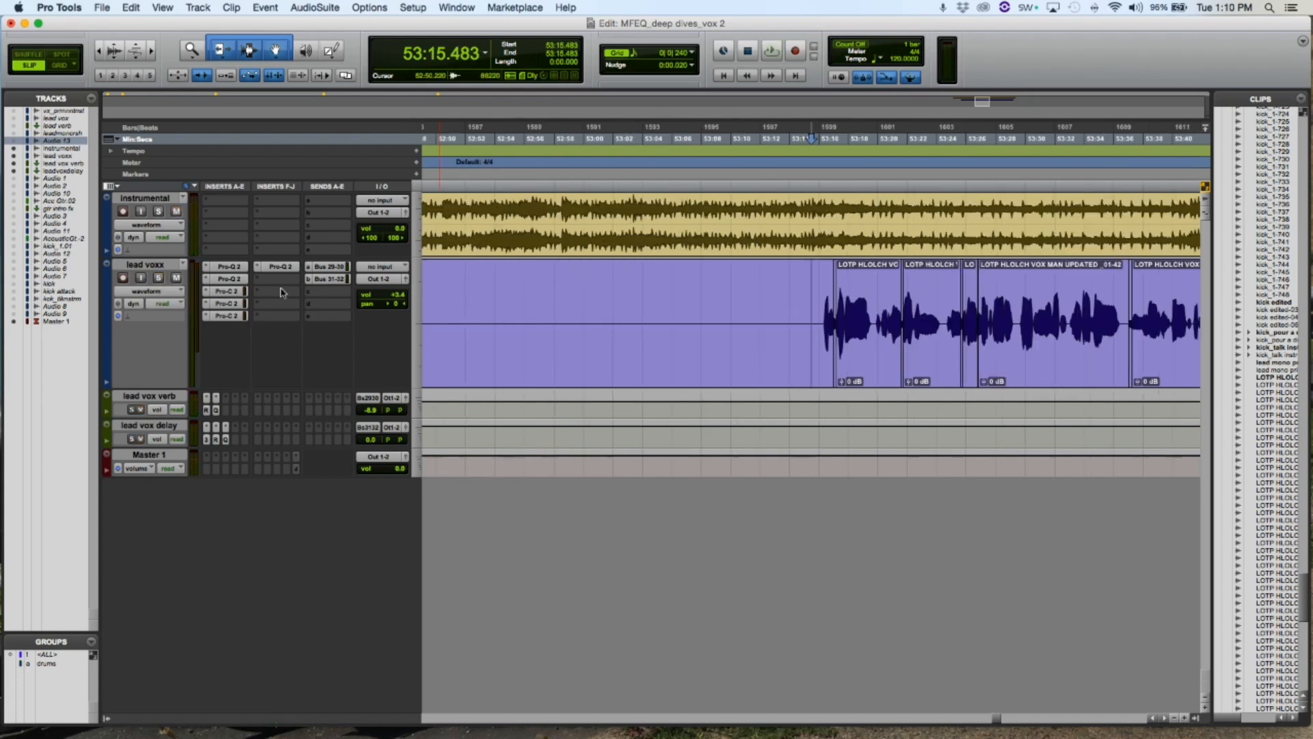
Step: Open the first and second Pro-C 2 inserts on lead voxx, solo the track and play it from about 53:15.5
left_click(243, 292)
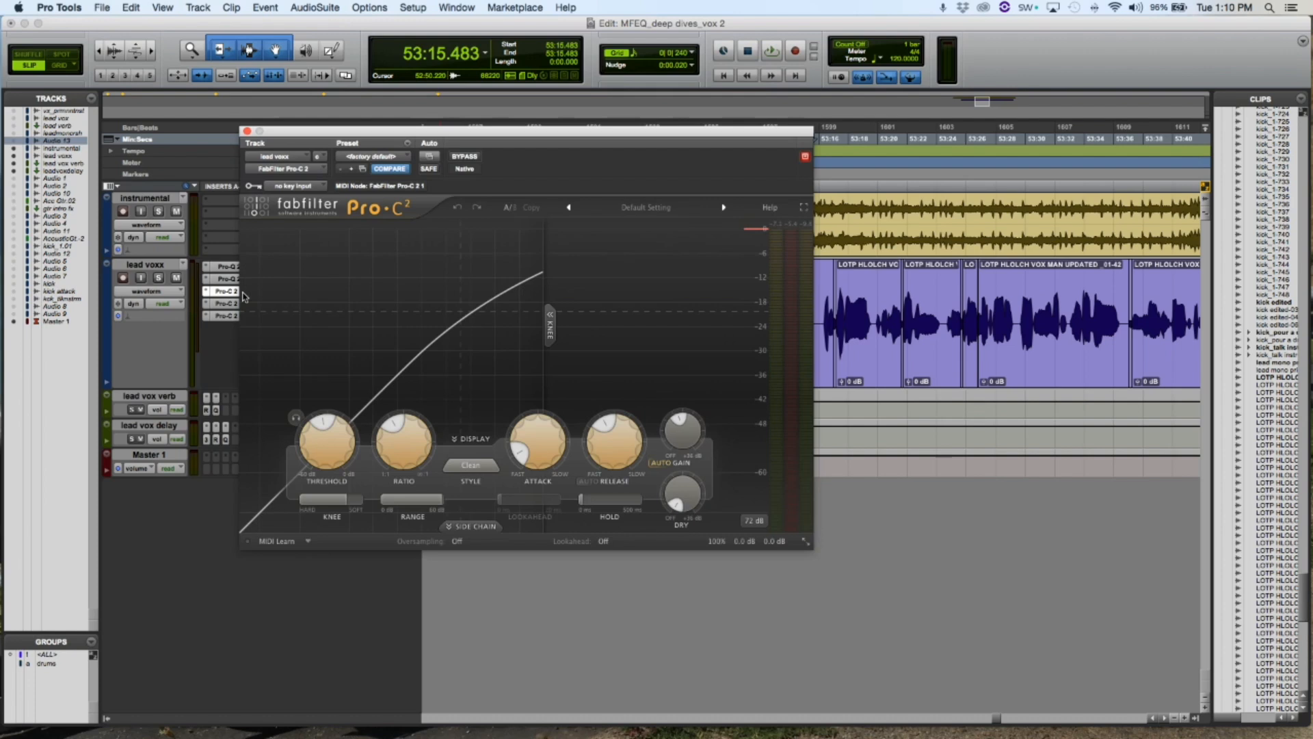
left_click(232, 303)
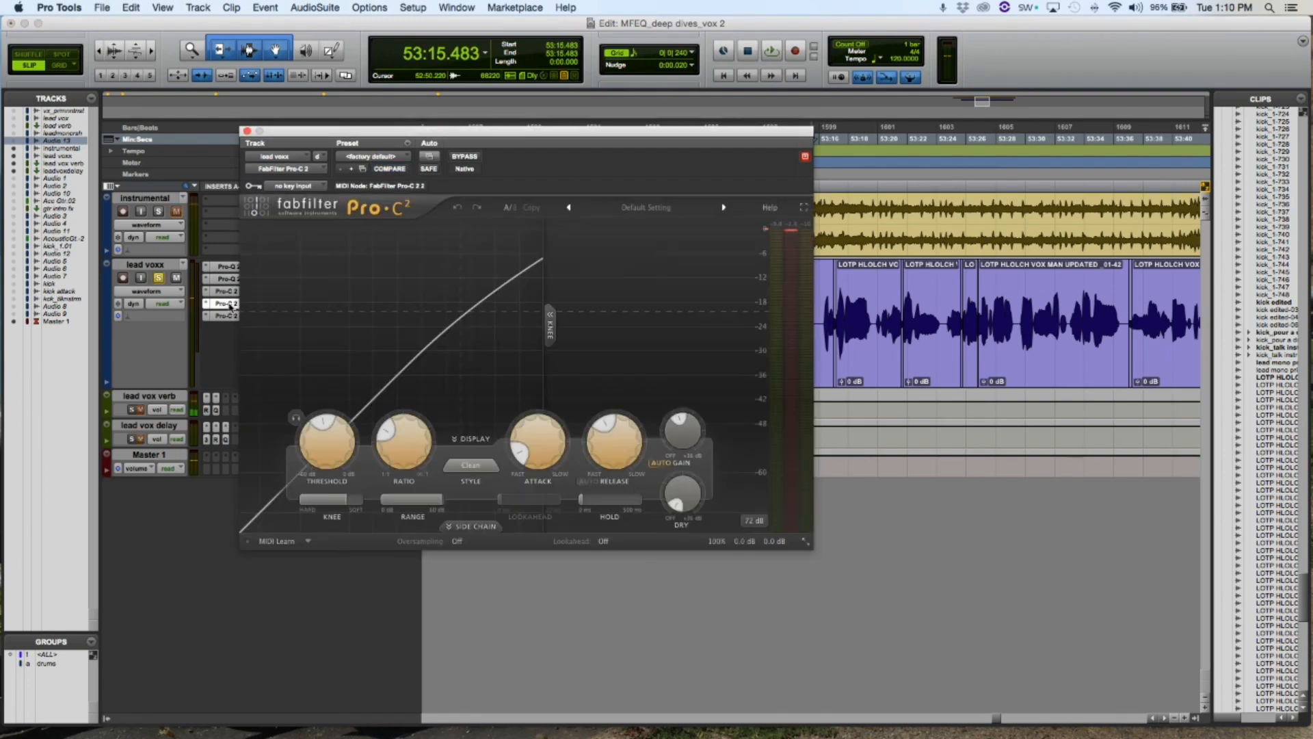
key("shift+s")
key("space")
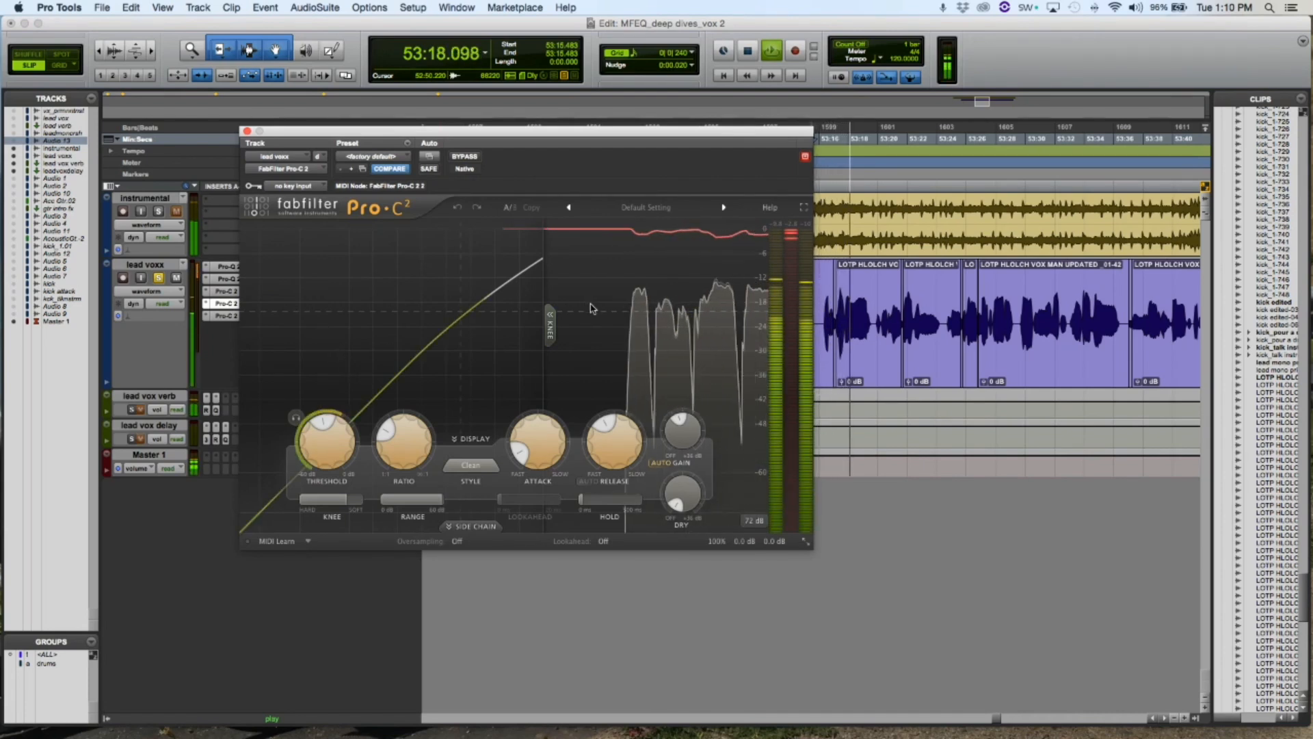
mouse_move(413, 446)
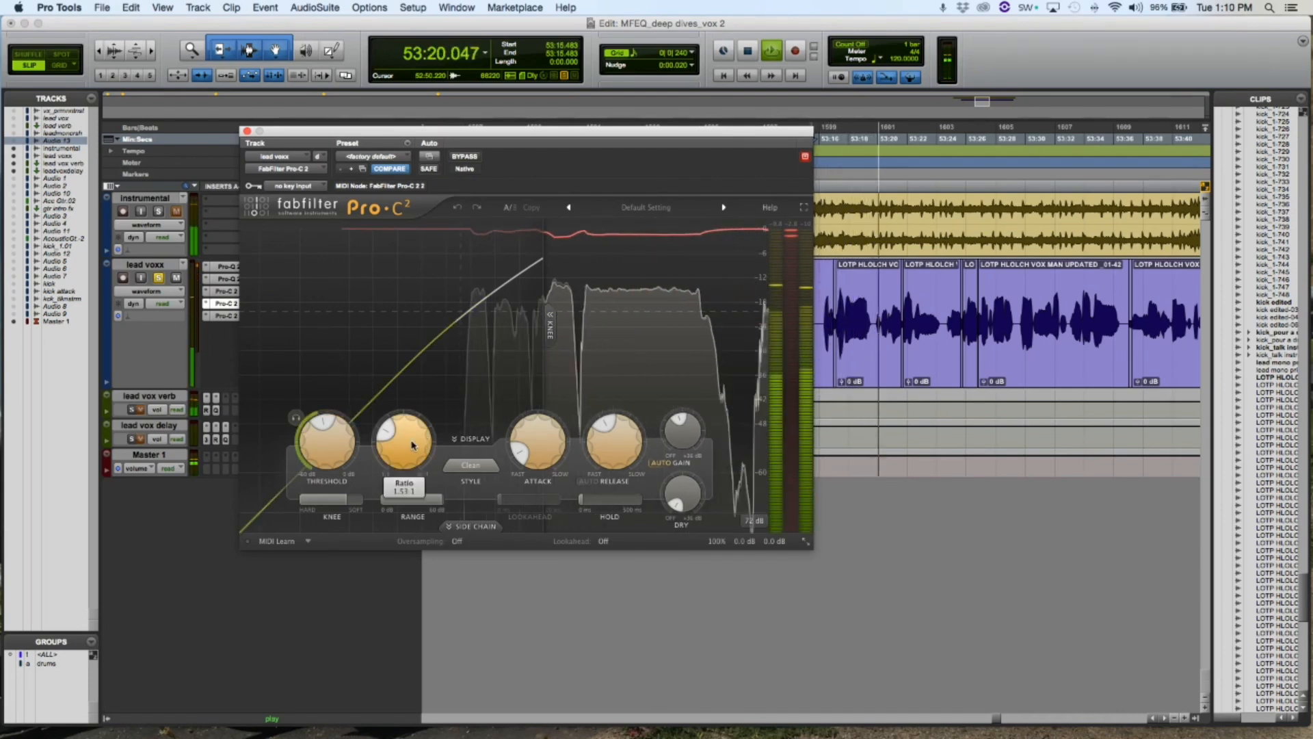
key("space")
Step: Open the third Pro-C 2 insert on lead voxx, watch its gain reduction from about 53:15.5 and close it
left_click(234, 317)
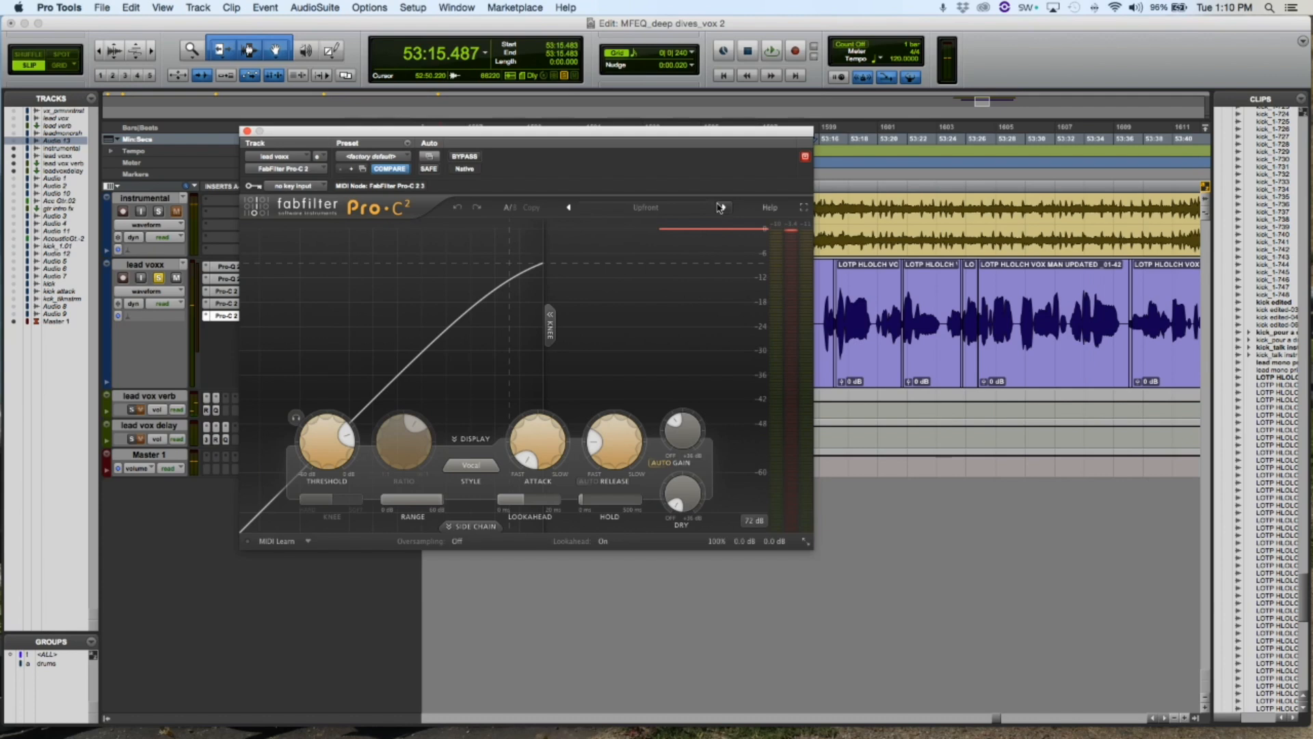
key("space")
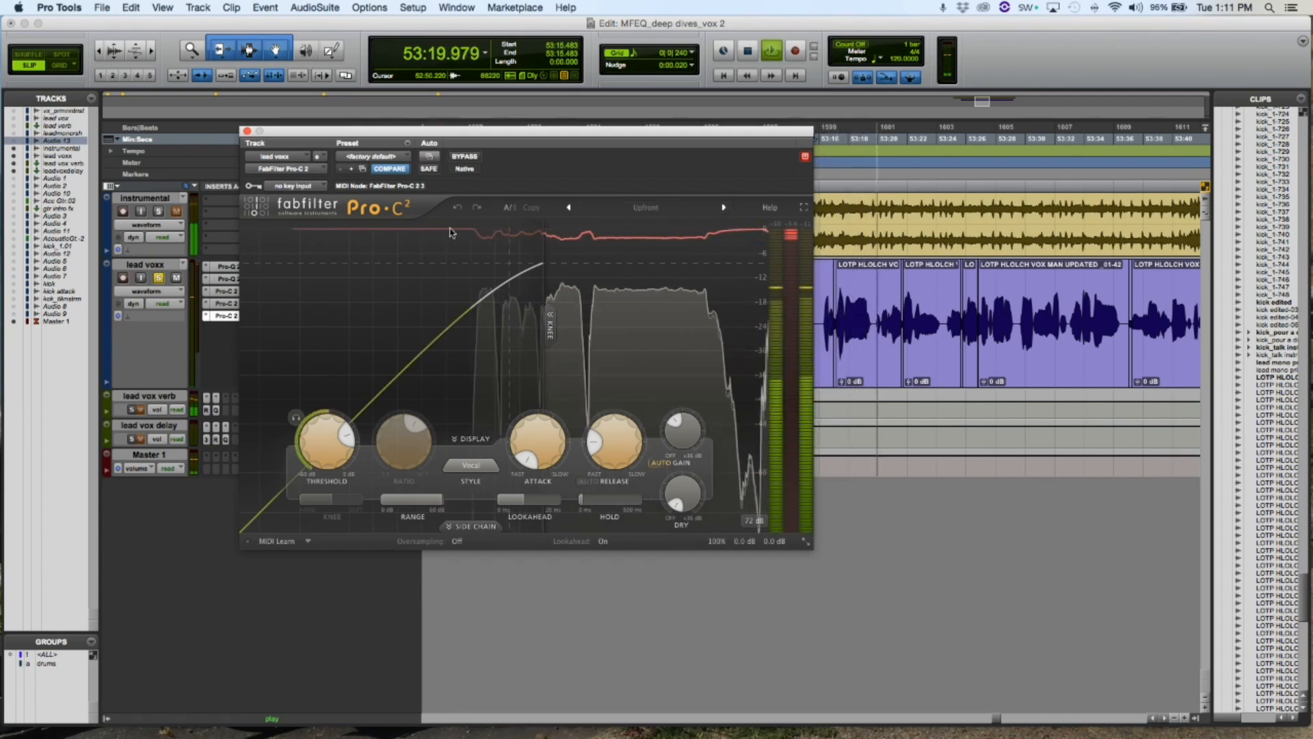
left_click(247, 133)
key("space")
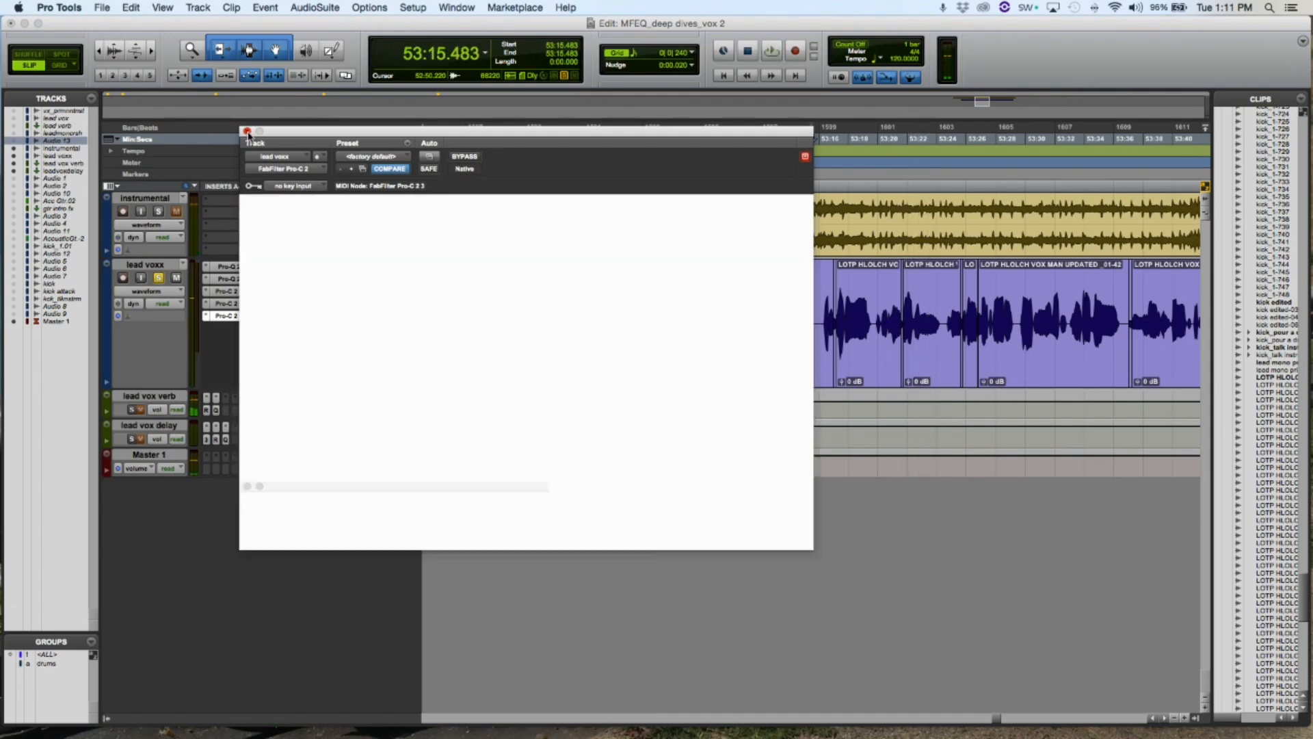
Step: Open the last Pro-Q 2 on lead voxx and audition the range of its high-shelf cut near 3.2 kHz
left_click(282, 267)
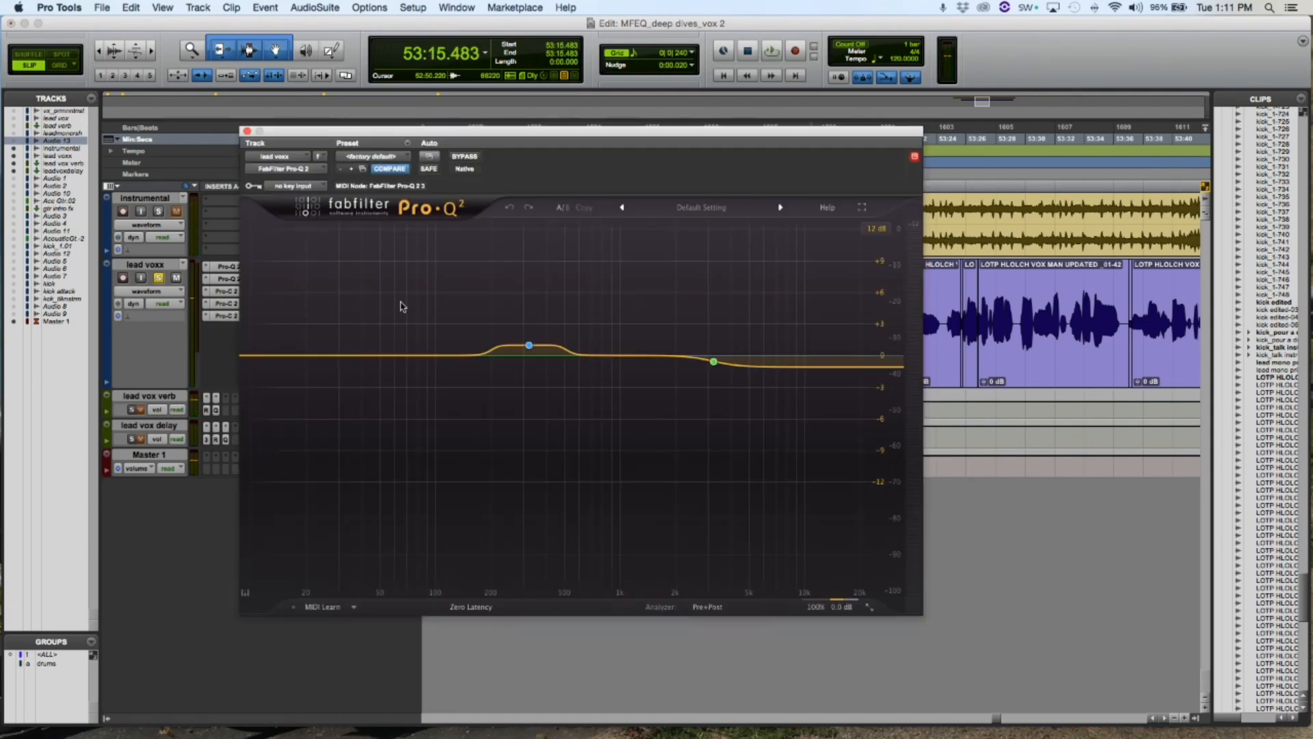
key("space")
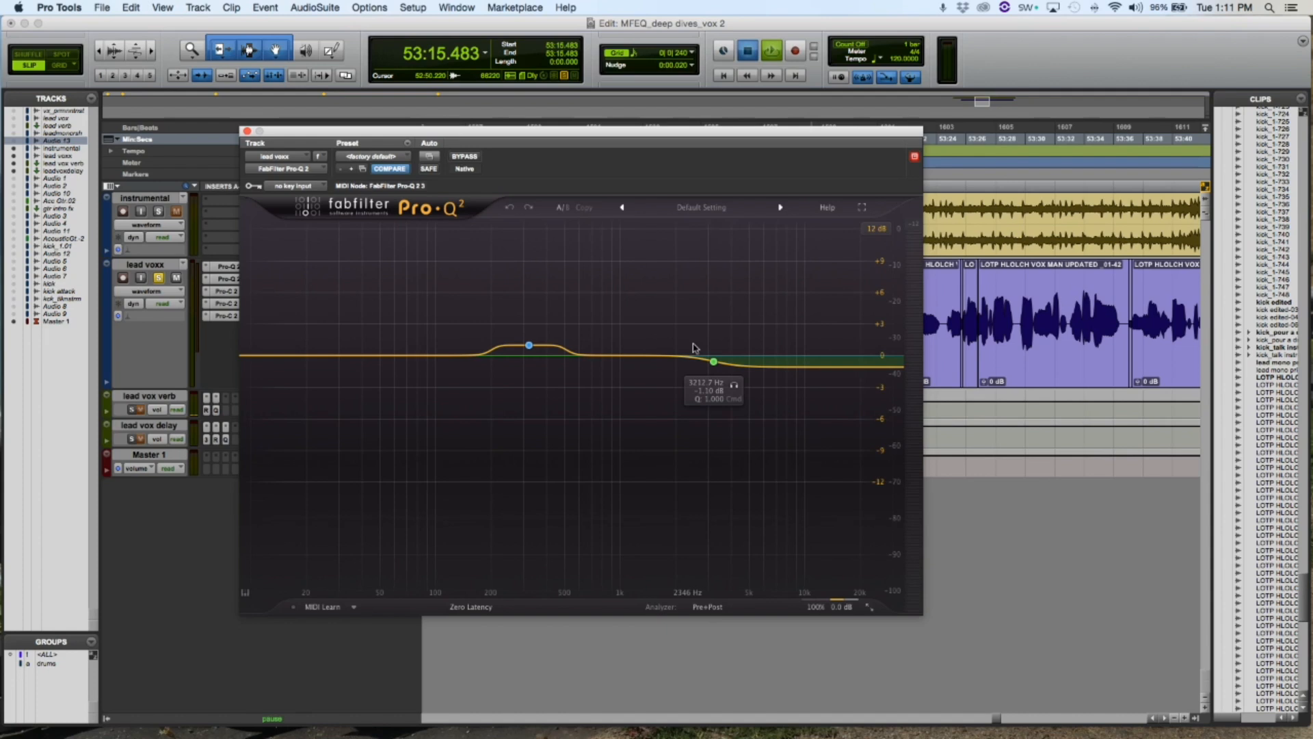
key("space")
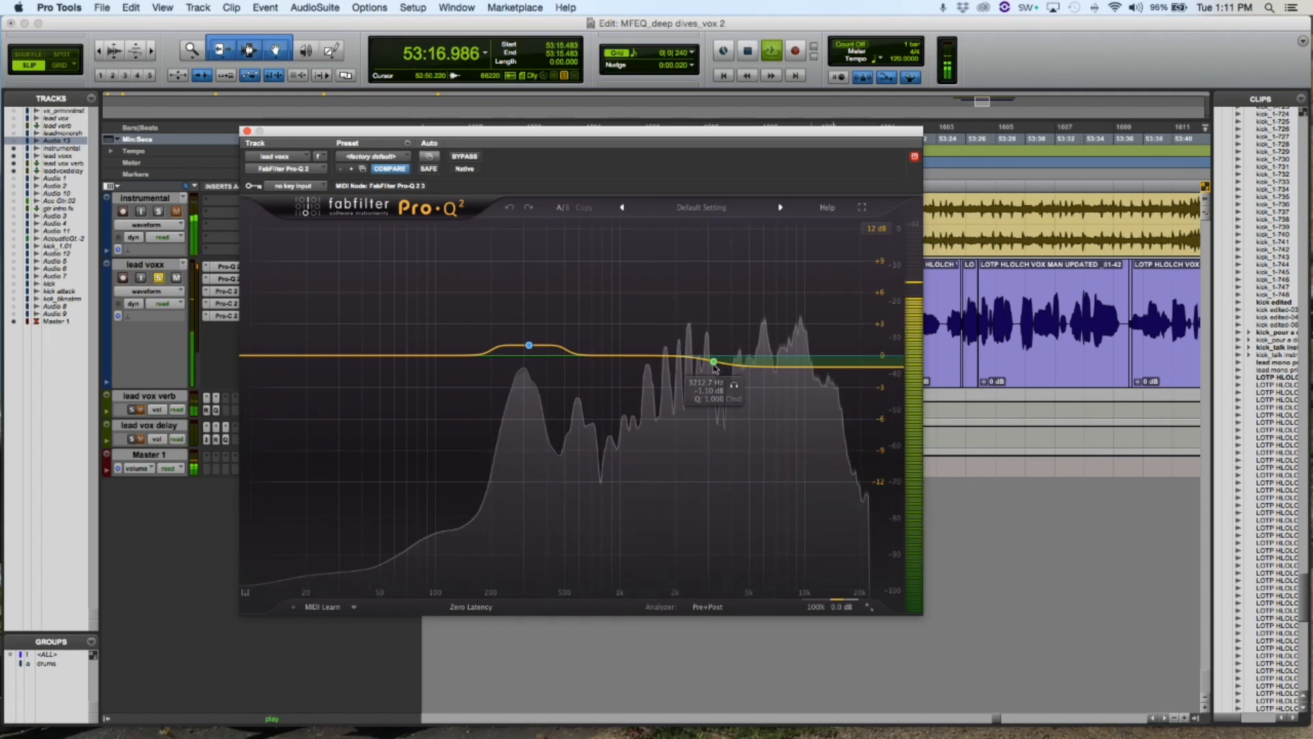
left_click(734, 385)
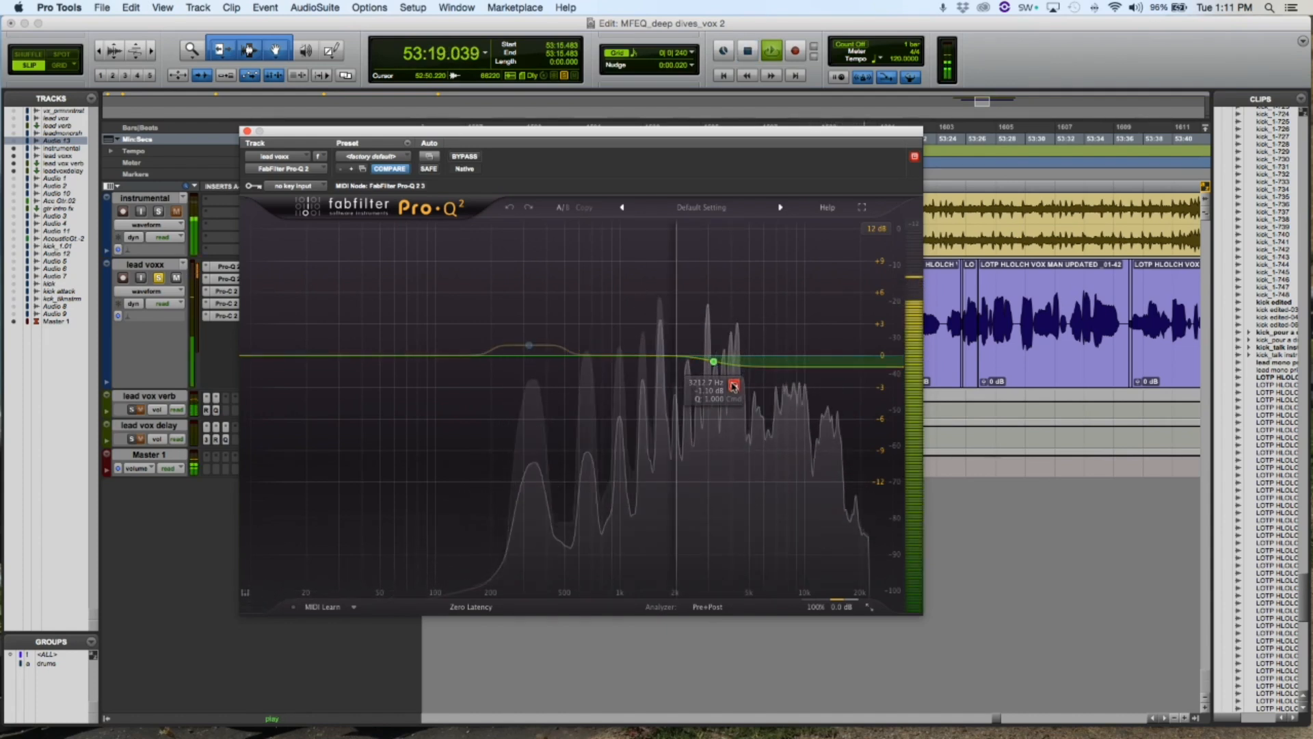
left_click(734, 386)
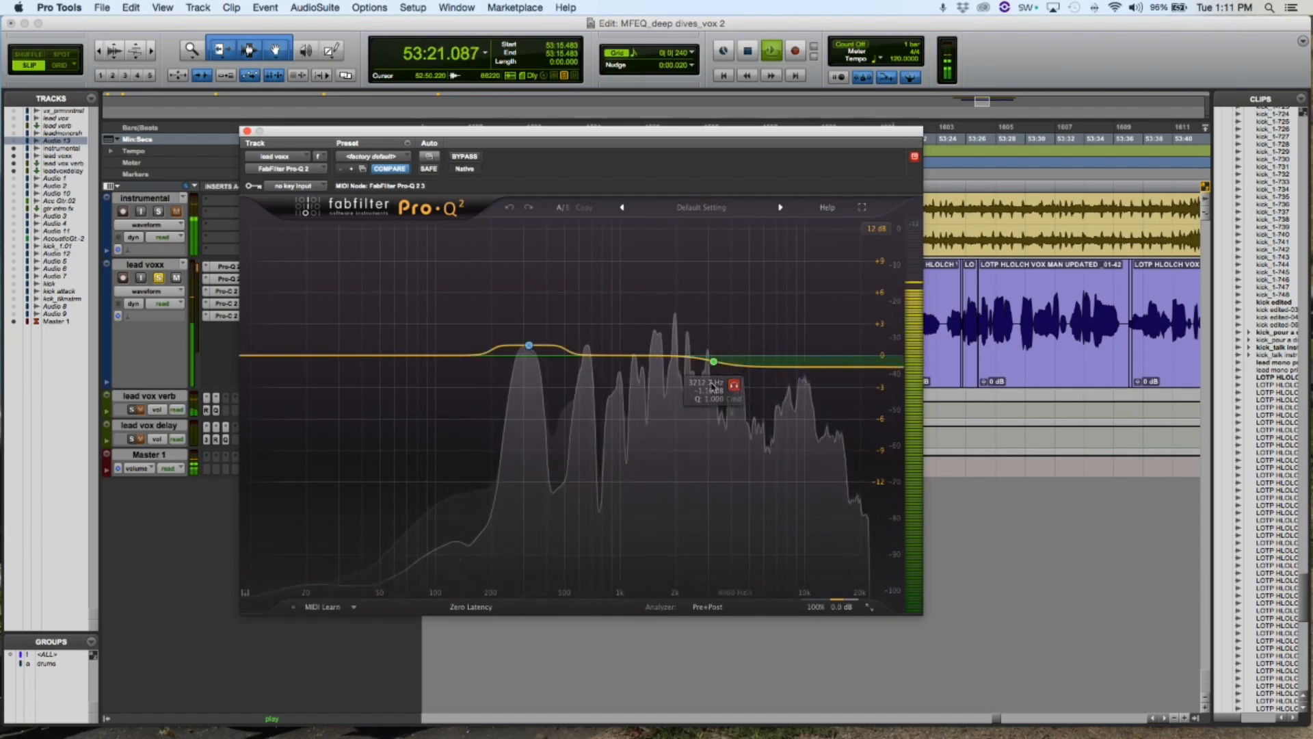
Step: Audition the range of the boost near 320 Hz in the last Pro-Q 2 on lead voxx, close the plug-in and stop playback
left_click(547, 353)
left_click(549, 311)
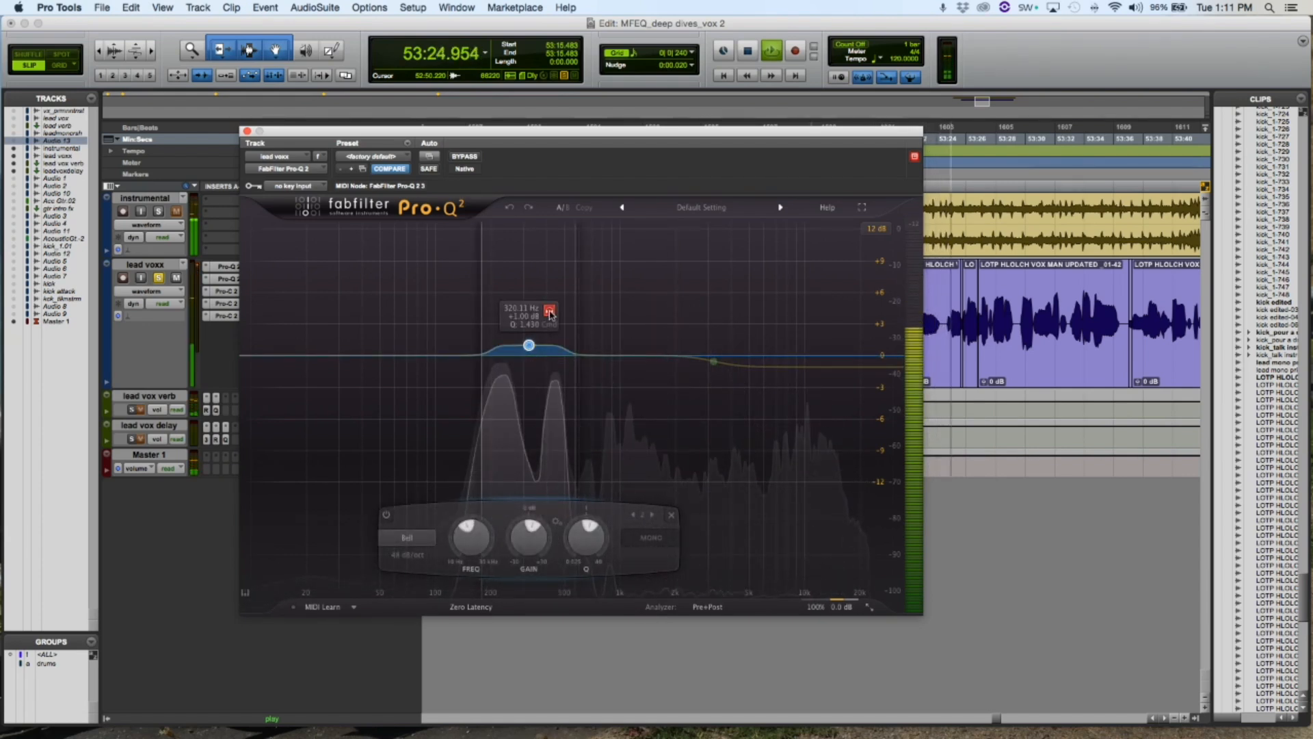
left_click(549, 312)
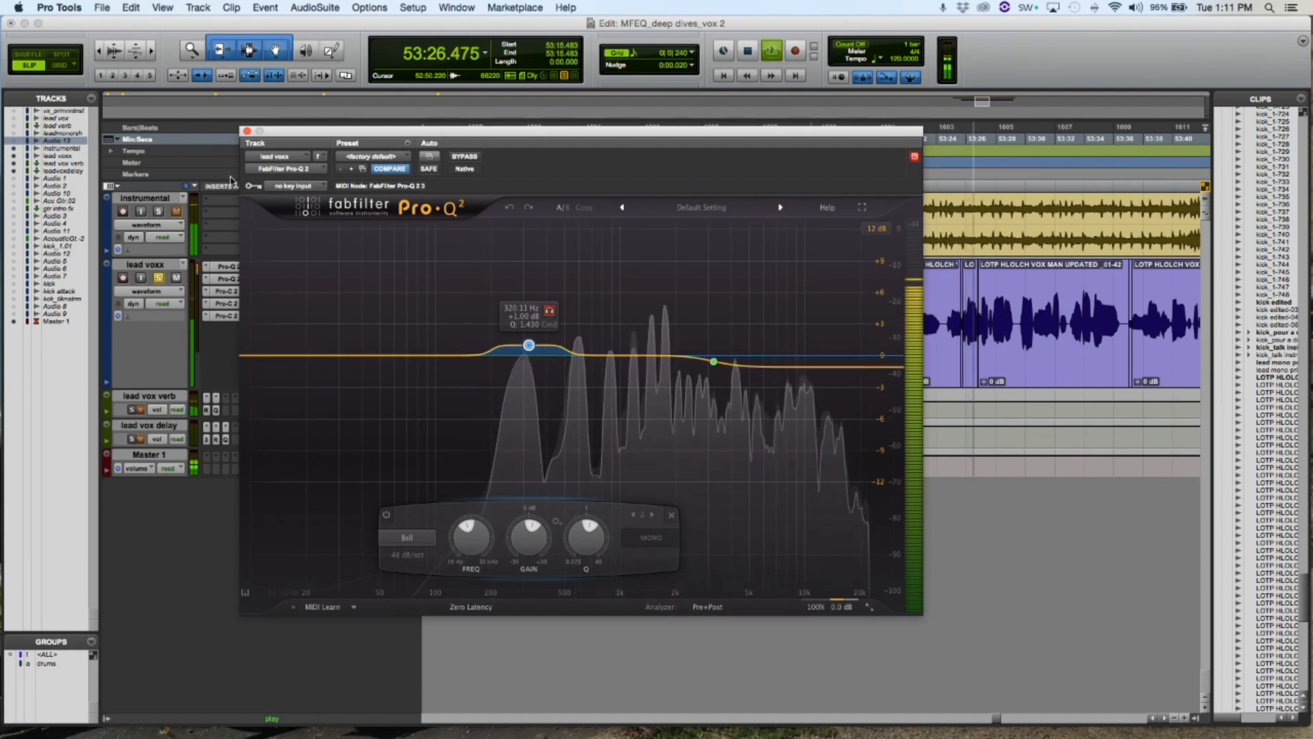
left_click(247, 131)
key("space")
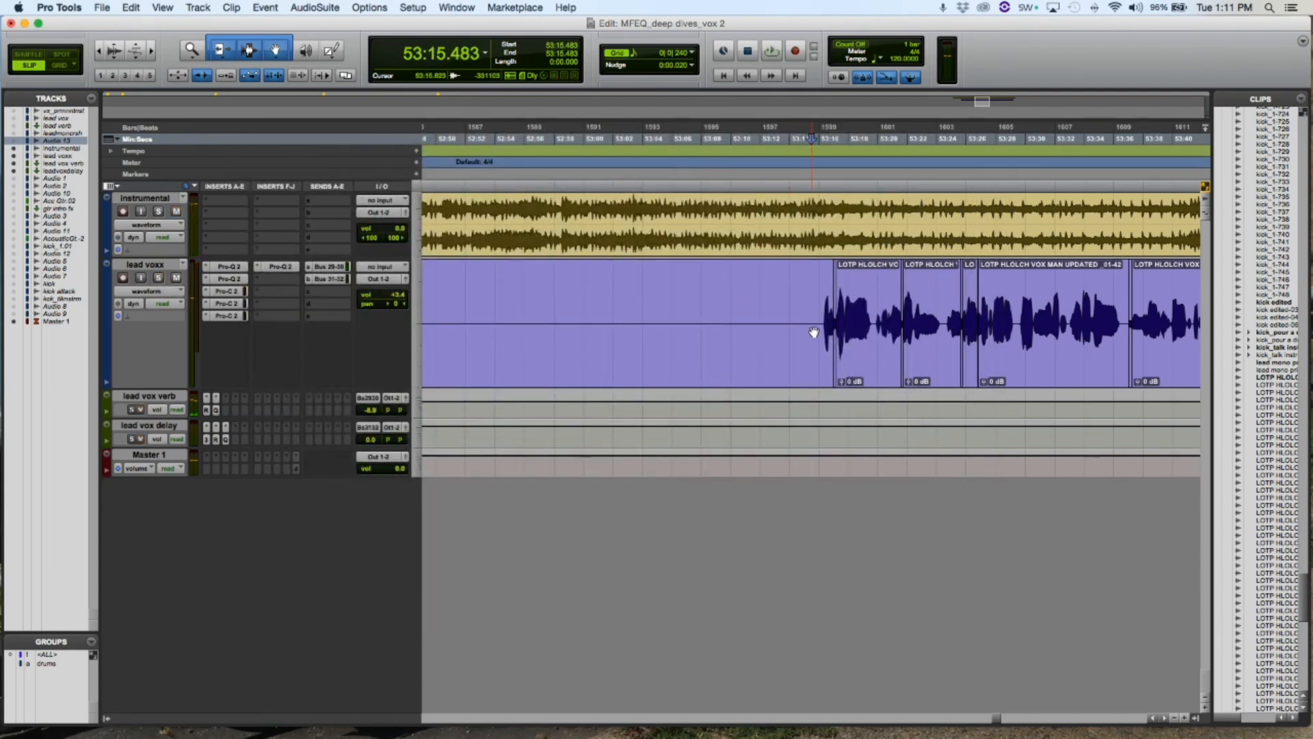
Step: Place the playback cursor just before the vocal entry at about 53:15.5 and mute the Instrumental and lead vox delay tracks
key("super+bracketleft")
left_click(810, 306)
left_click(176, 212)
left_click(141, 439)
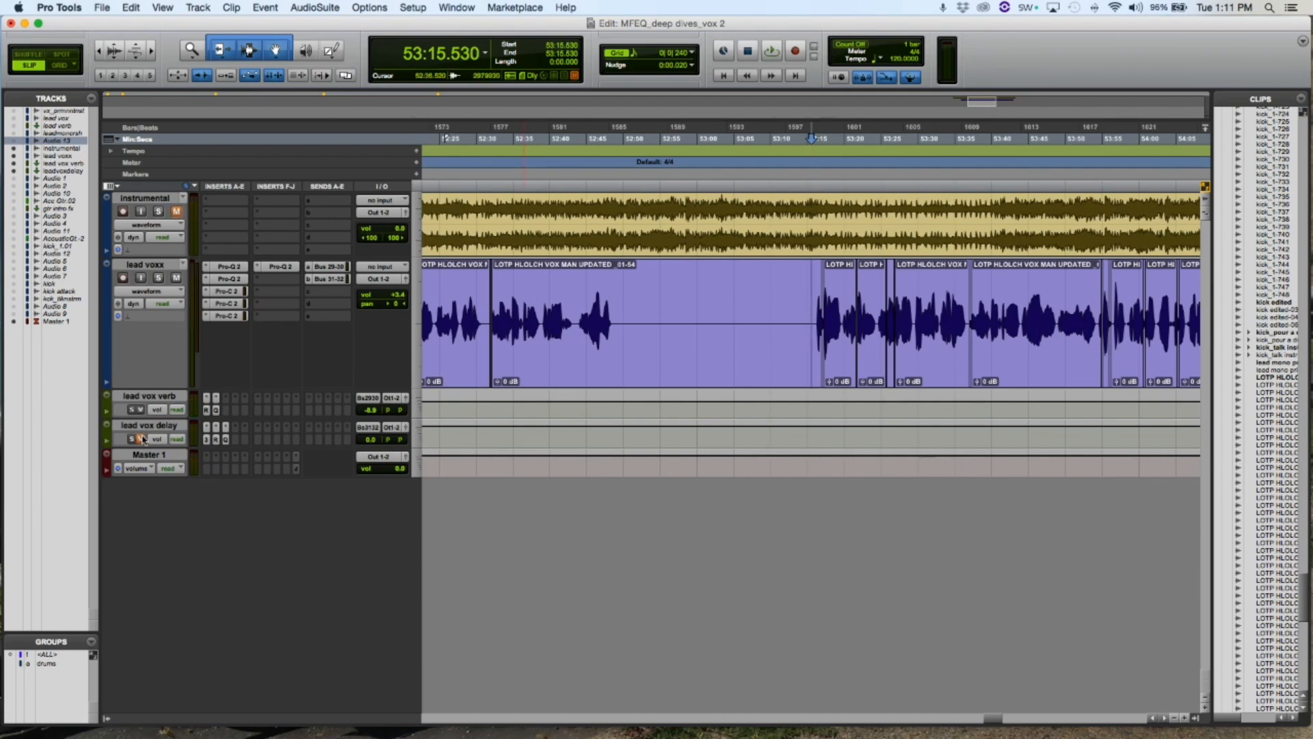
Step: Play from about 53:15.5, open the Pro-Q 2 on lead vox verb and compare the reverb with the equalizer bypassed and active
key("space")
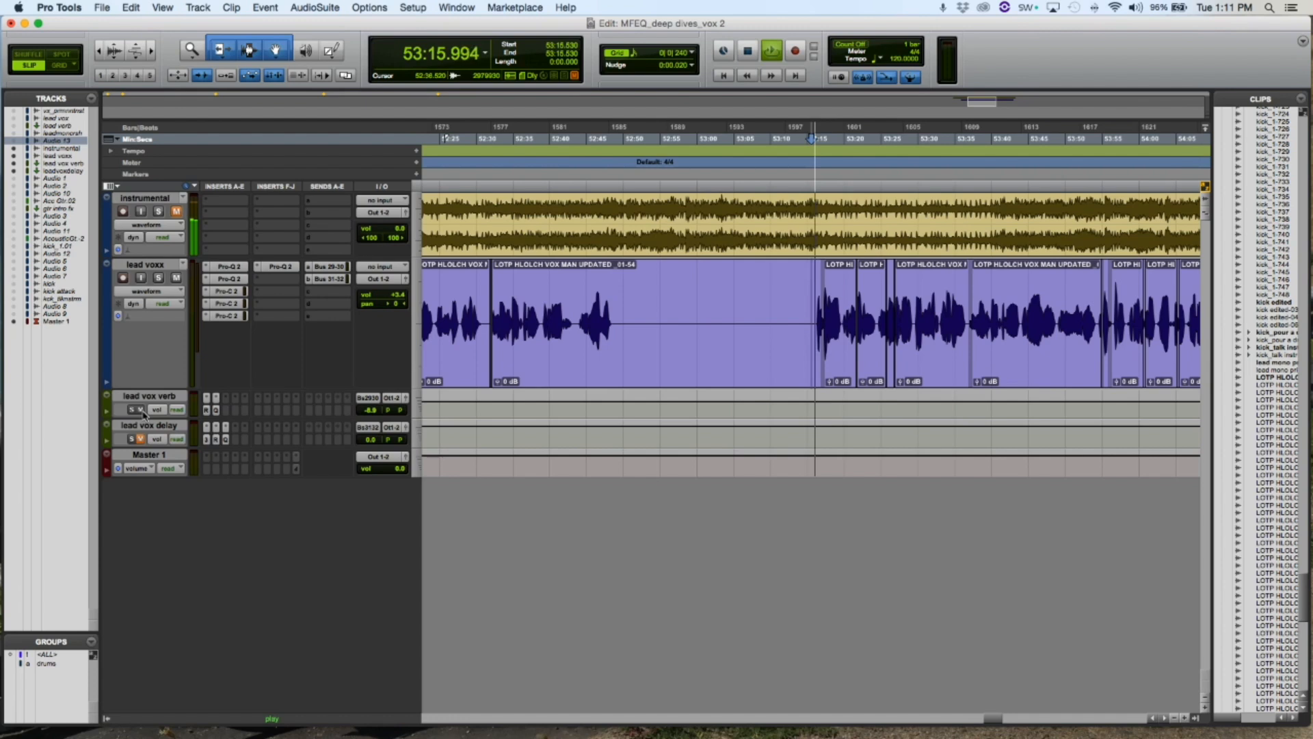
left_click(215, 398)
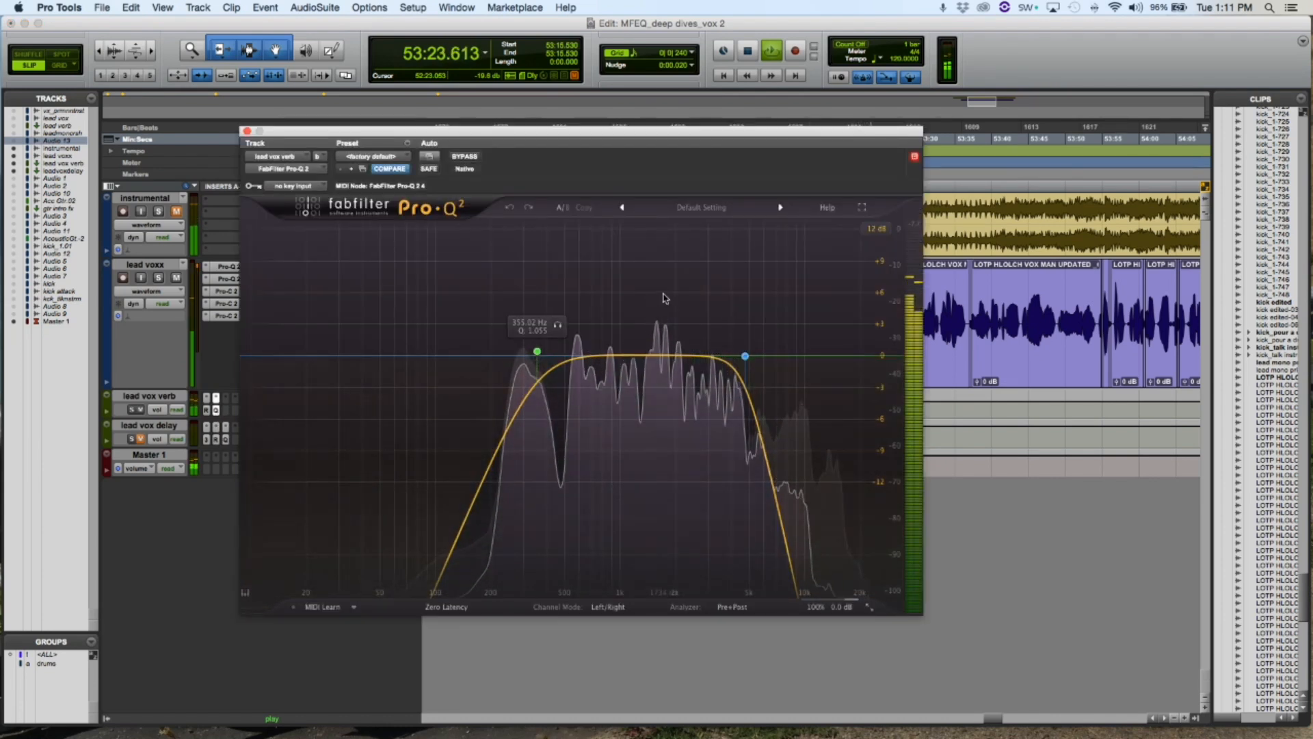
left_click(469, 157)
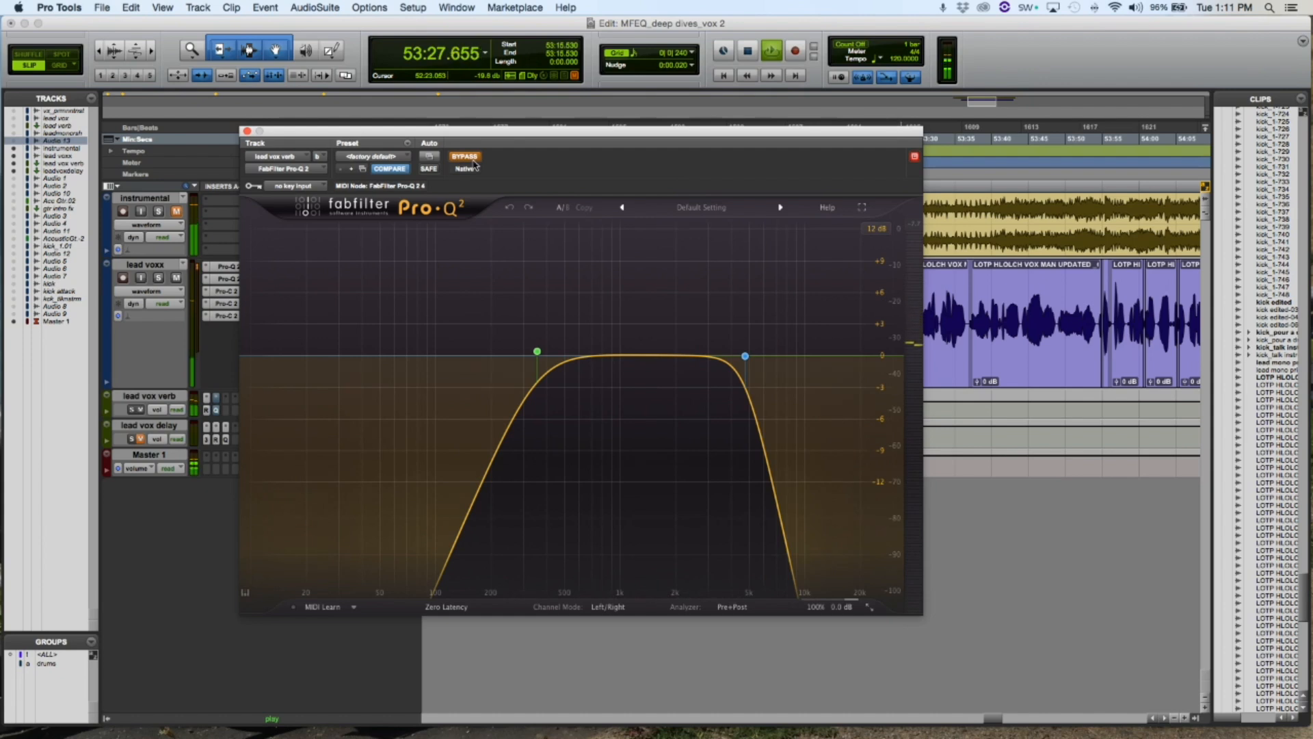
left_click(465, 157)
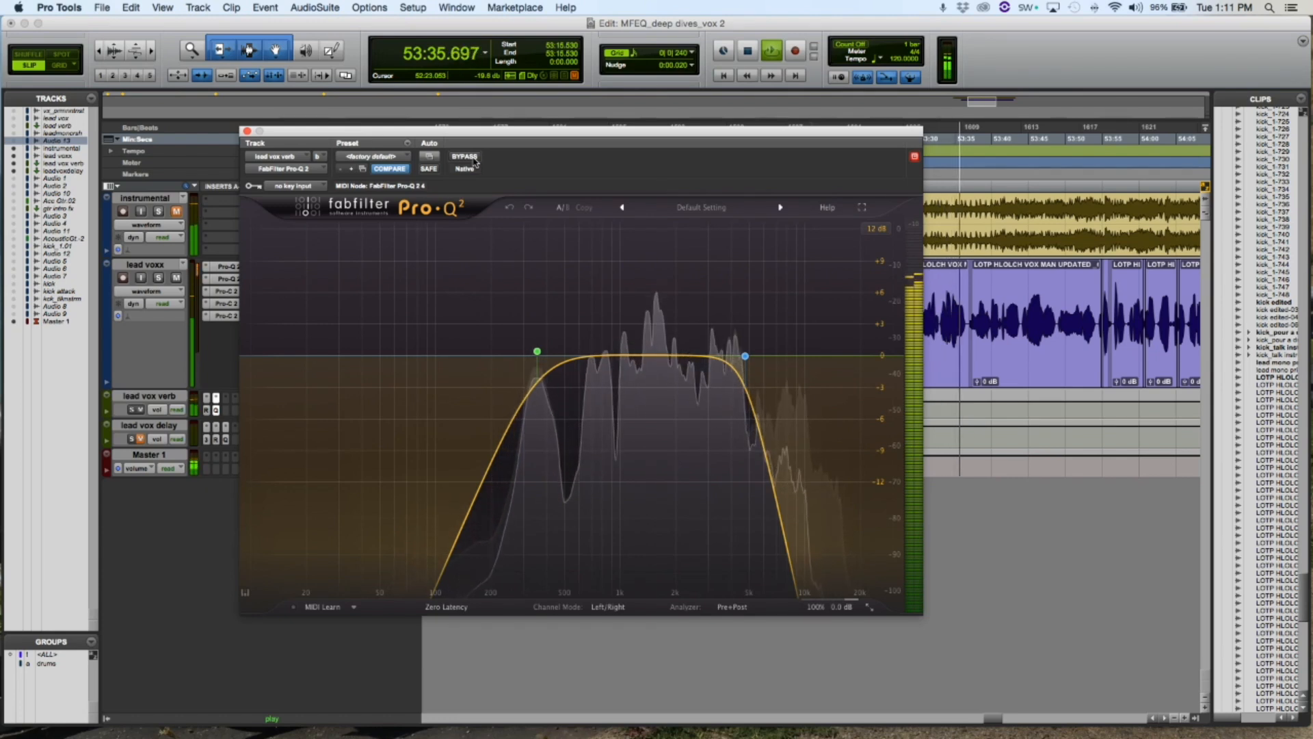
key("space")
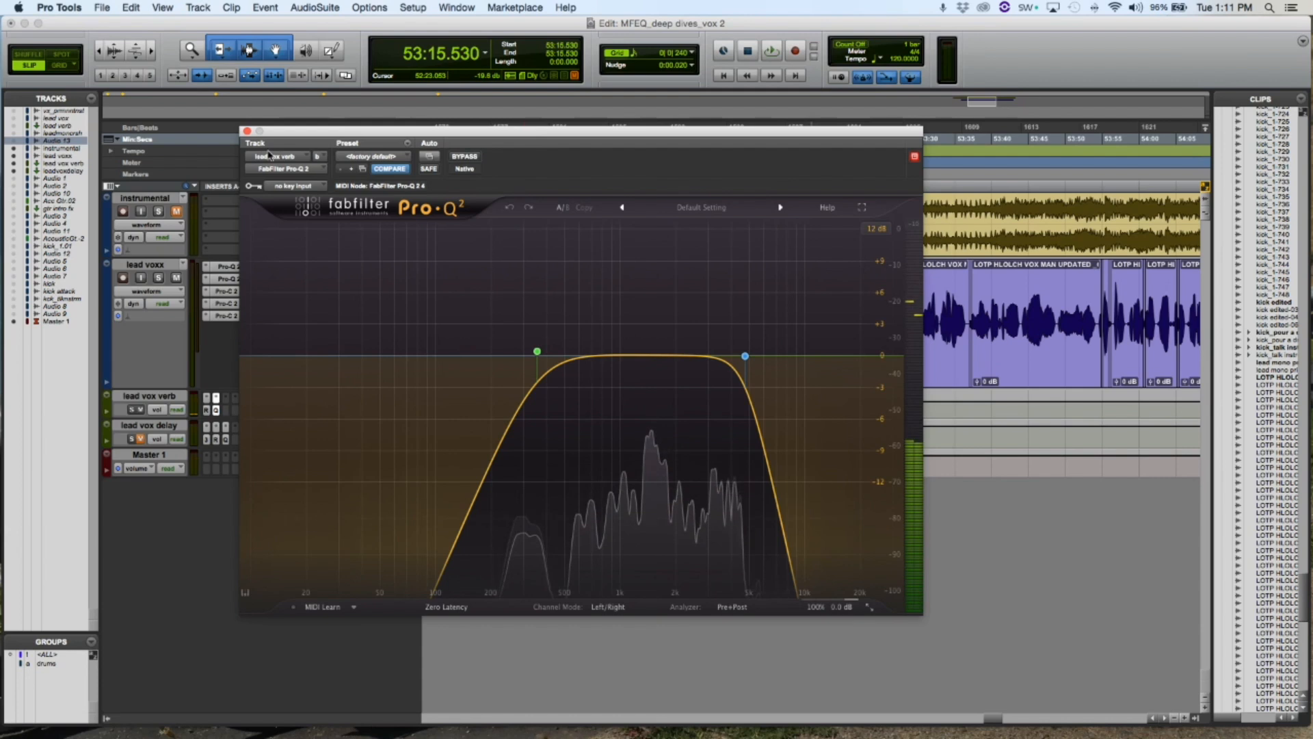
Step: Replay the phrase from 53:15.530 with the lead vox verb equalizer active, replay it bypassed, and reactivate the equalizer
key("space")
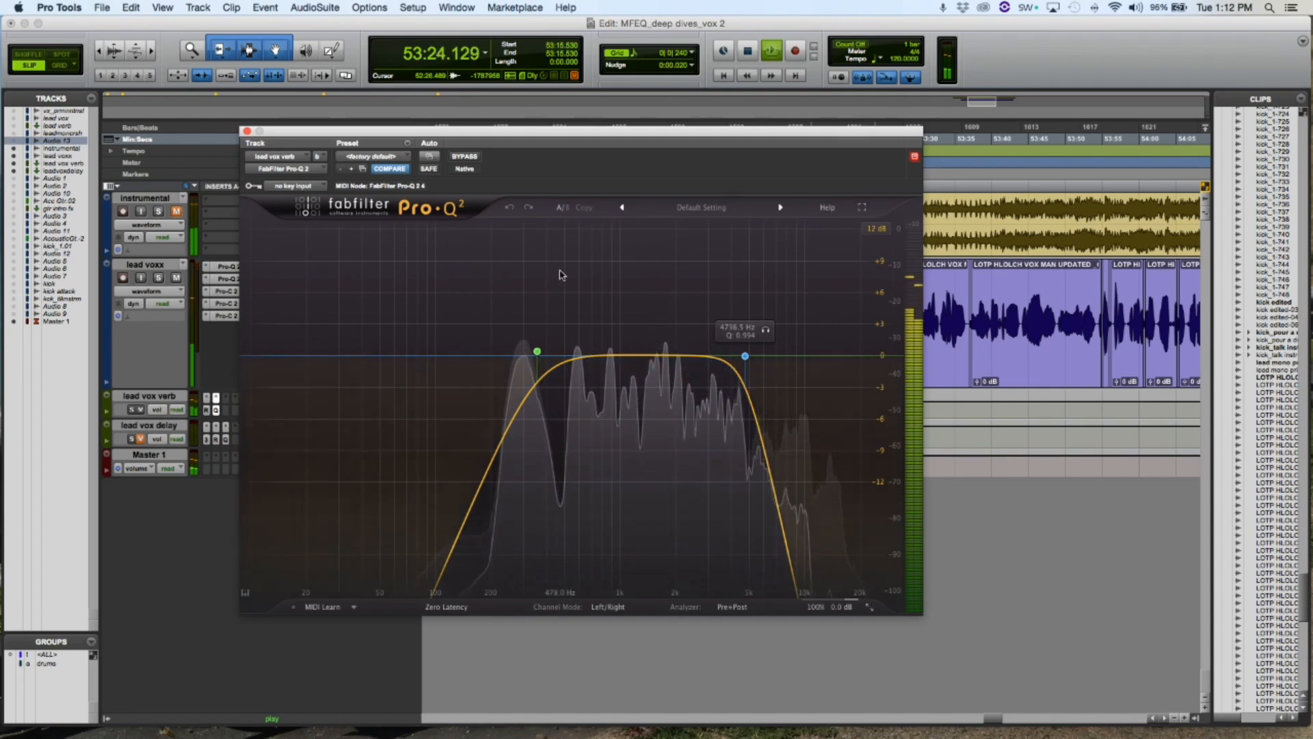
key("space")
left_click(468, 159)
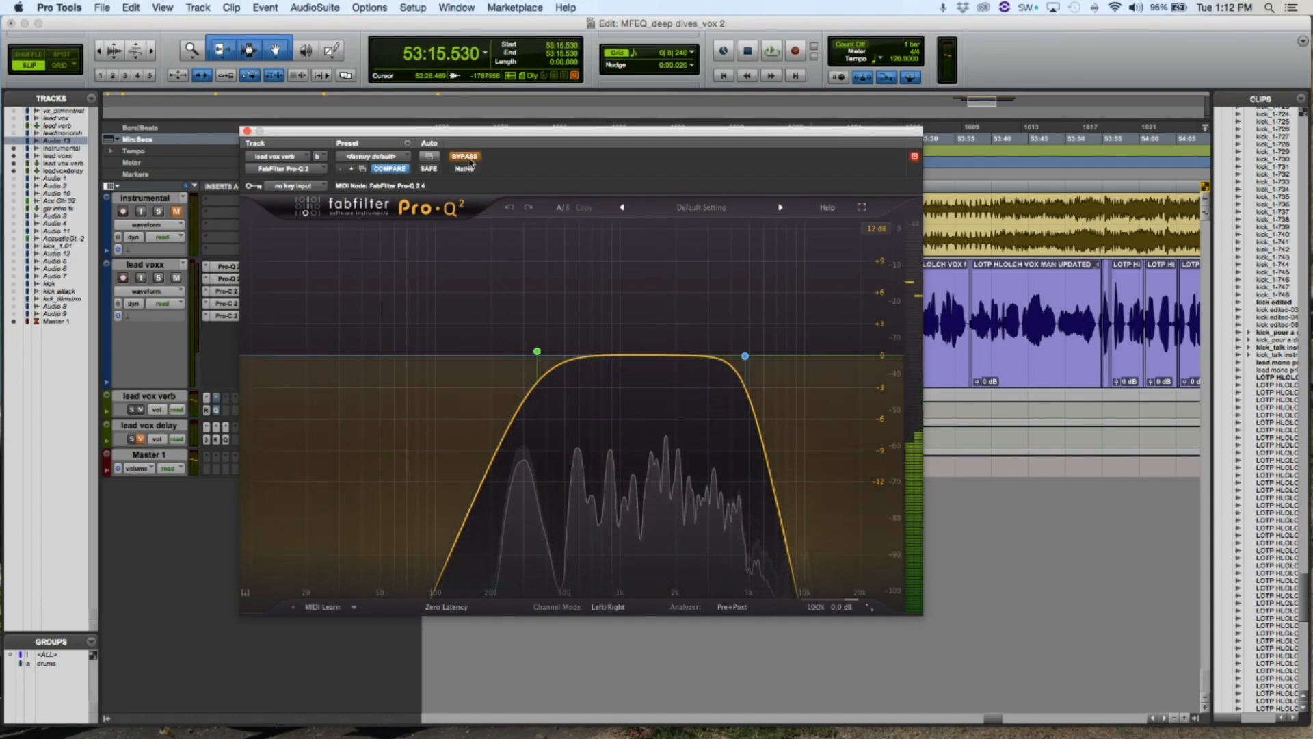
key("space")
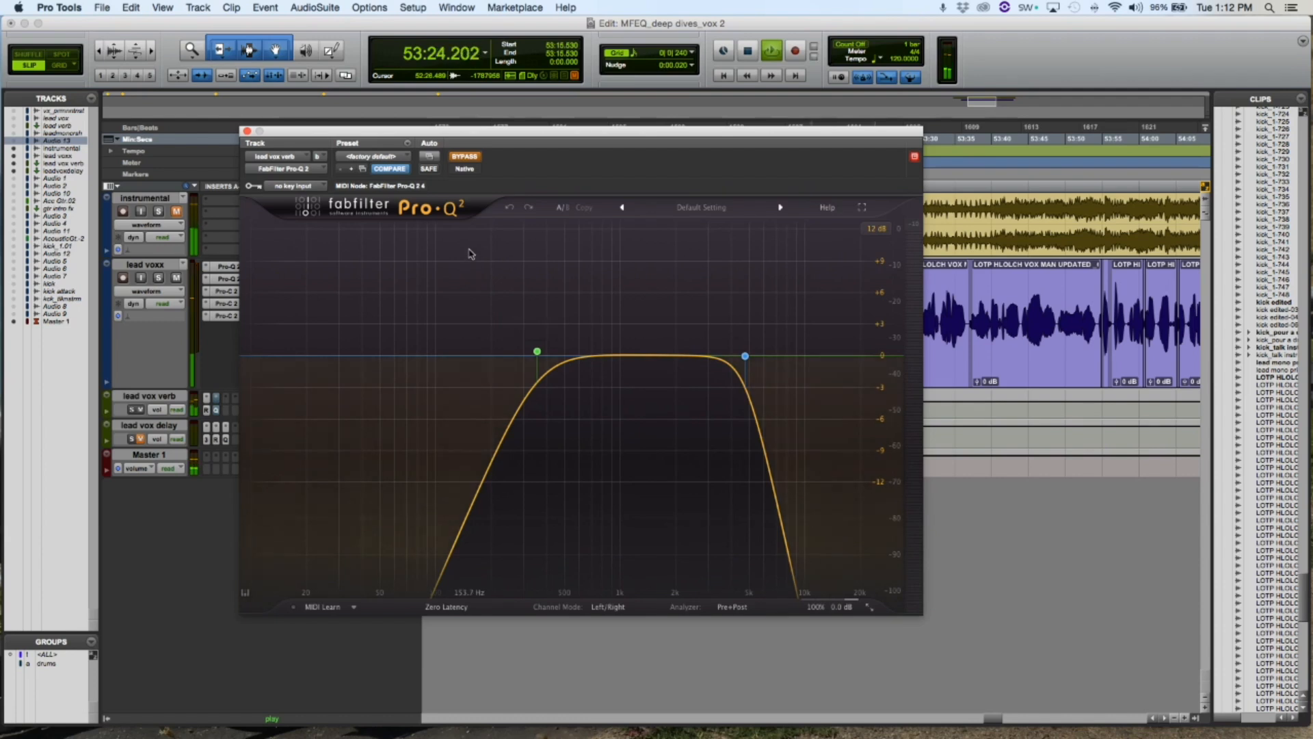
key("space")
left_click(463, 160)
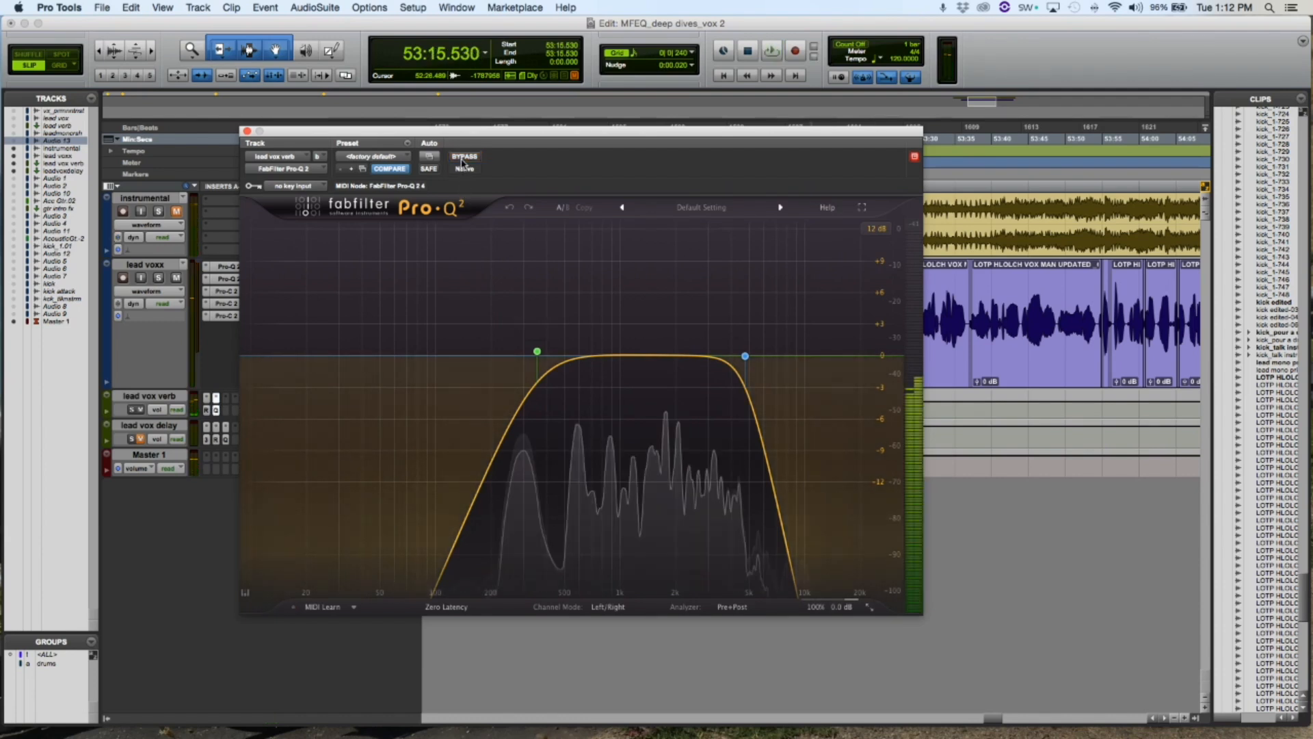
Step: Close the lead vox verb equalizer, unmute the lead vox delay track and mute the lead vox verb track
left_click(247, 131)
left_click(140, 439)
left_click(140, 409)
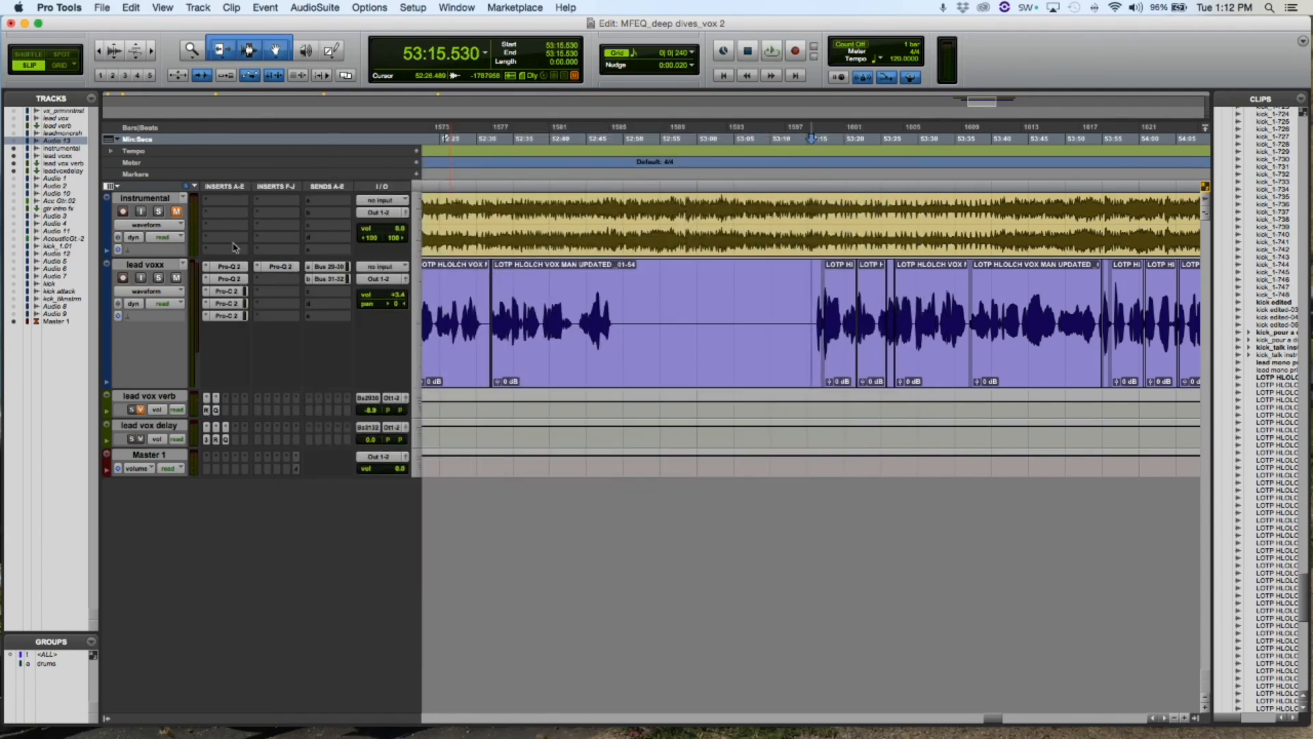